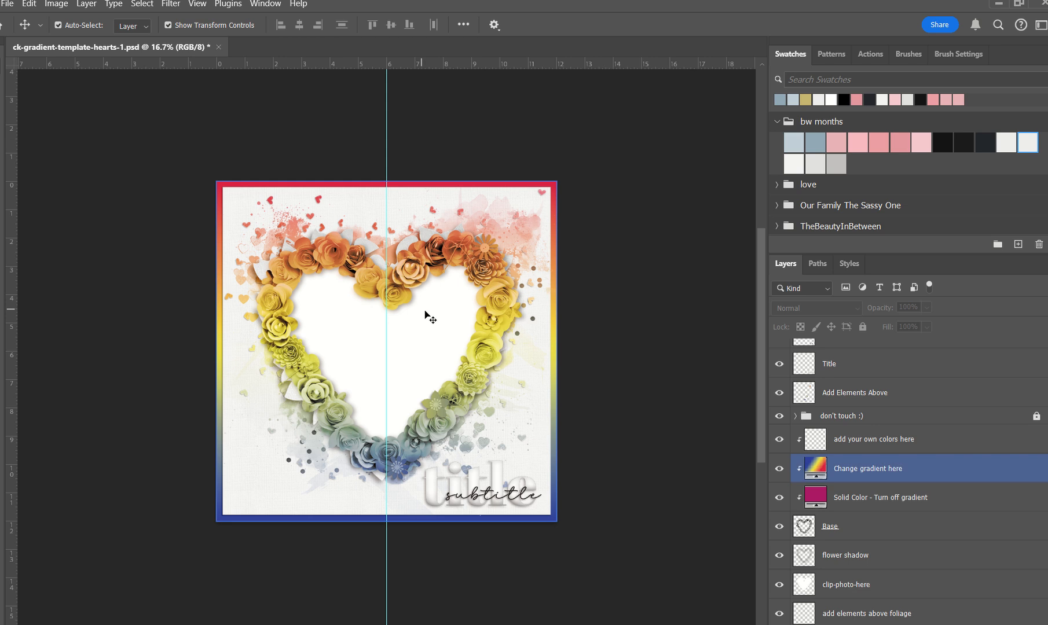
Place the photo DSC_7822 directly above the clip-photo-here layer and scale it to about 75% within the page border
click(405, 327)
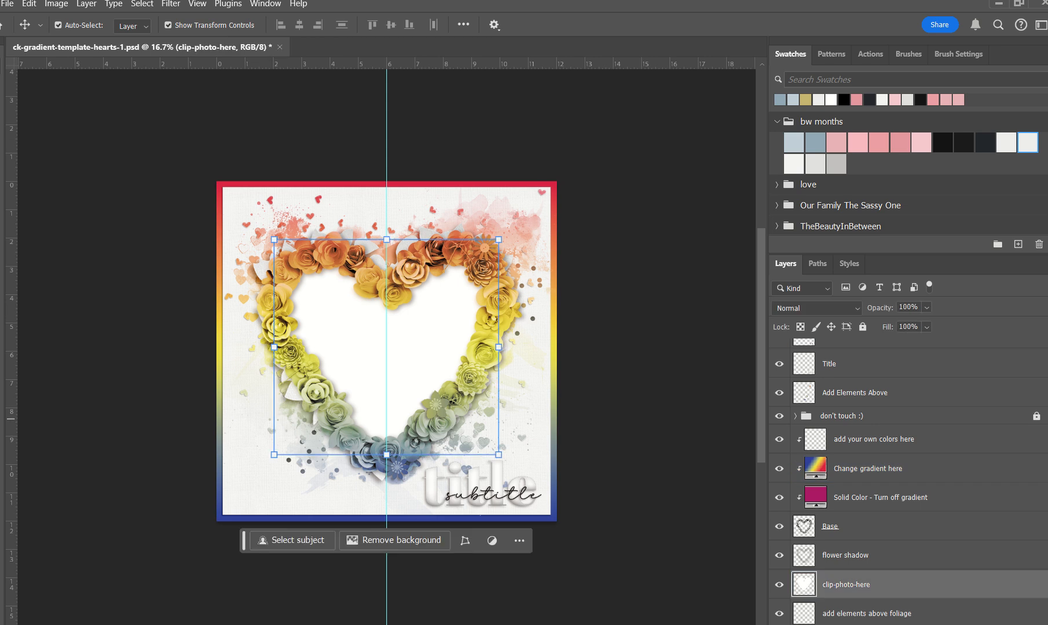
key(ctrl+o)
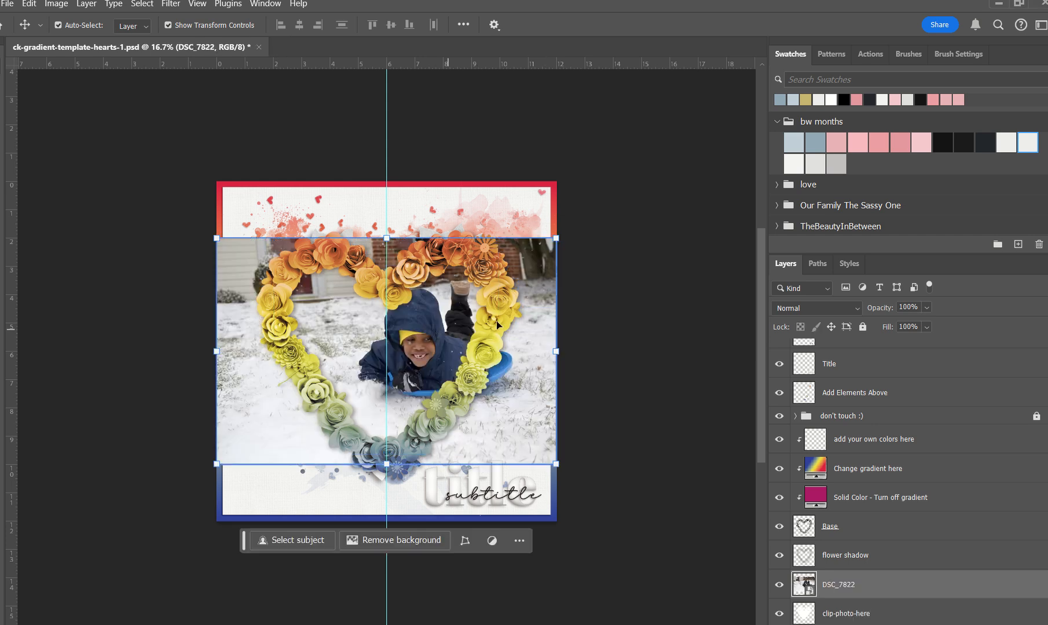
drag(559, 242, 554, 247)
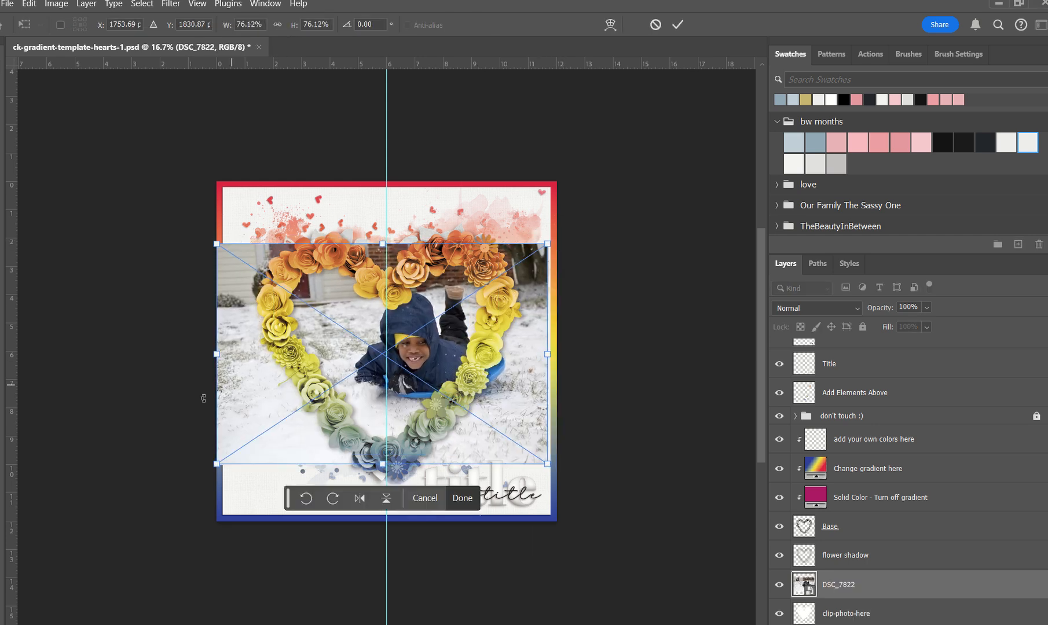
drag(209, 462, 213, 459)
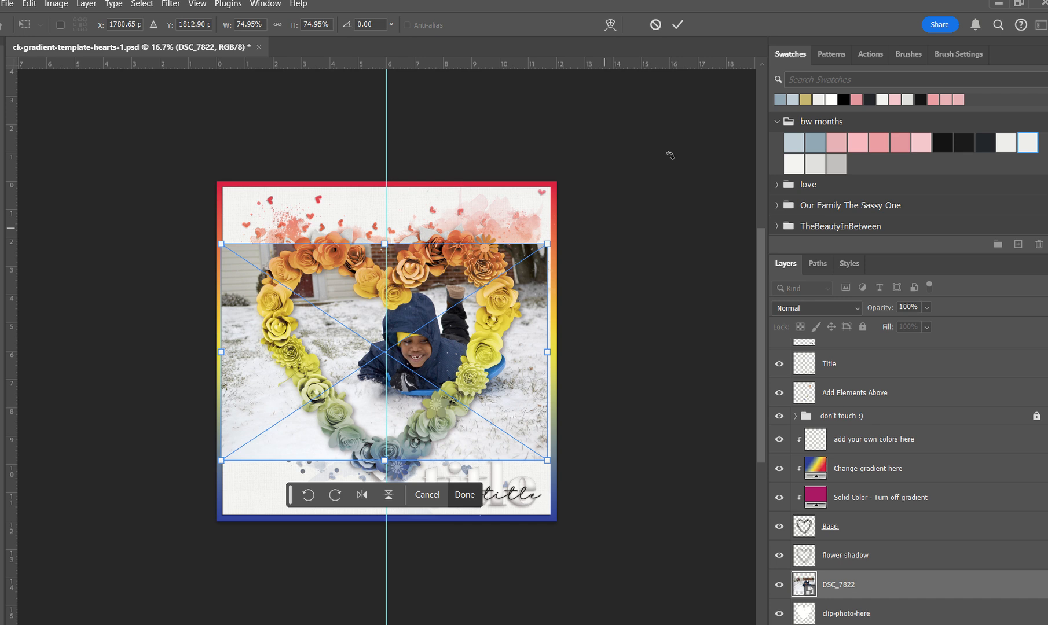
click(679, 27)
drag(846, 611, 874, 589)
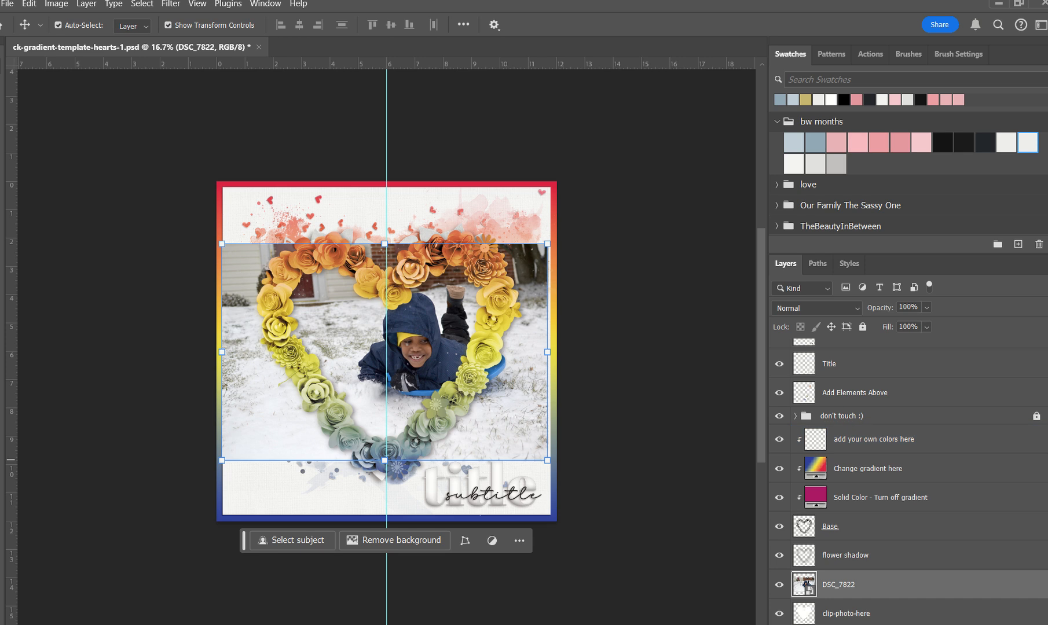
Show the topmost layer named Delete This Layer before Using and delete it
scroll(897, 463, up, 2)
click(779, 353)
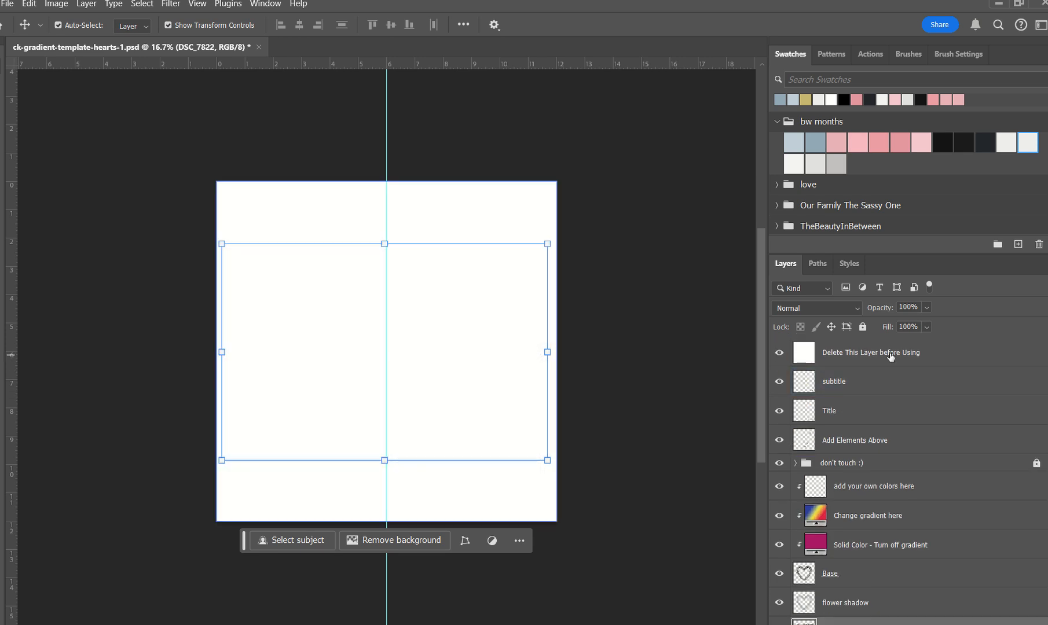
click(890, 357)
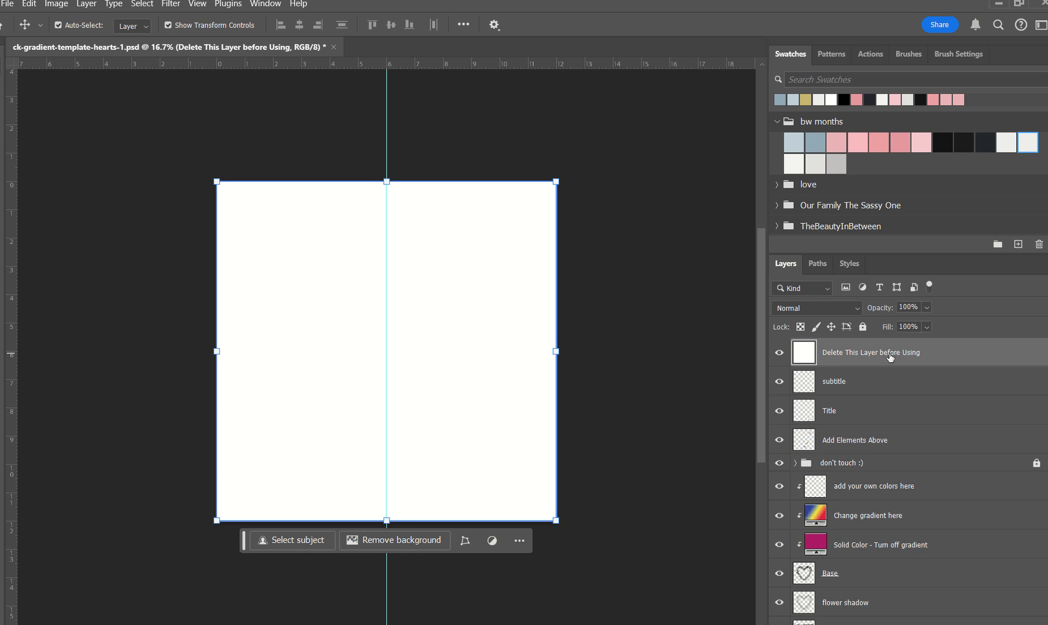
drag(944, 357, 977, 569)
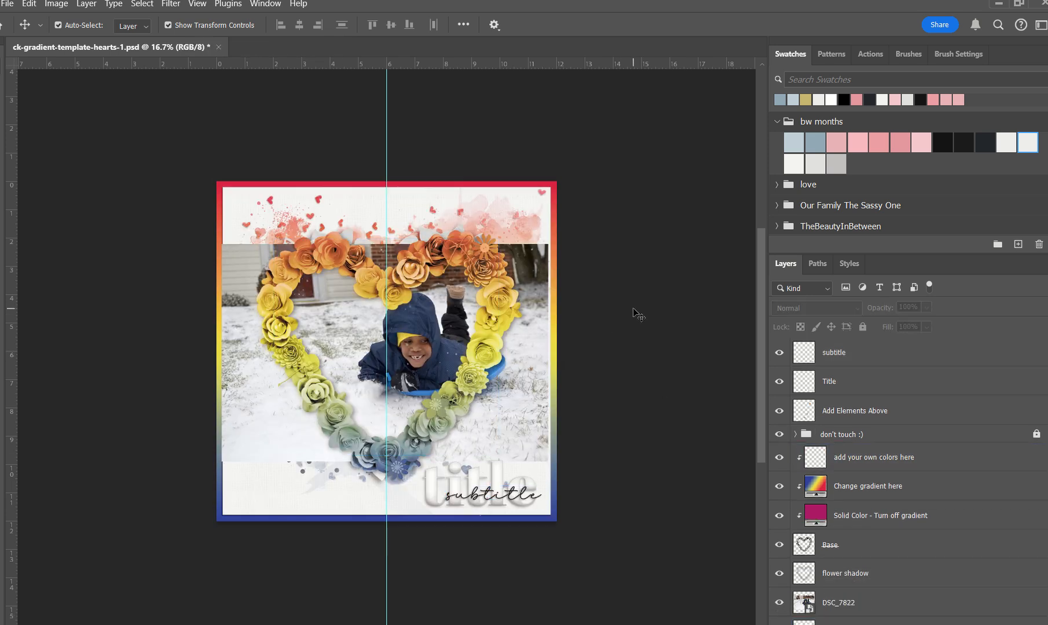
Clip the DSC_7822 photo to the heart-shaped clip-photo-here layer beneath it
scroll(868, 434, down, 1)
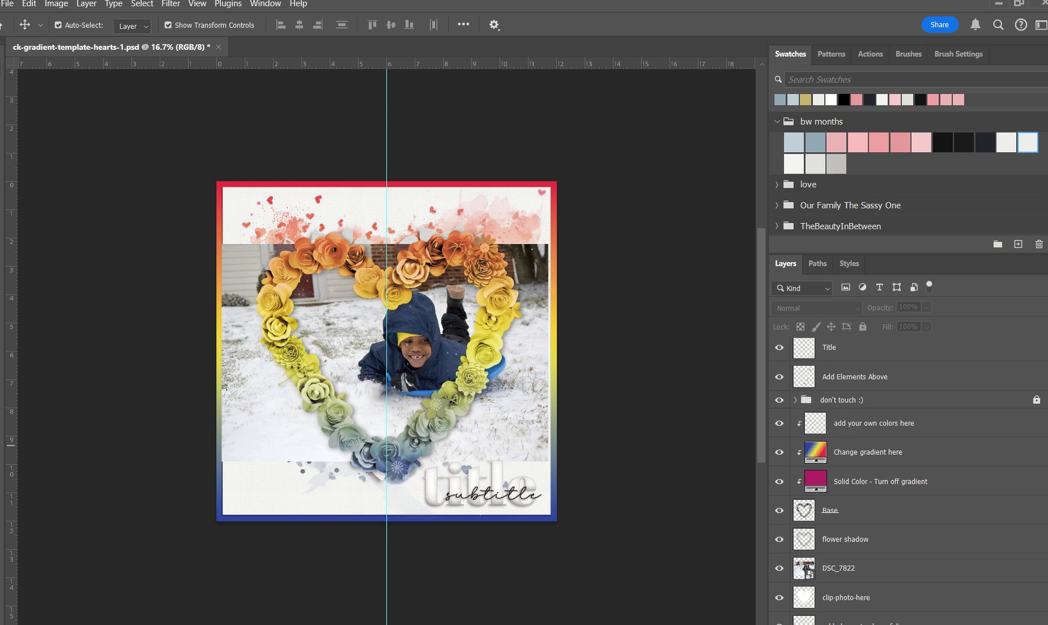
scroll(871, 498, down, 3)
click(869, 500)
click(872, 479)
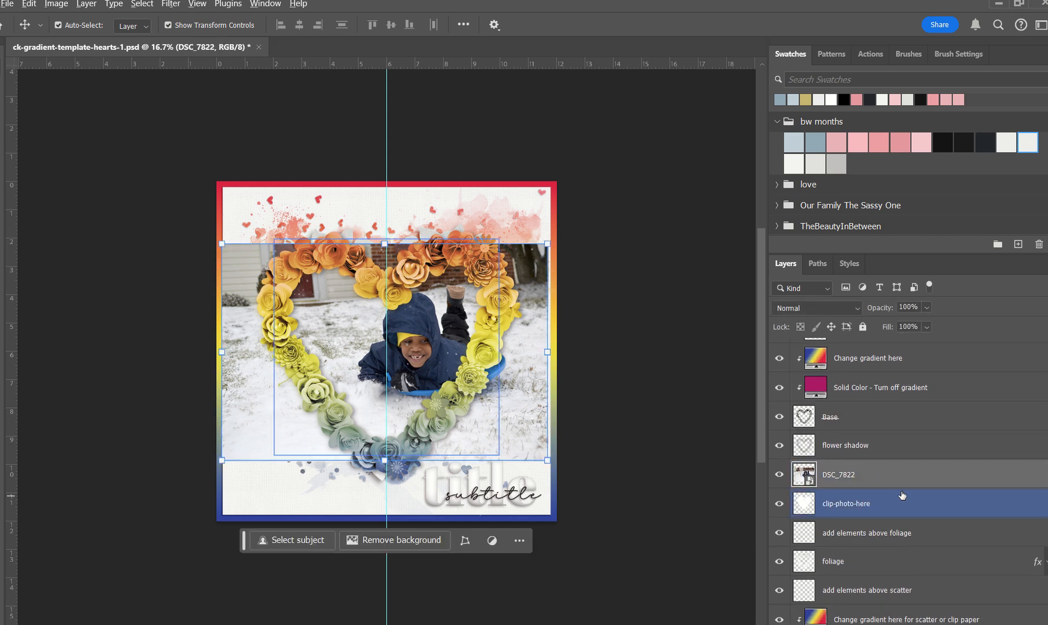
alt+click(904, 485)
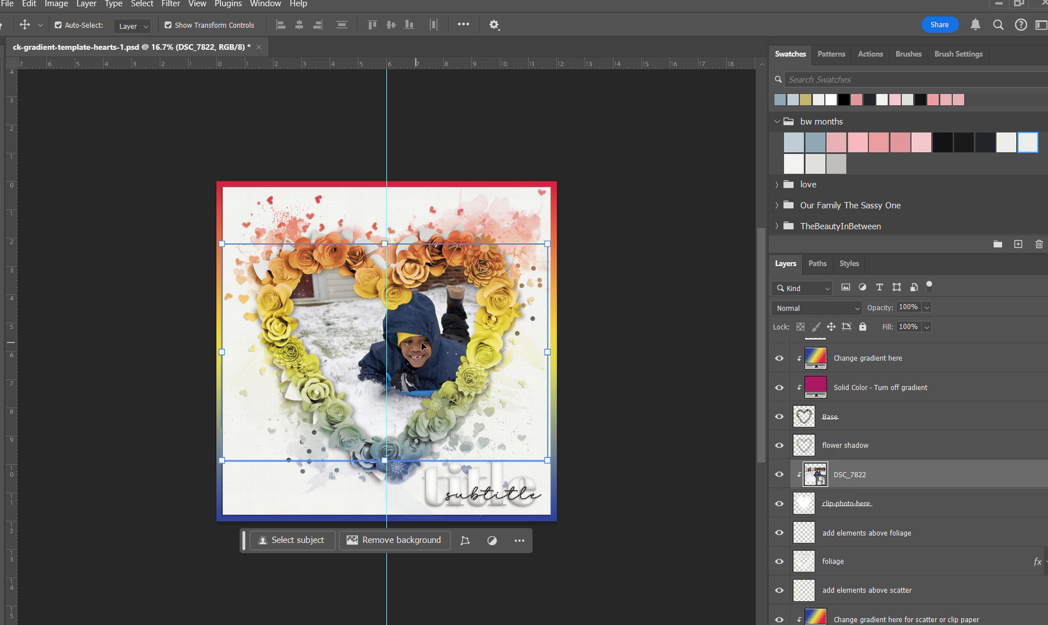
Brighten the DSC_7822 photo with Levels, using input values of 14, 1.53 and 241
key(ctrl+l)
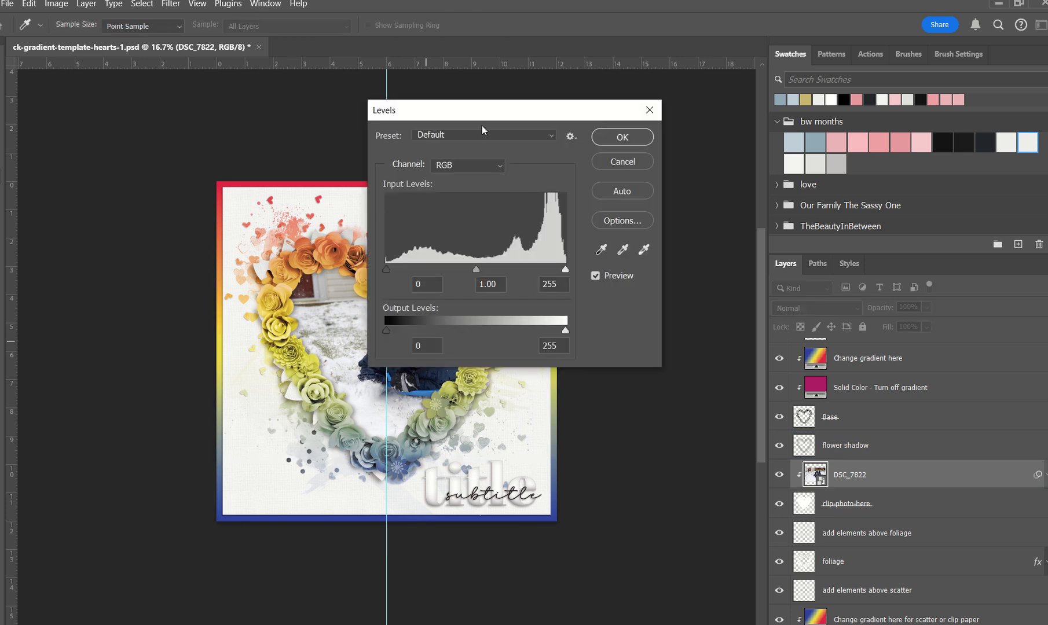
drag(484, 116, 662, 110)
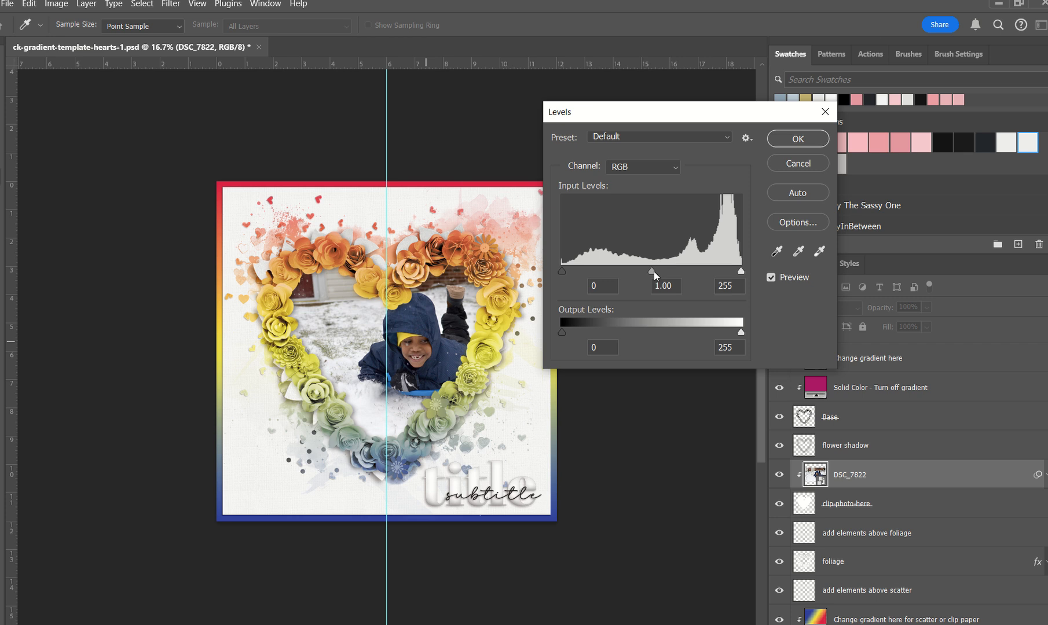
drag(652, 271, 633, 270)
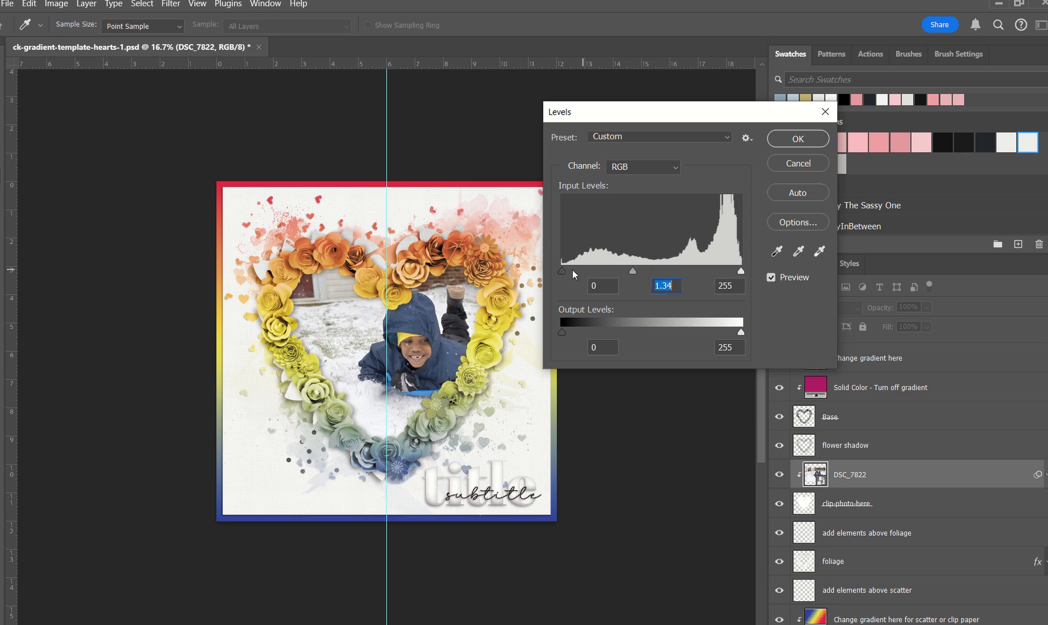
drag(561, 270, 571, 271)
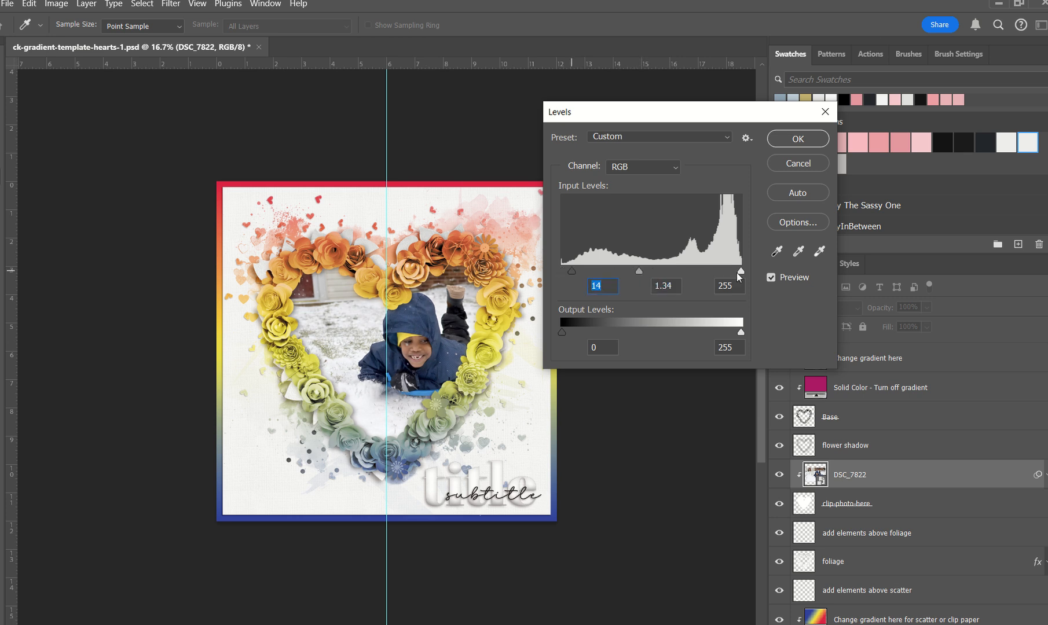
drag(737, 273, 731, 272)
drag(634, 270, 627, 271)
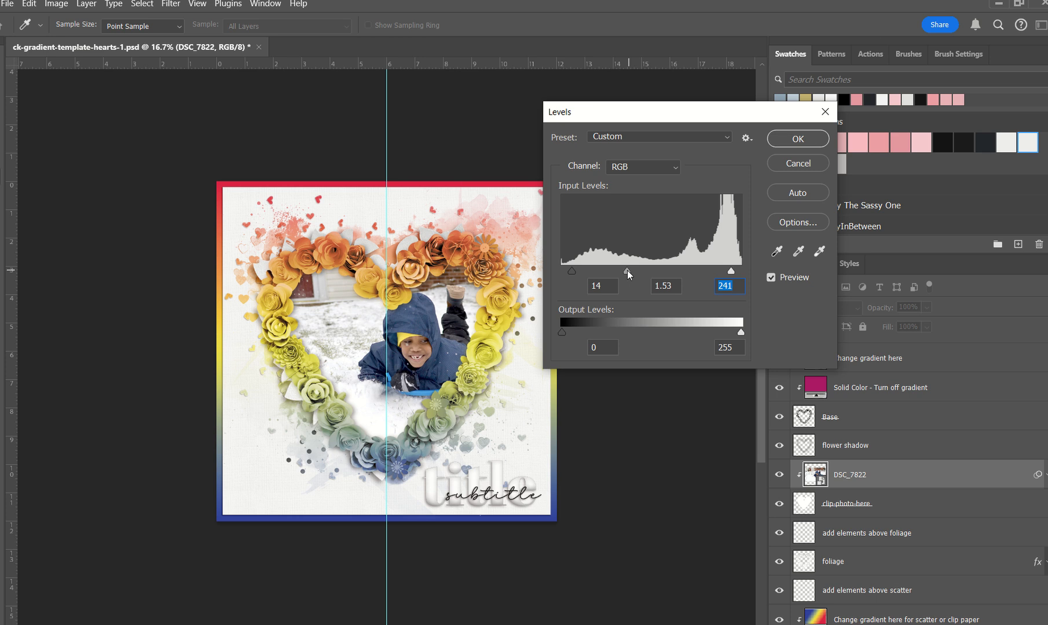
click(797, 139)
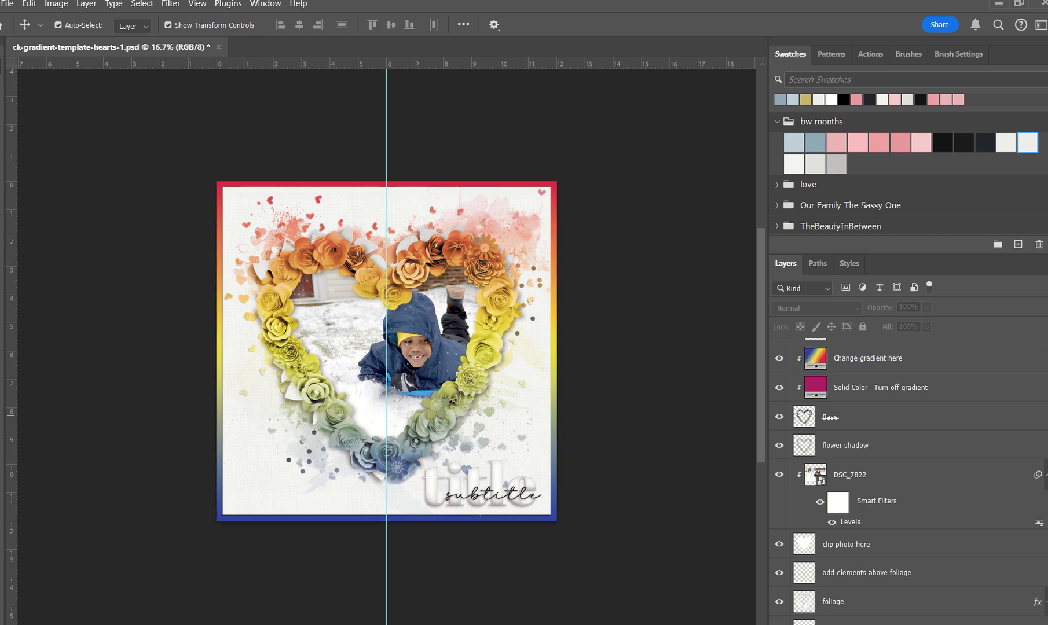
Place the digital-scrapbooking-days-of-love-solids-connection-keeping preview as the top layer and position it over the page
scroll(908, 481, up, 4)
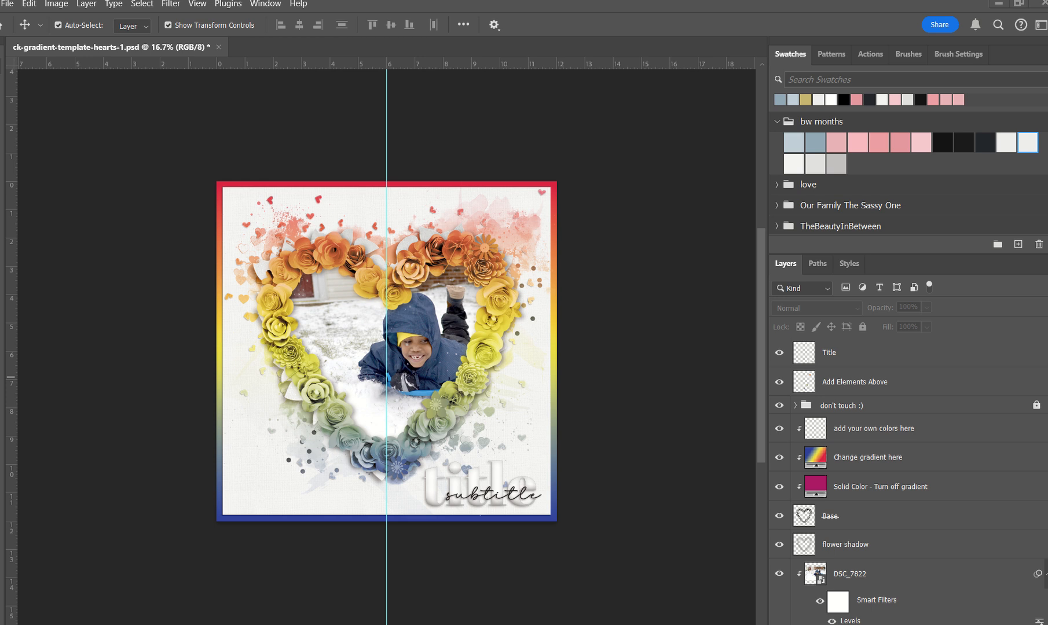
drag(510, 282, 524, 335)
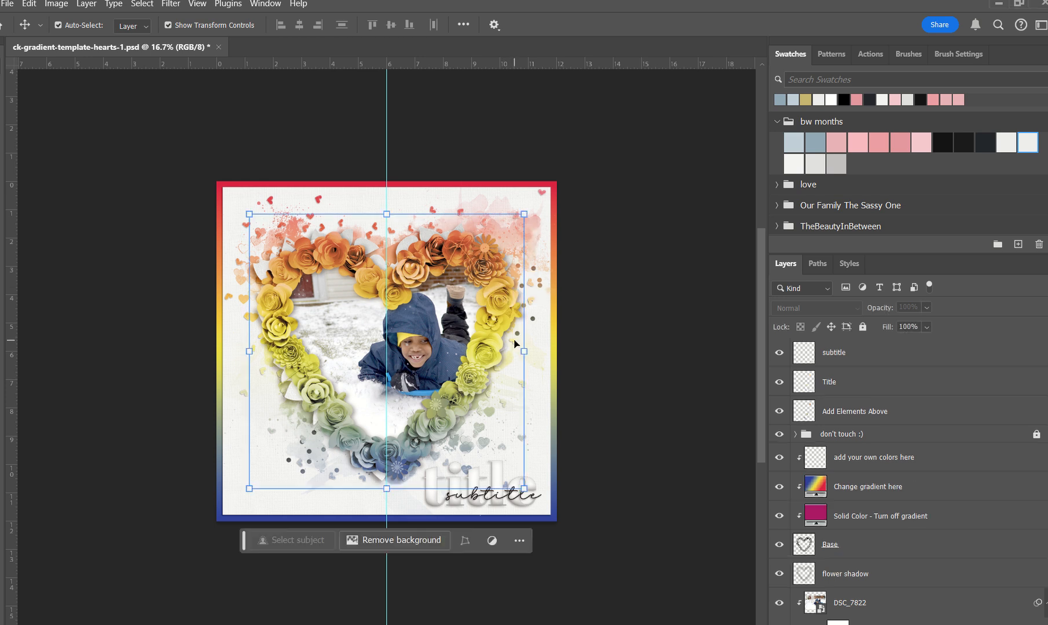
drag(424, 306, 440, 305)
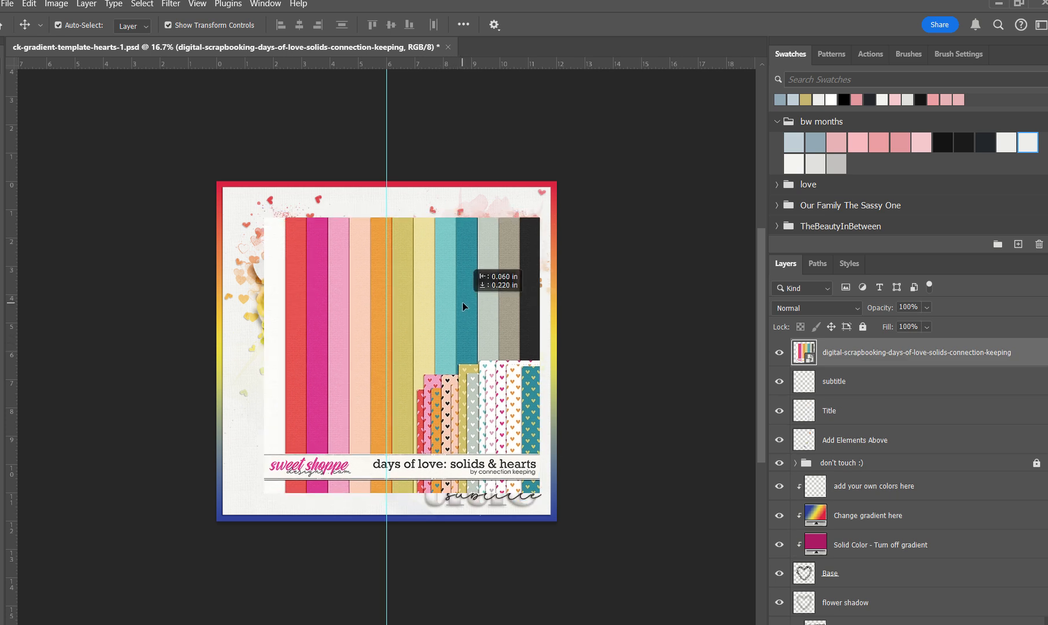
key(Return)
mouse_move(461, 304)
mouse_down()
mouse_move(423, 403)
mouse_move(449, 296)
mouse_up()
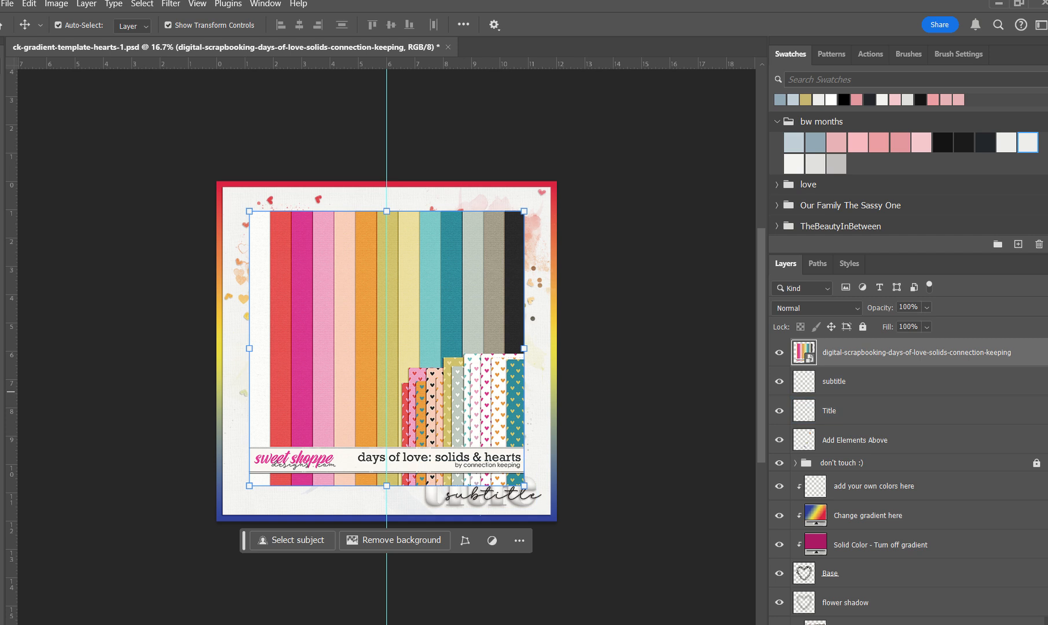
Edit the Change gradient here fill and recolor its blue stop with the dark teal sampled from the paper preview
scroll(868, 463, down, 1)
click(818, 511)
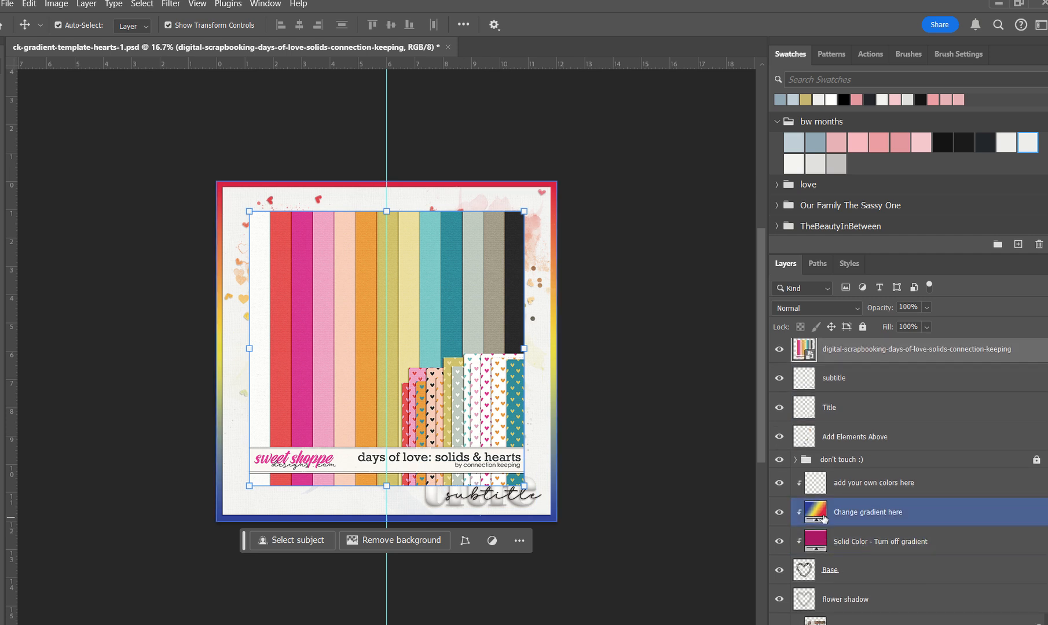
double_click(818, 512)
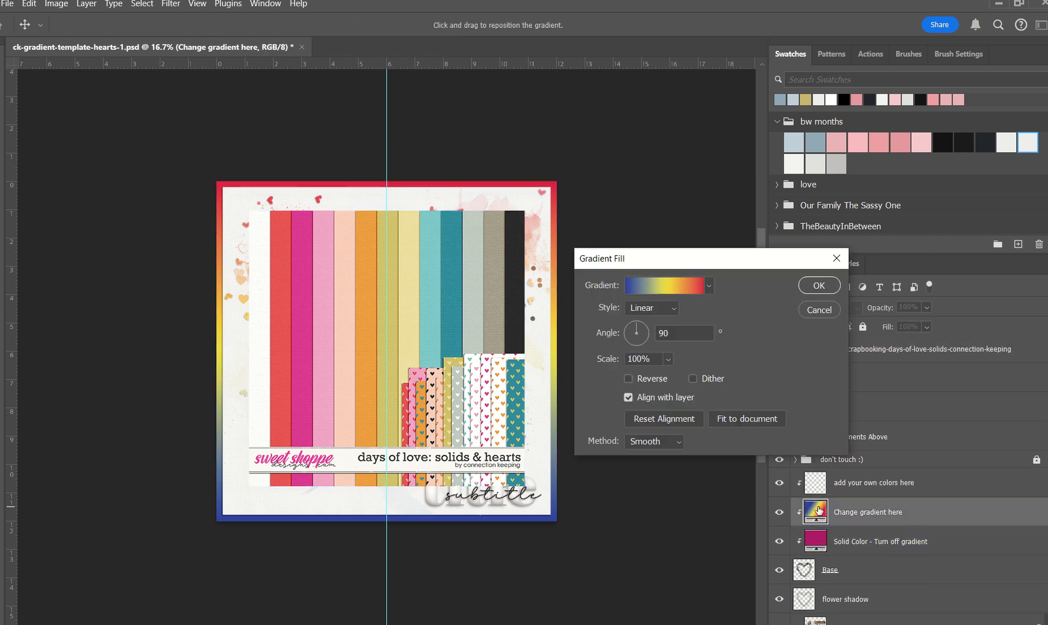
click(674, 284)
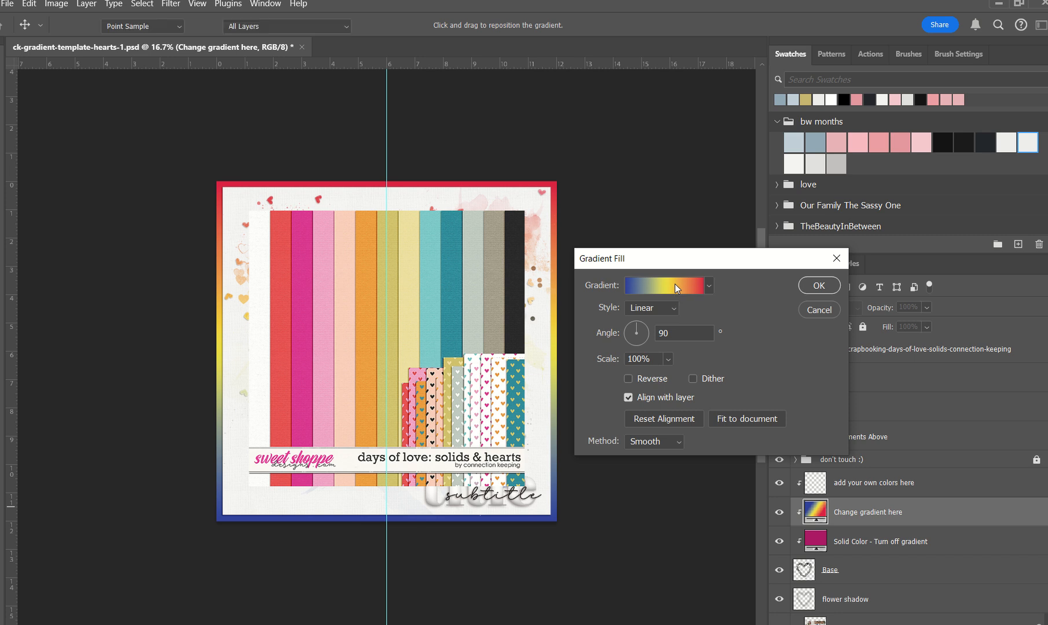
drag(900, 166, 800, 109)
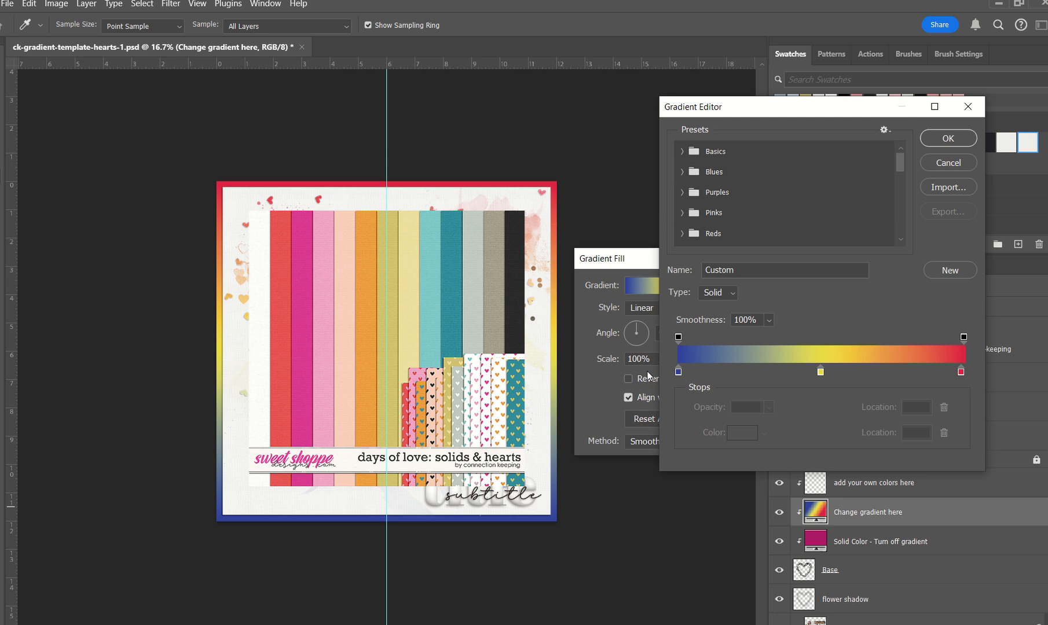
click(678, 371)
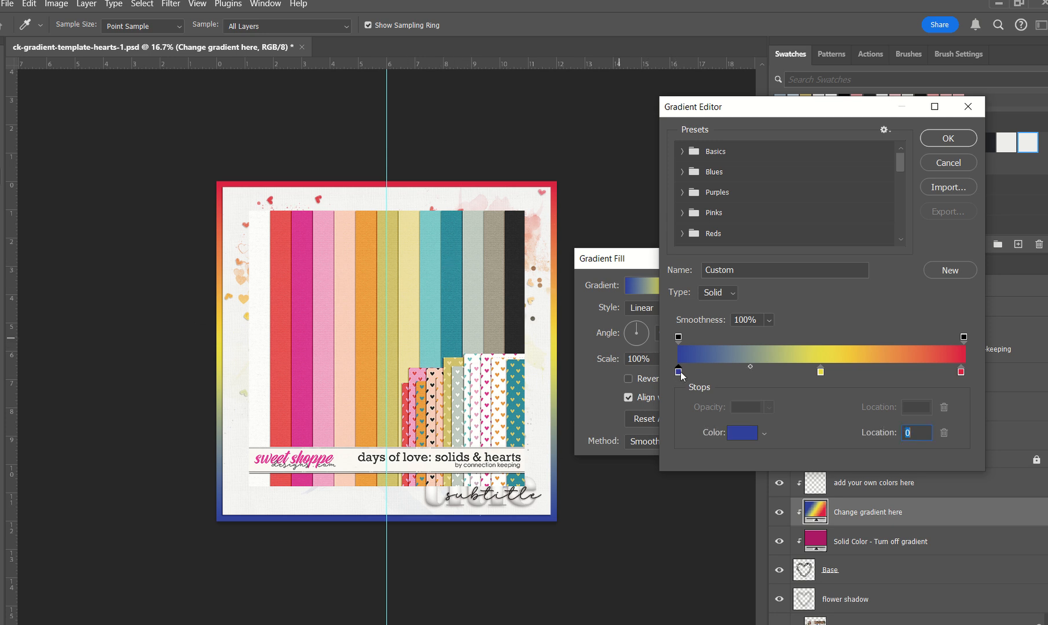
click(451, 309)
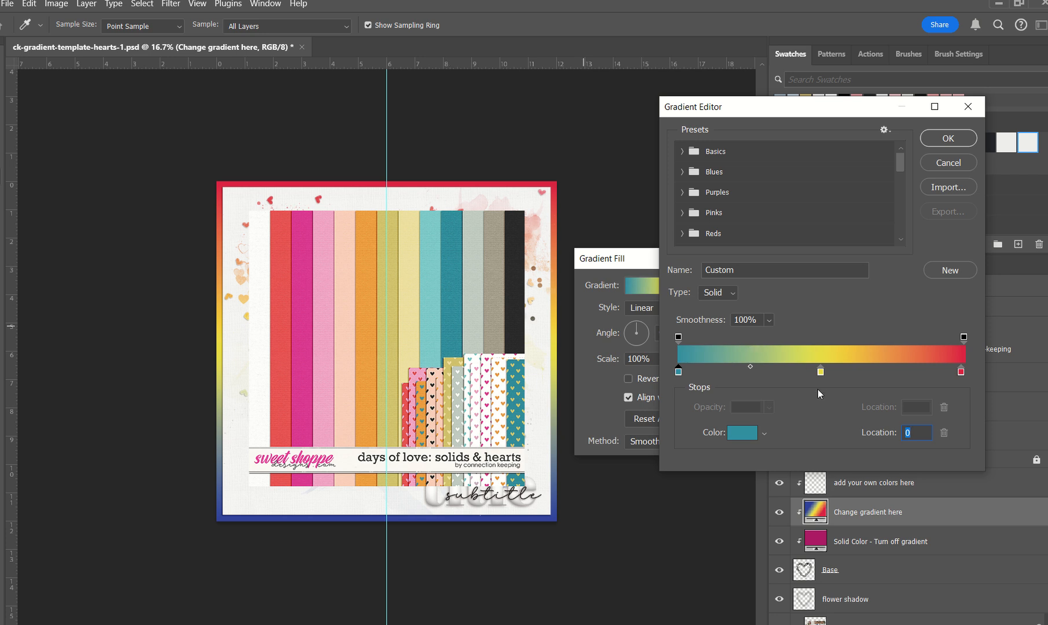
Recolor the gradient's middle stop pale yellow and its red end stop magenta from the preview stripes, then apply the fill
click(820, 371)
click(408, 296)
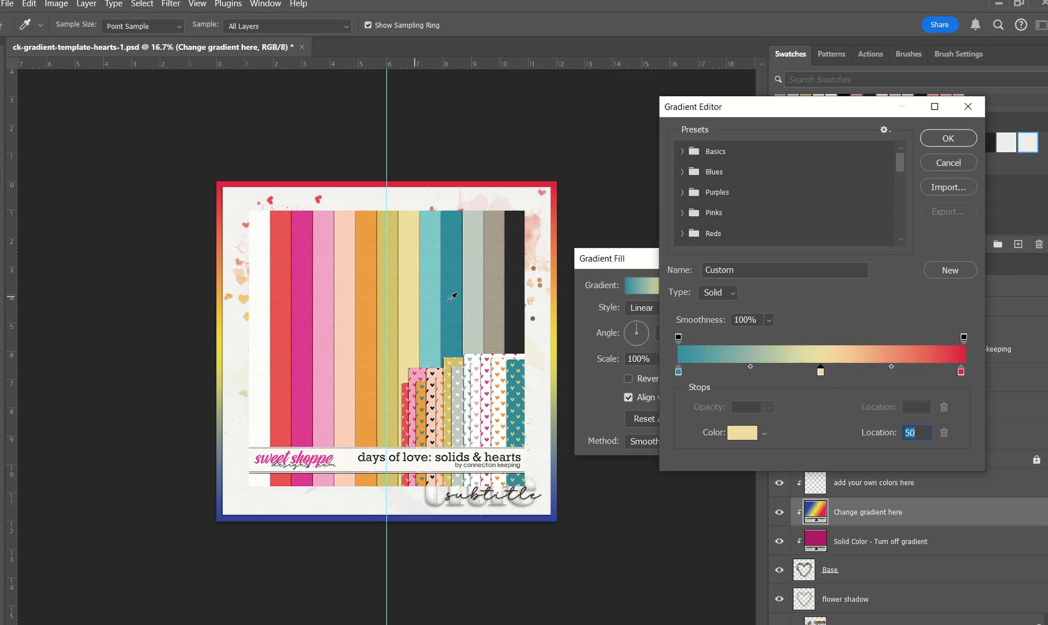
click(961, 371)
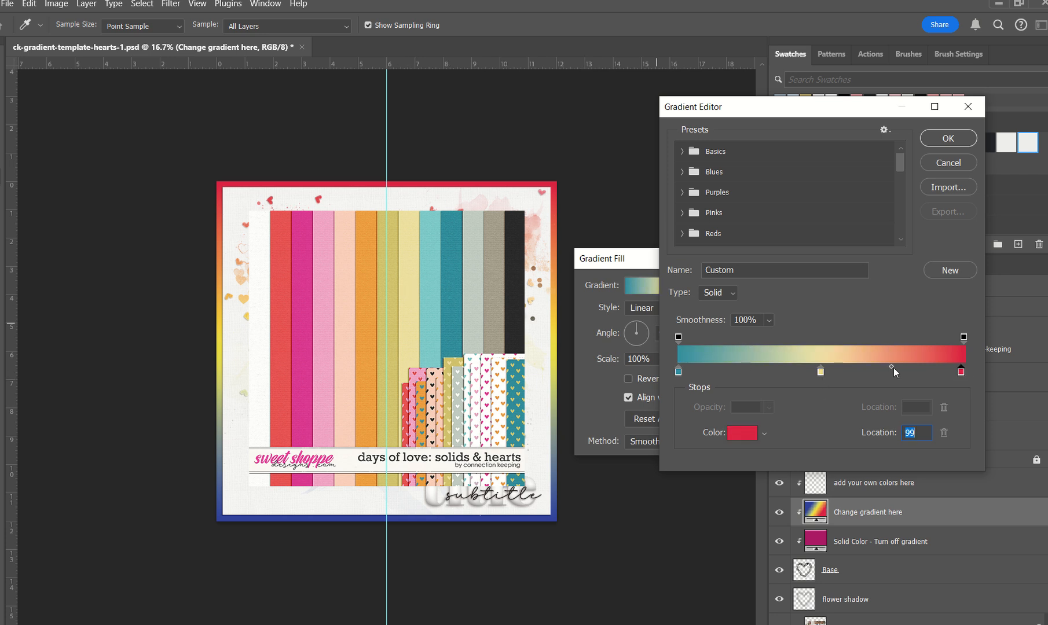
click(310, 281)
click(947, 138)
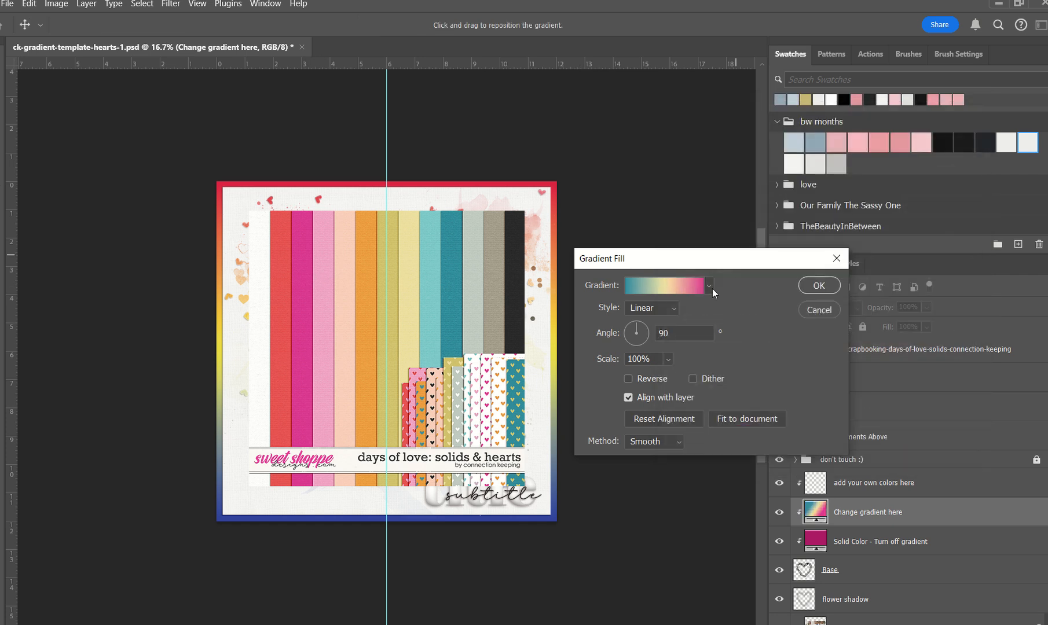
click(817, 286)
Hide the days-of-love paper preview layer covering the page
click(470, 262)
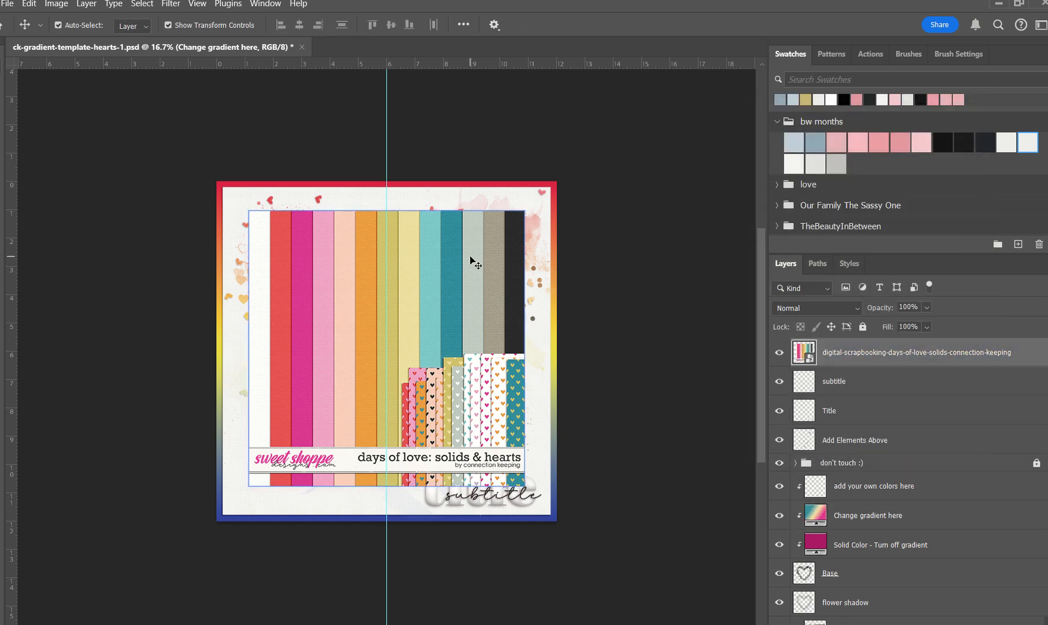
drag(857, 353, 849, 412)
click(779, 353)
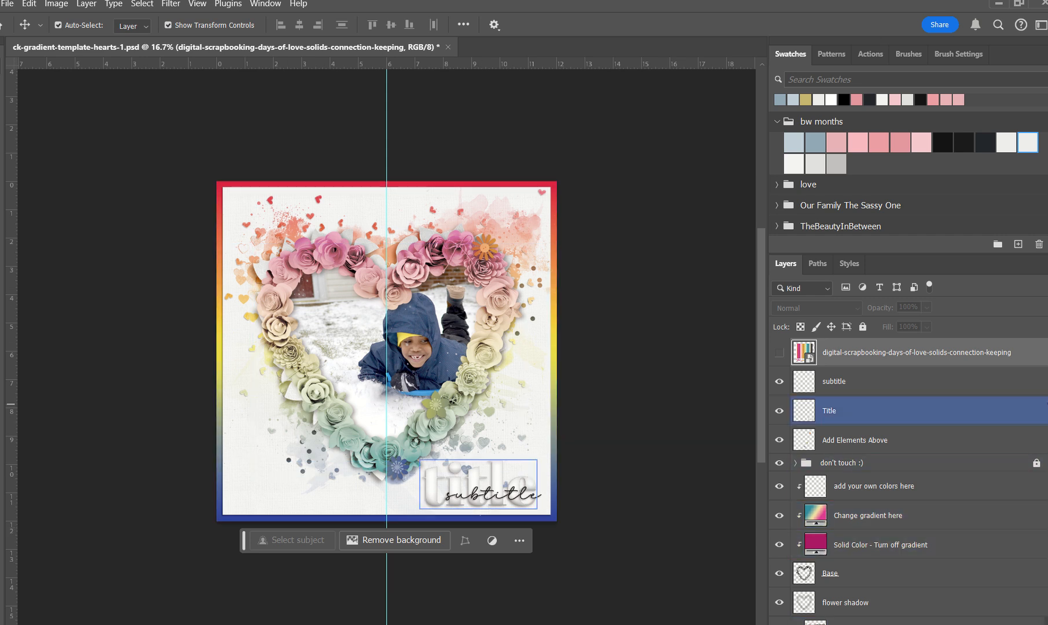
Duplicate the recolored Change gradient here layer above the Base flowers
scroll(903, 456, down, 2)
click(903, 456)
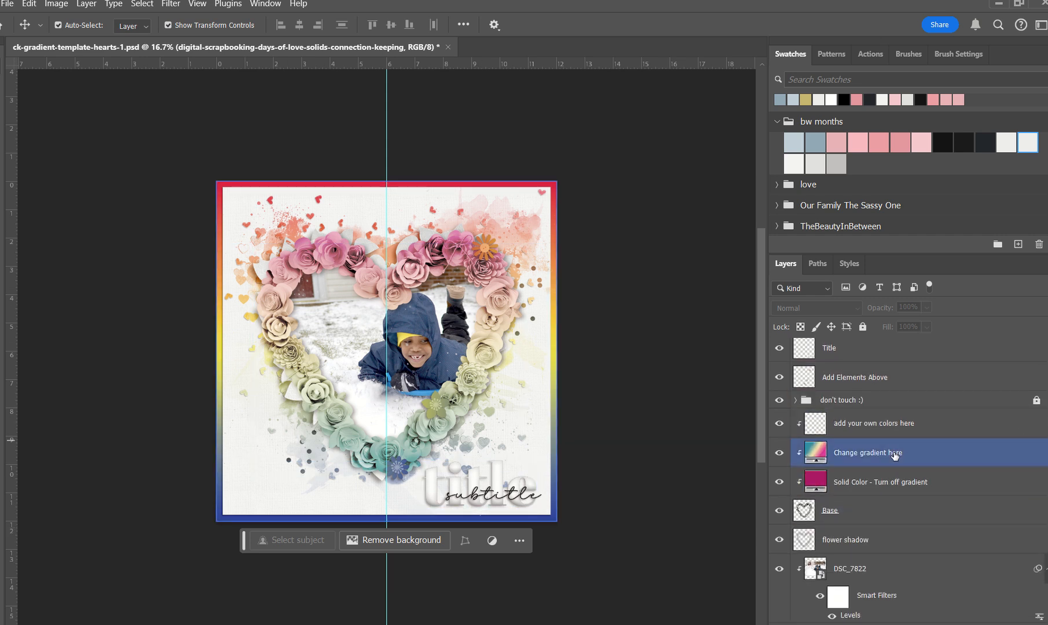
click(917, 458)
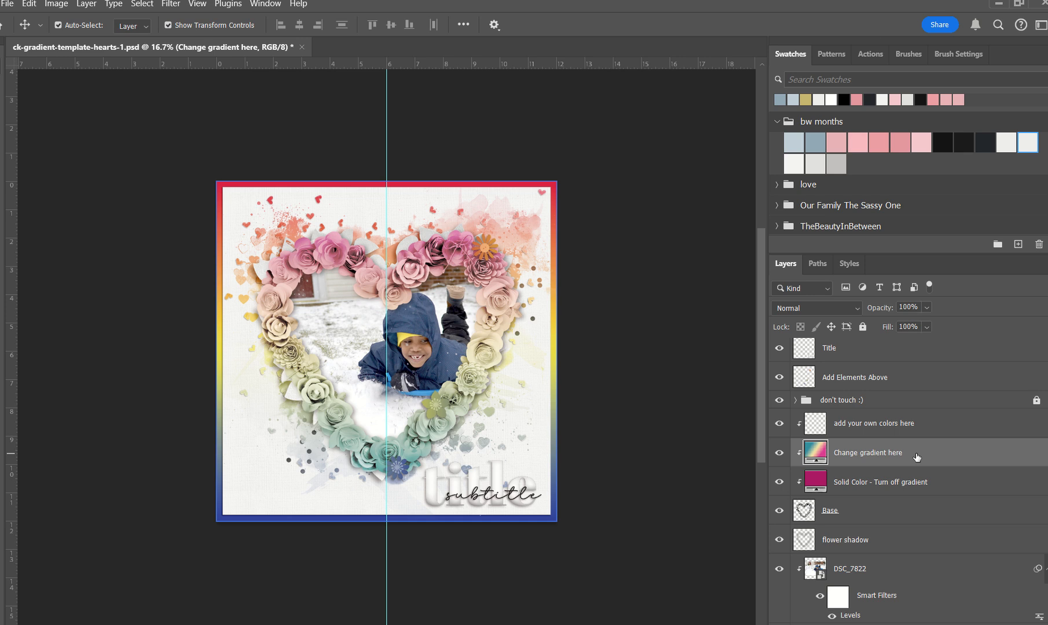
key(ctrl+j)
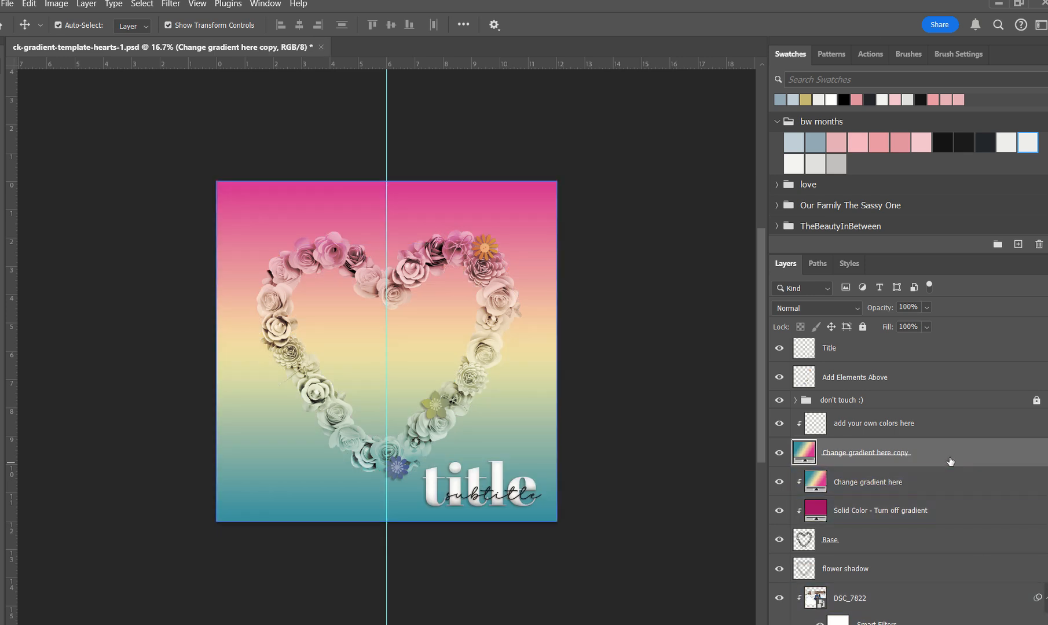
Move the duplicated gradient fill directly above the scatter gradient layer and clip it to the scatter
scroll(954, 518, down, 5)
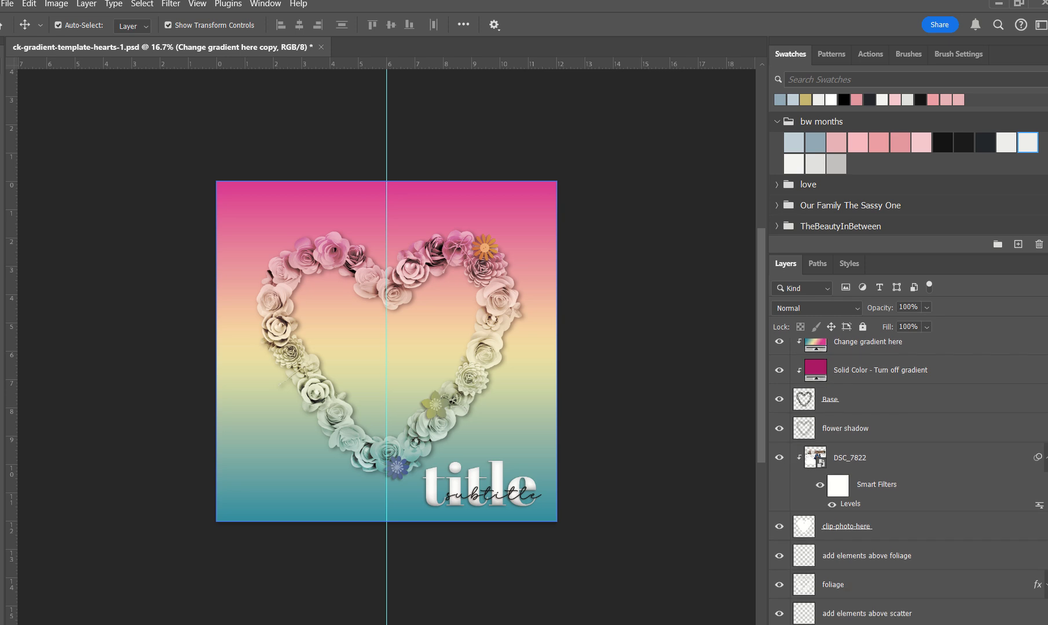
drag(949, 622, 942, 458)
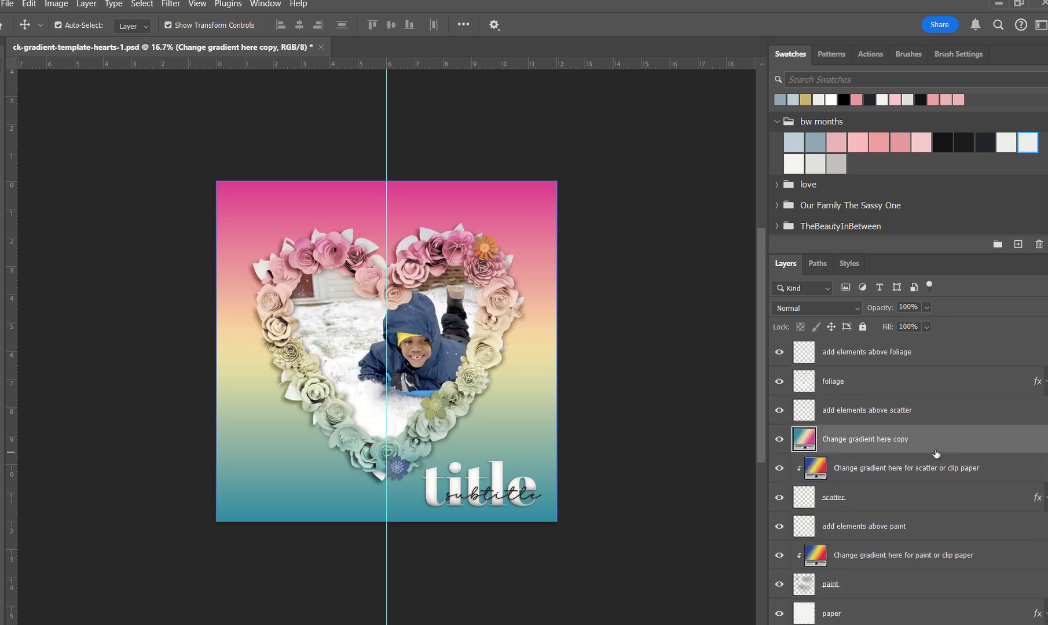
alt+click(940, 453)
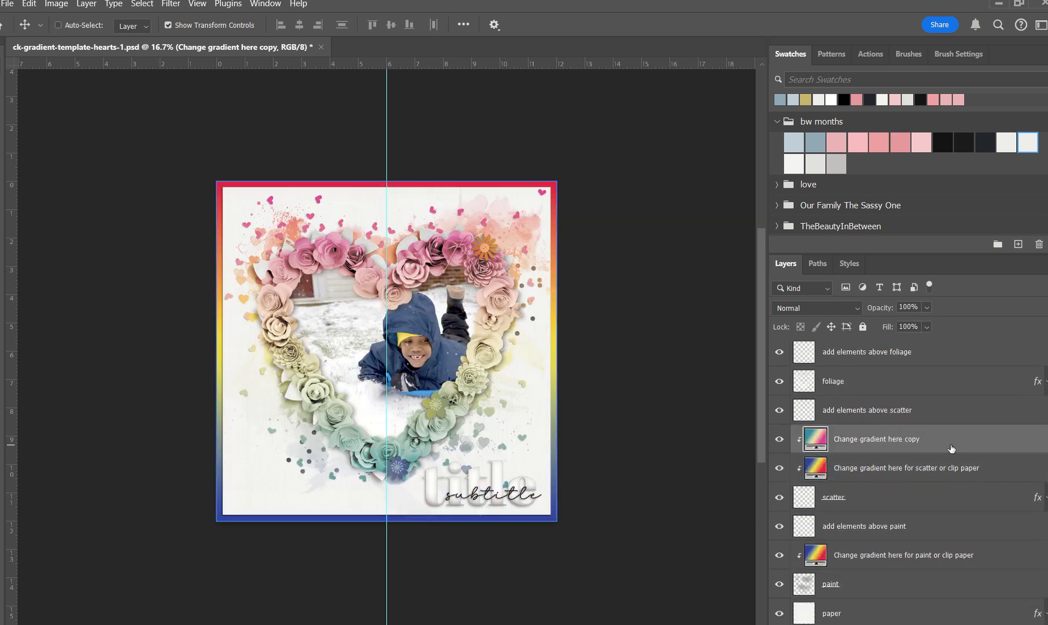
Duplicate the scatter's gradient copy, place the duplicate above the paint gradient layer and clip it to the paint
key(ctrl+j)
drag(951, 444, 955, 569)
scroll(984, 503, down, 2)
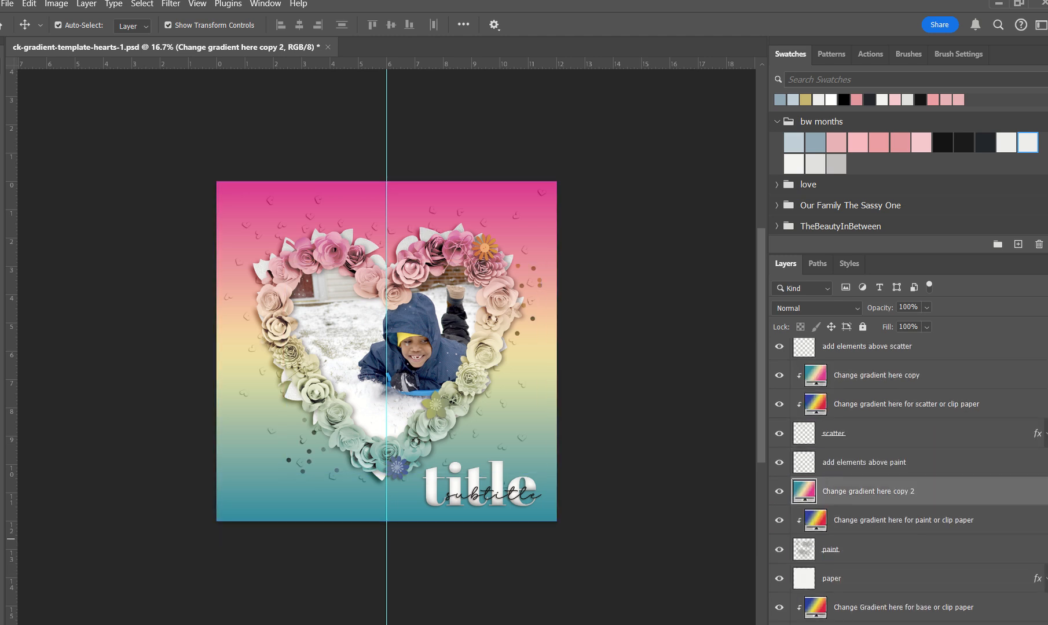
alt+click(984, 503)
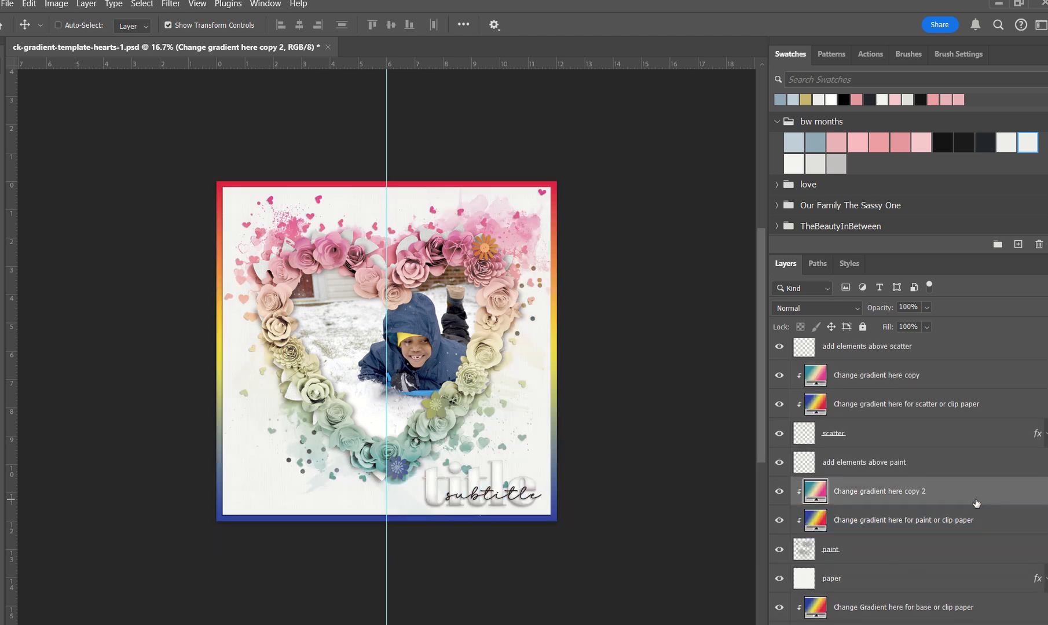
Duplicate the paint's gradient copy, place the duplicate above the base gradient layer and clip it to the page base
key(ctrl+j)
drag(976, 503, 970, 566)
alt+click(970, 566)
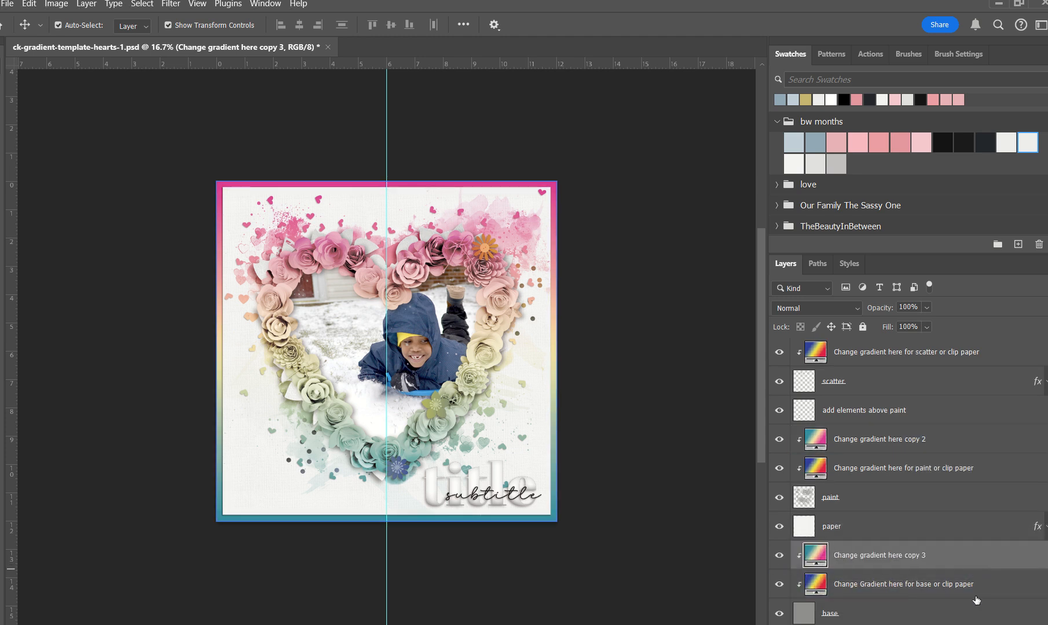
click(725, 421)
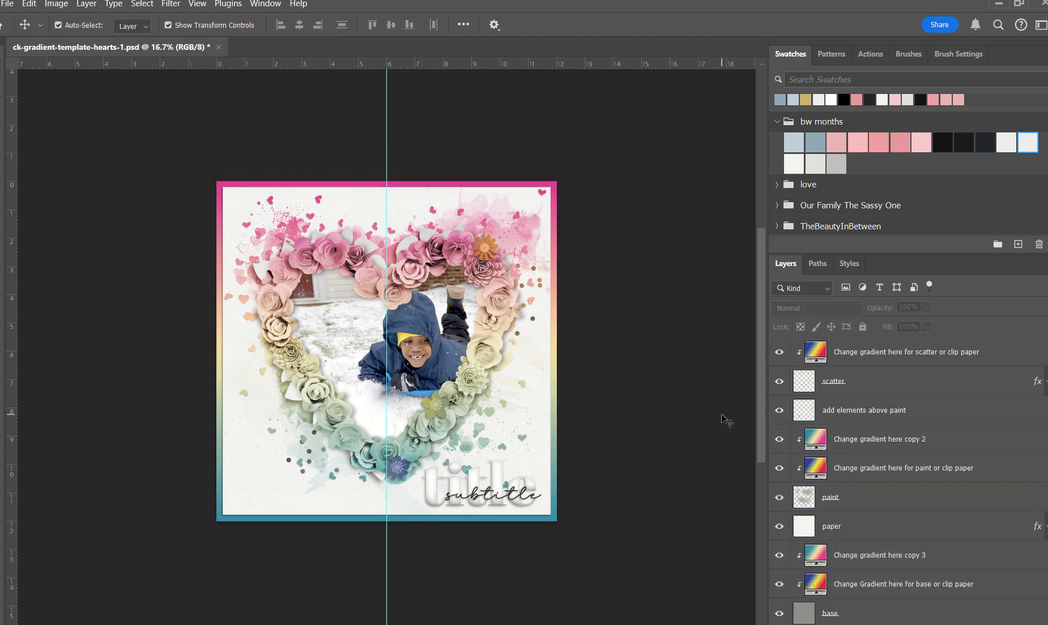
click(844, 556)
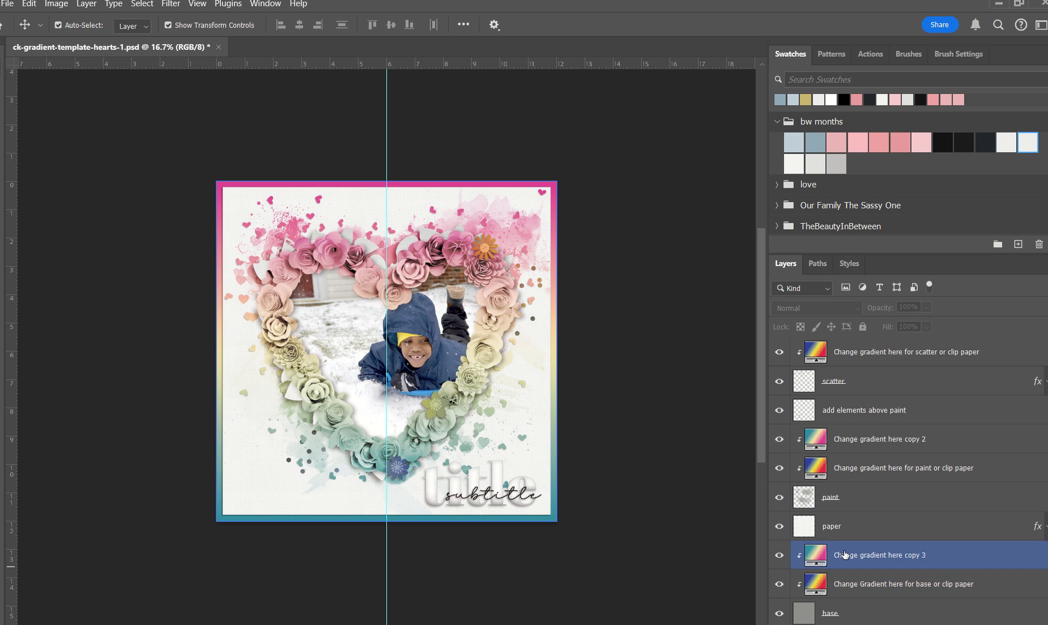
click(877, 540)
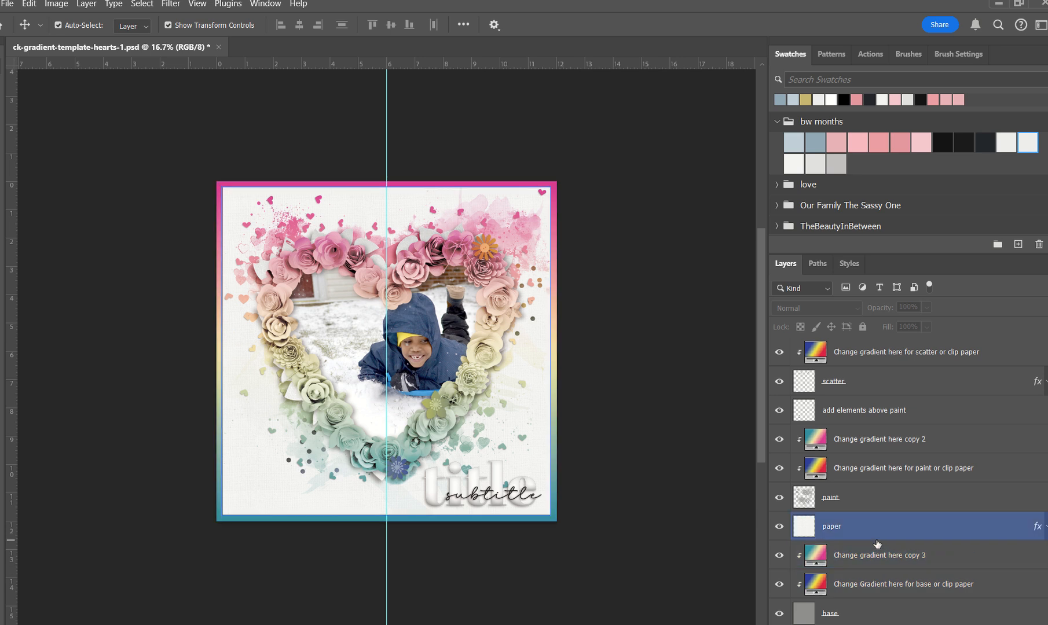
ctrl+click(876, 544)
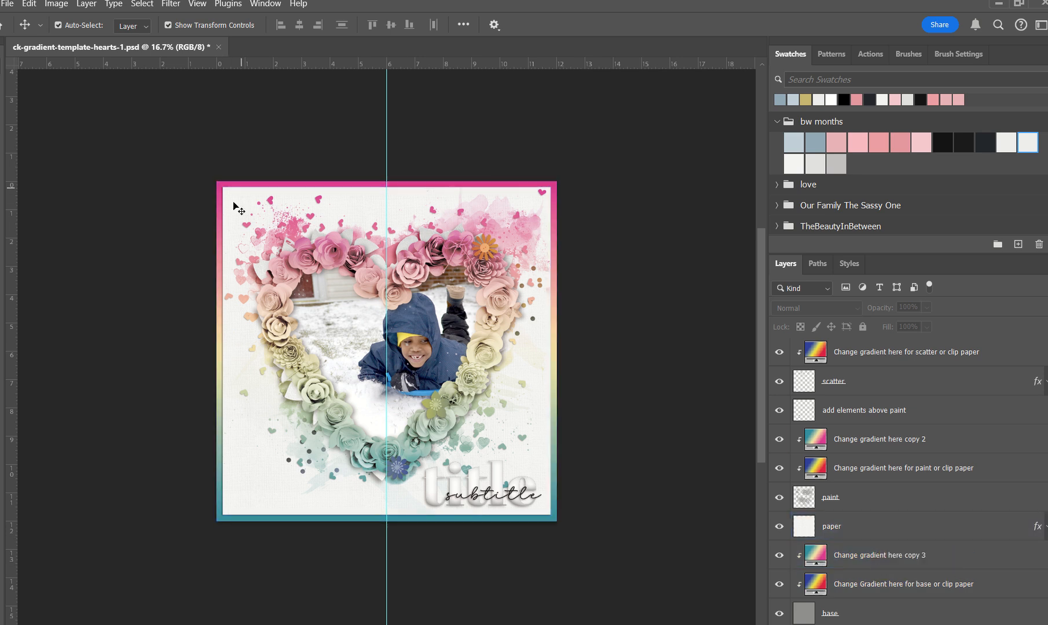
Delete the three clipped gradient copies above the base, paint and scatter gradient layers
click(932, 563)
key(Delete)
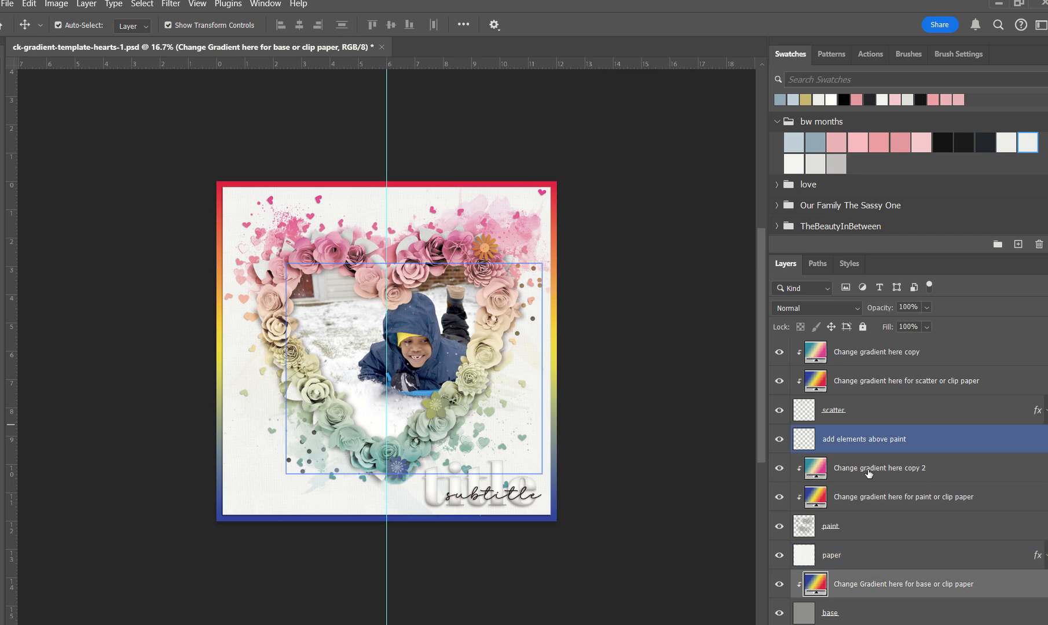
click(868, 474)
key(Delete)
scroll(902, 506, up, 2)
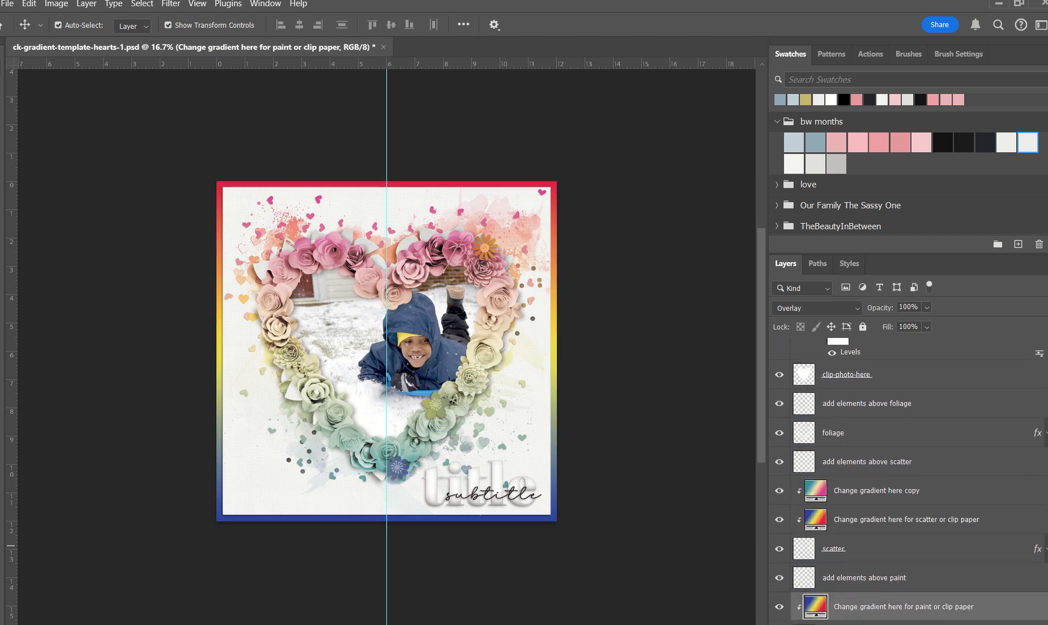
click(901, 503)
key(Delete)
scroll(901, 503, up, 5)
click(919, 428)
key(Delete)
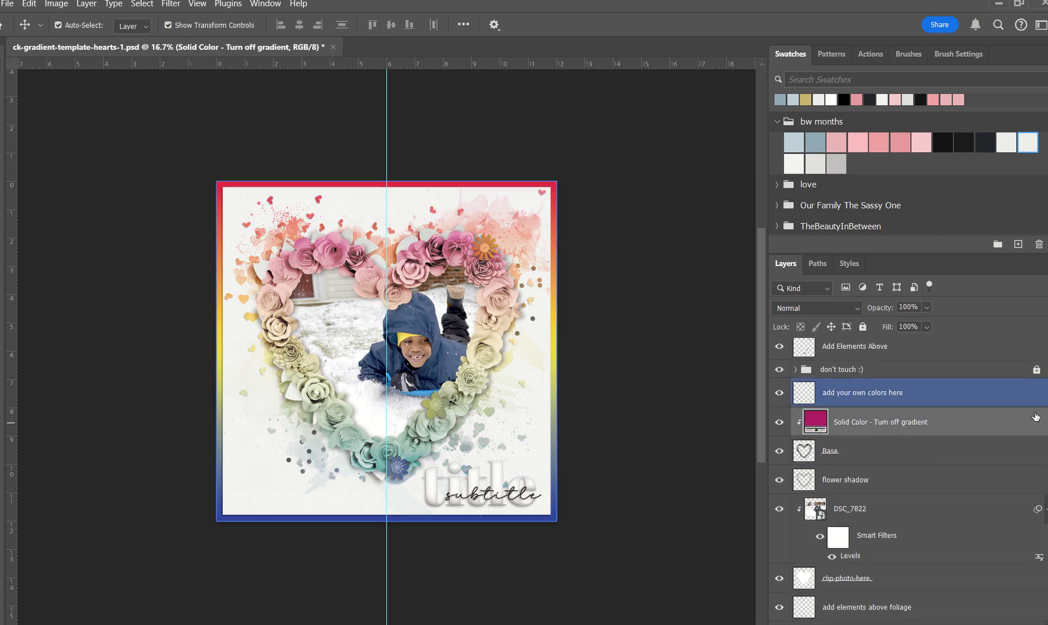
scroll(1035, 417, up, 2)
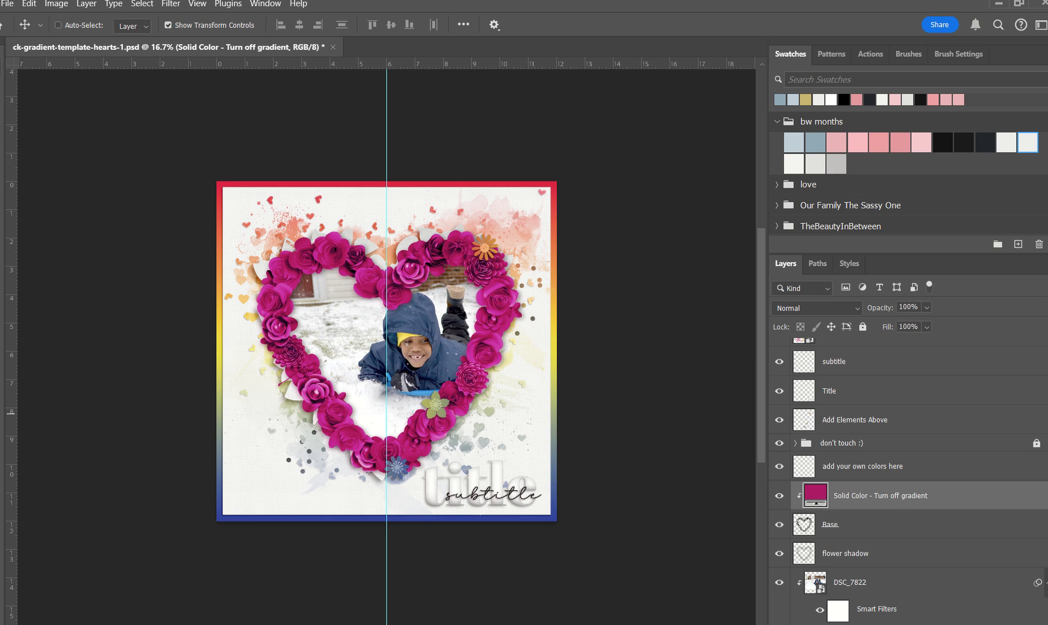
key(ctrl+z)
Delete the hidden days-of-love paper preview layer
scroll(914, 501, up, 1)
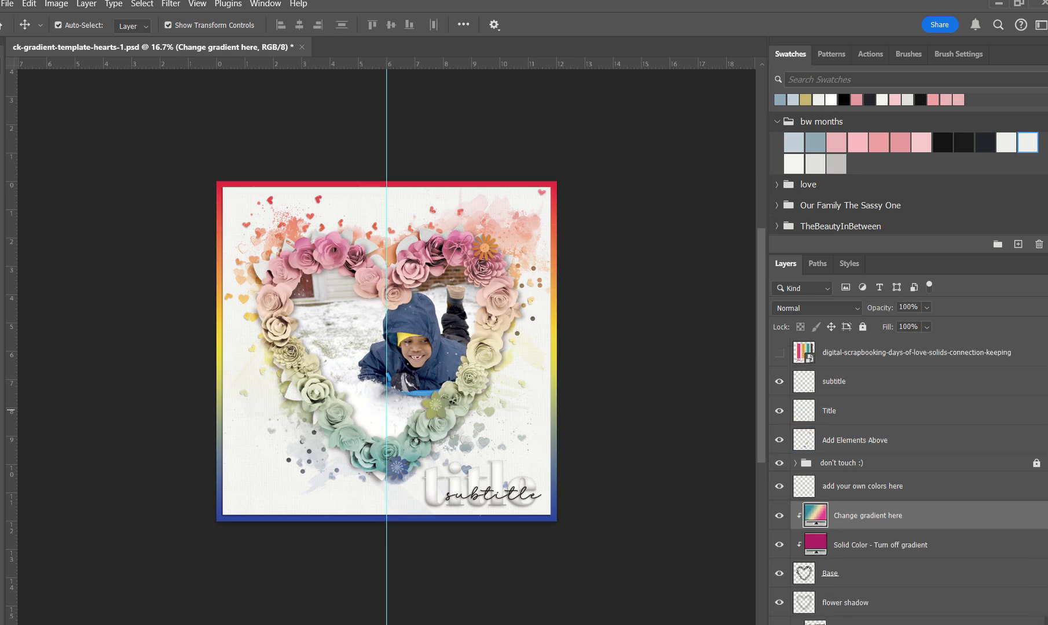
click(853, 362)
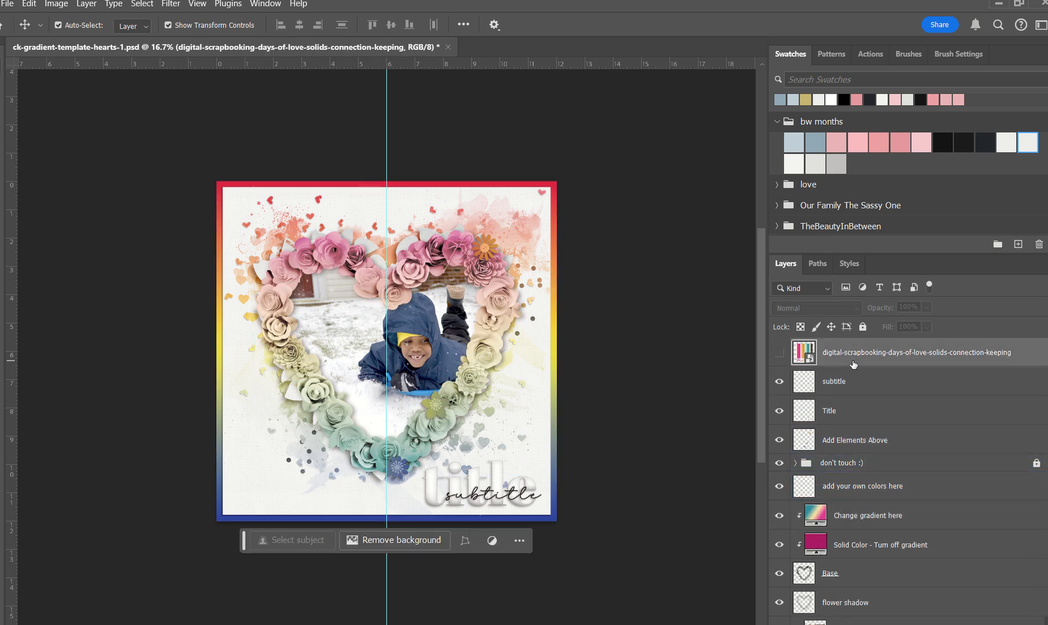
key(Delete)
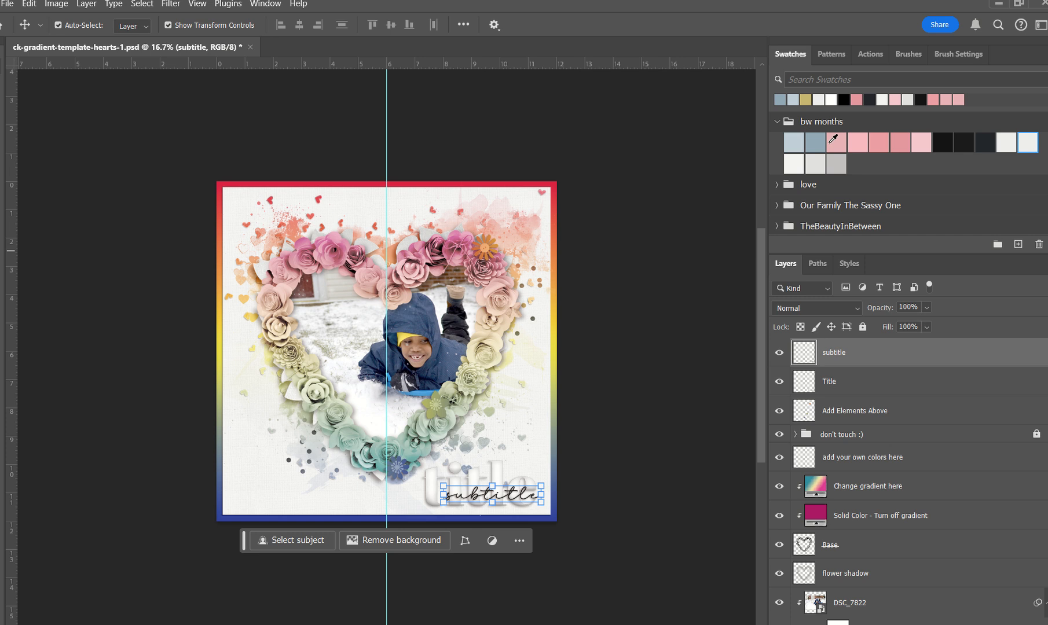
Edit the Change gradient here fill and recolor its teal start stop with the grey-blue bw months swatch
click(890, 485)
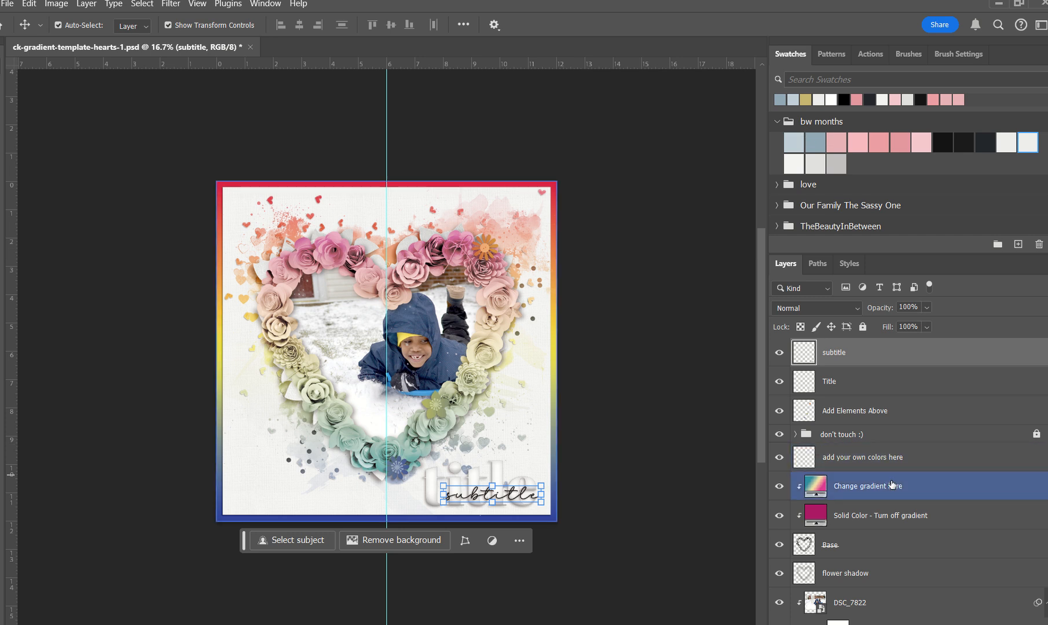
double_click(816, 487)
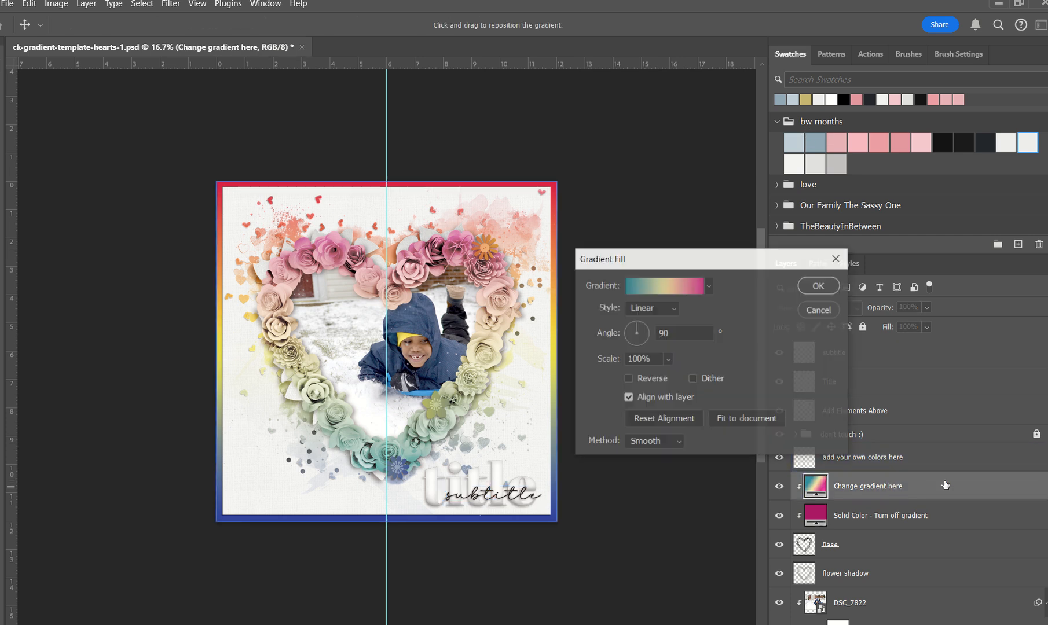
click(678, 286)
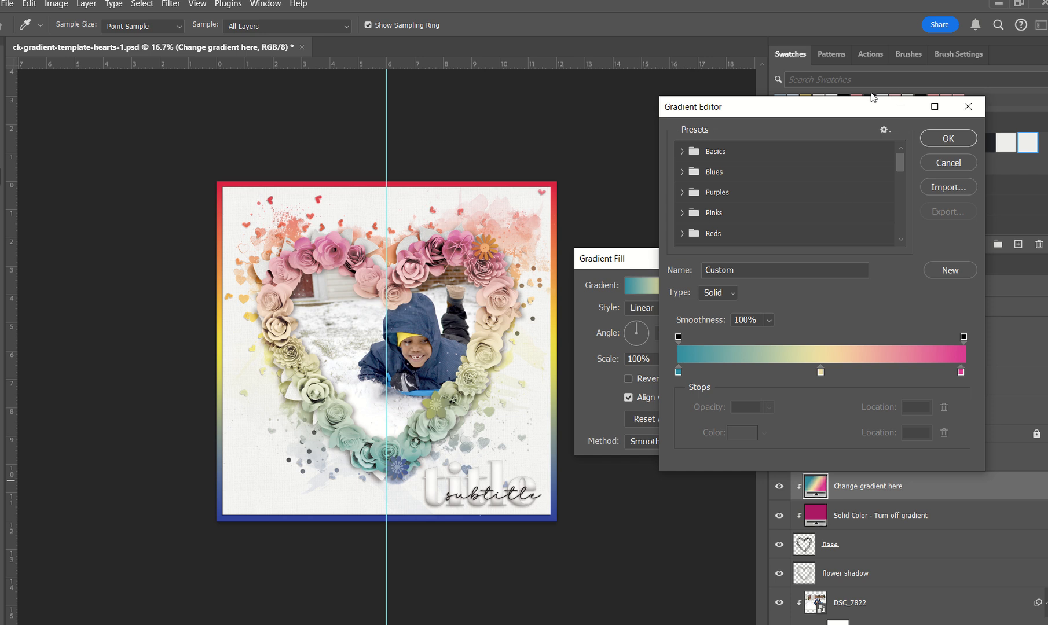
drag(873, 97, 875, 264)
click(682, 538)
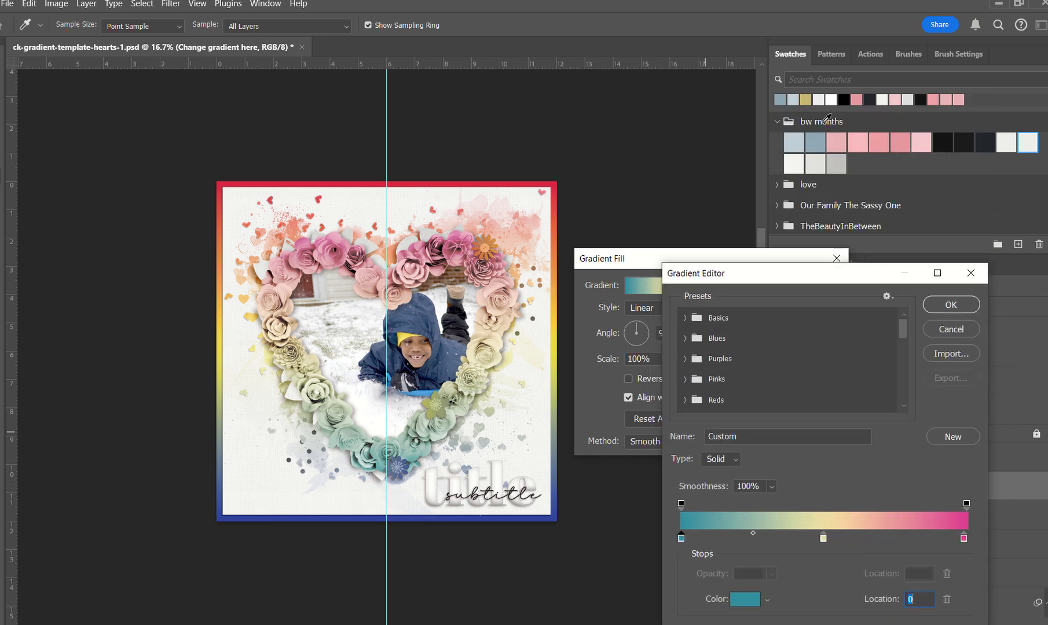
click(814, 142)
Recolor the gradient's middle stop pale blue and its end stop off-white from the bw months swatches, then apply the fill
click(823, 538)
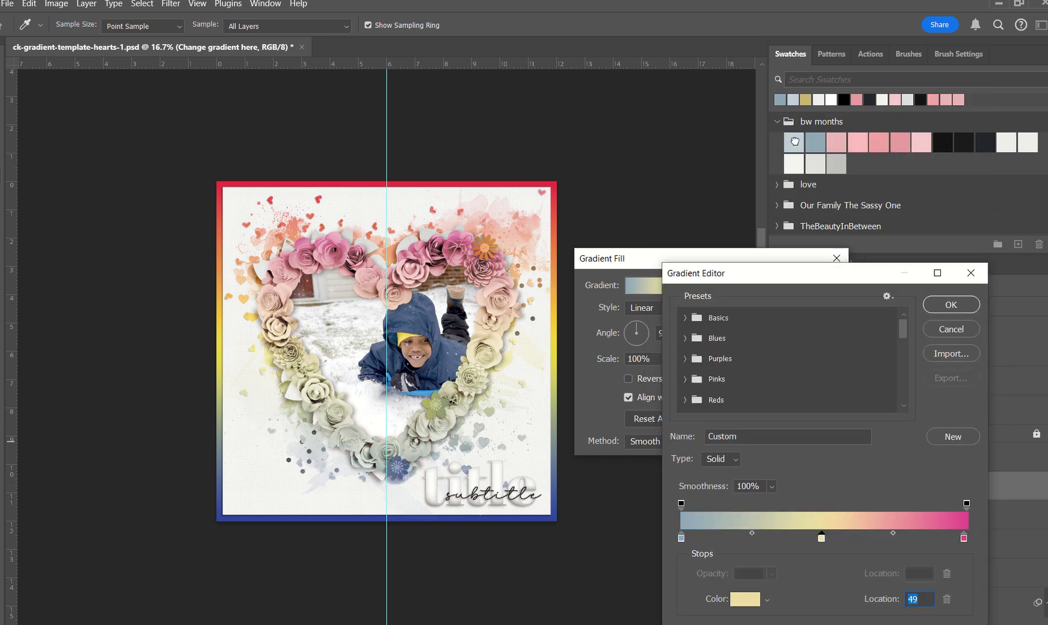
click(794, 142)
click(963, 539)
click(1030, 139)
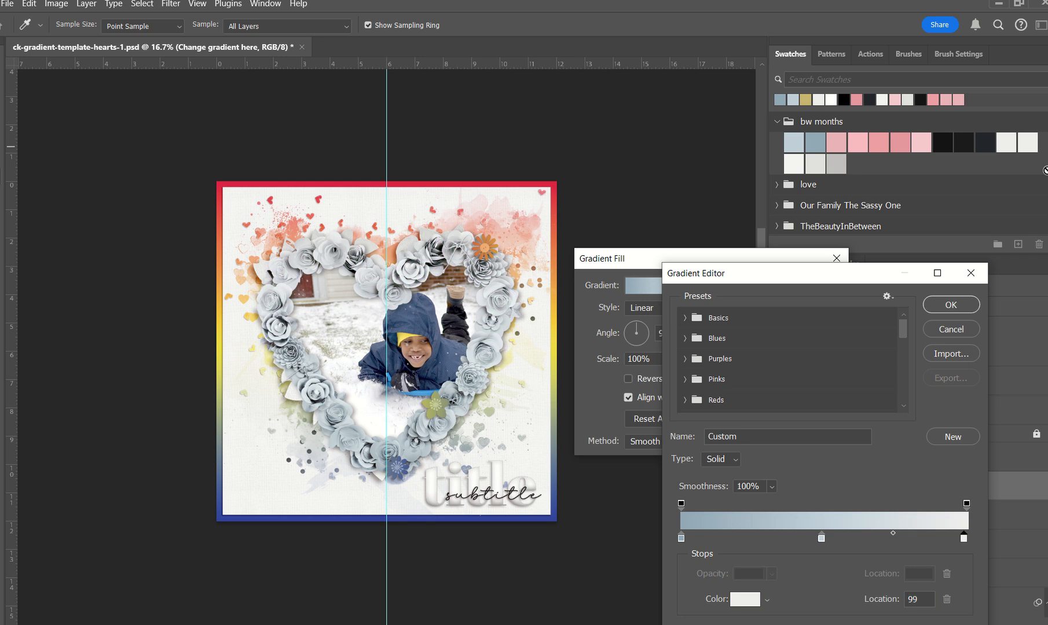
click(950, 305)
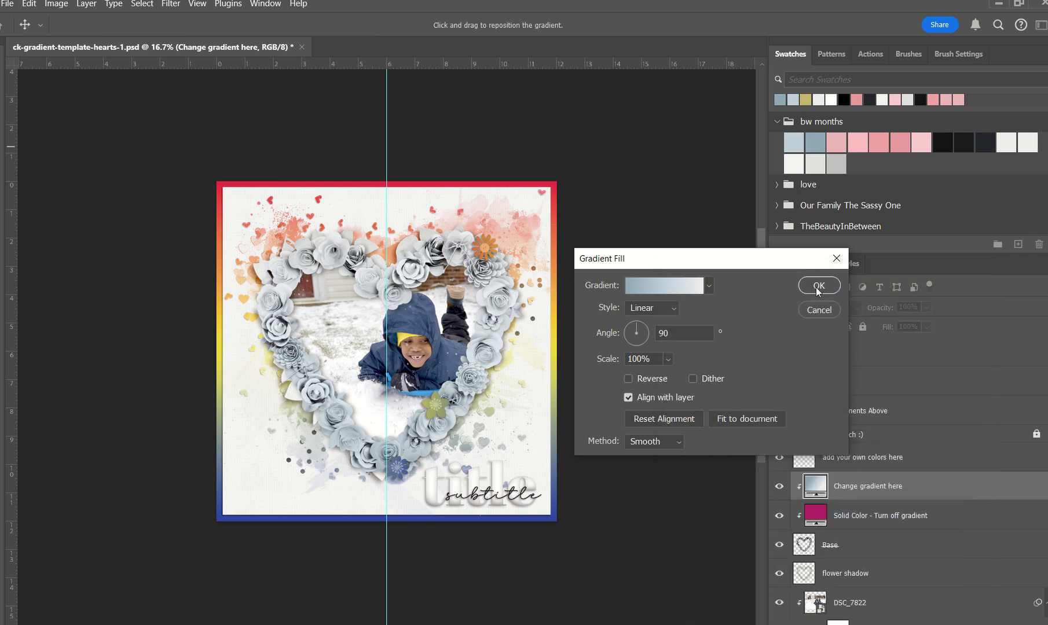
click(818, 287)
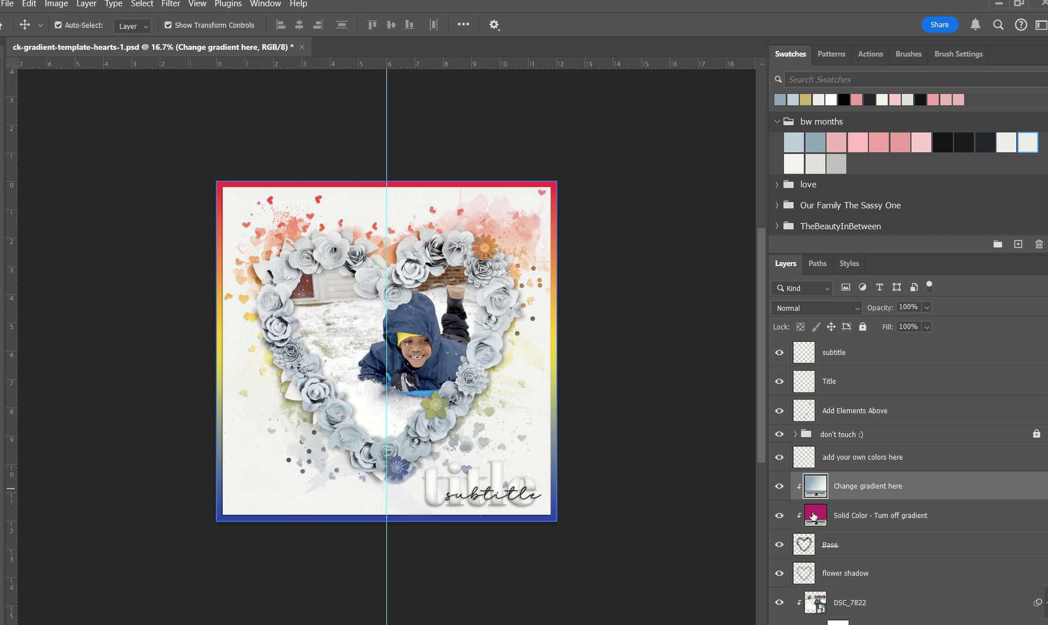
Hide the Change gradient here layer to view the solid color on the flowers, and show it again
click(779, 487)
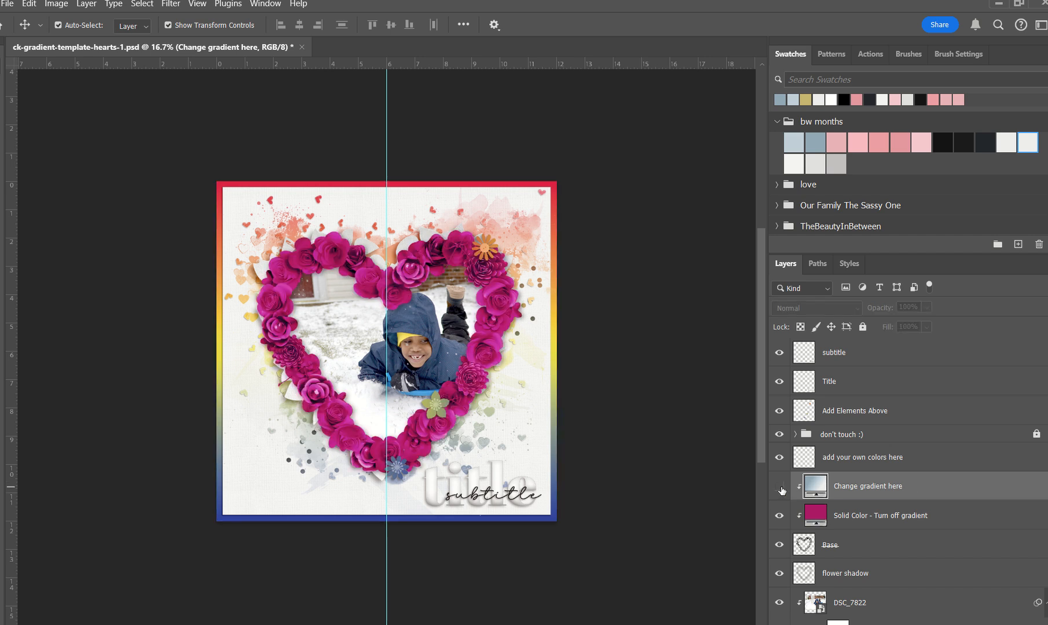
click(789, 521)
click(779, 489)
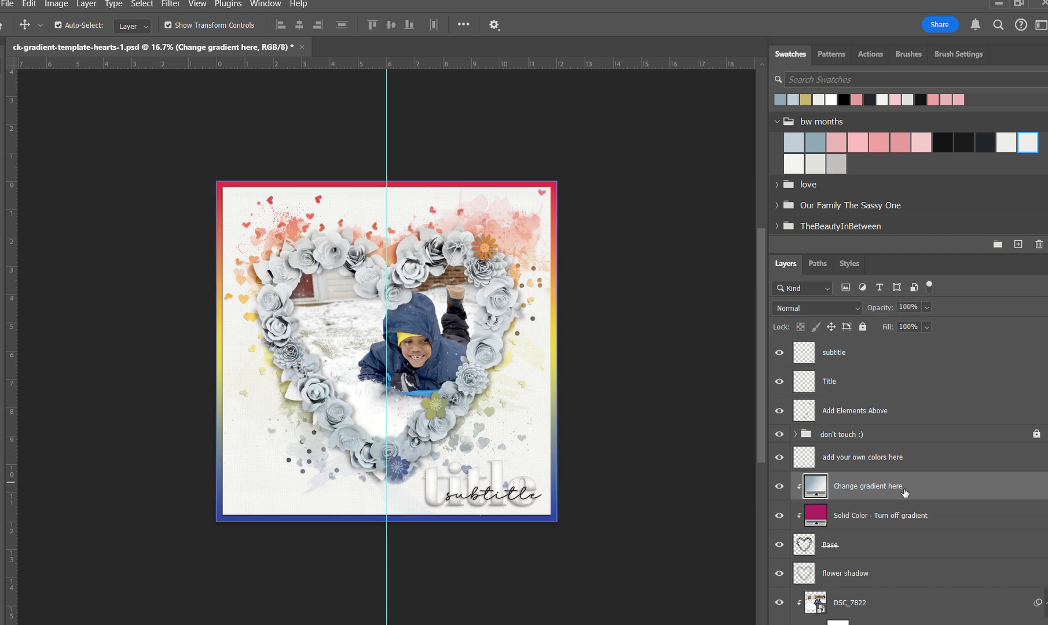
click(826, 435)
key(ctrl+j)
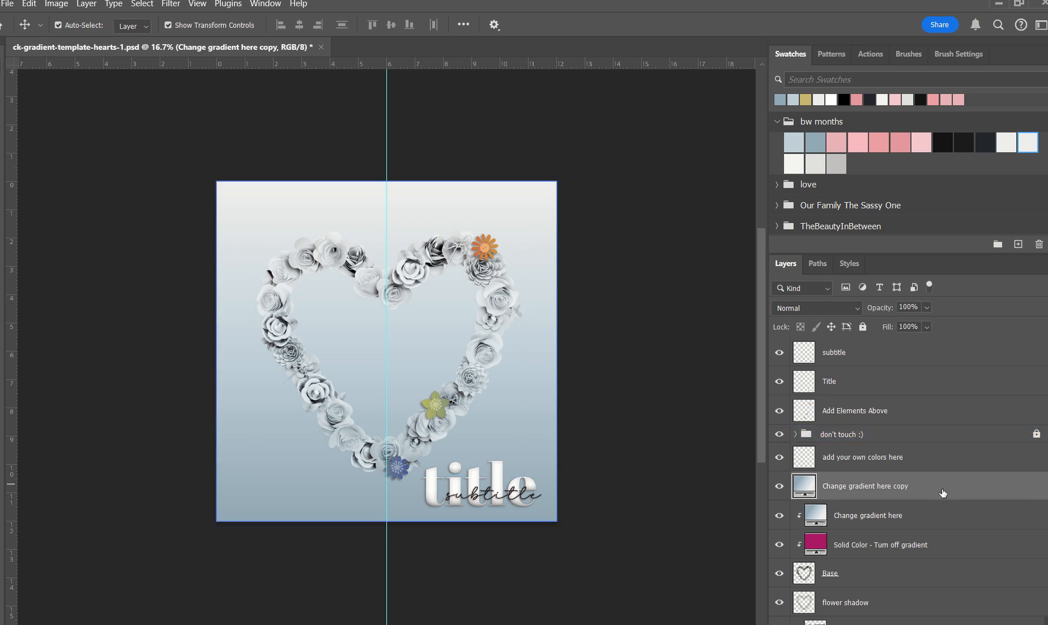
scroll(942, 492, down, 2)
key(Delete)
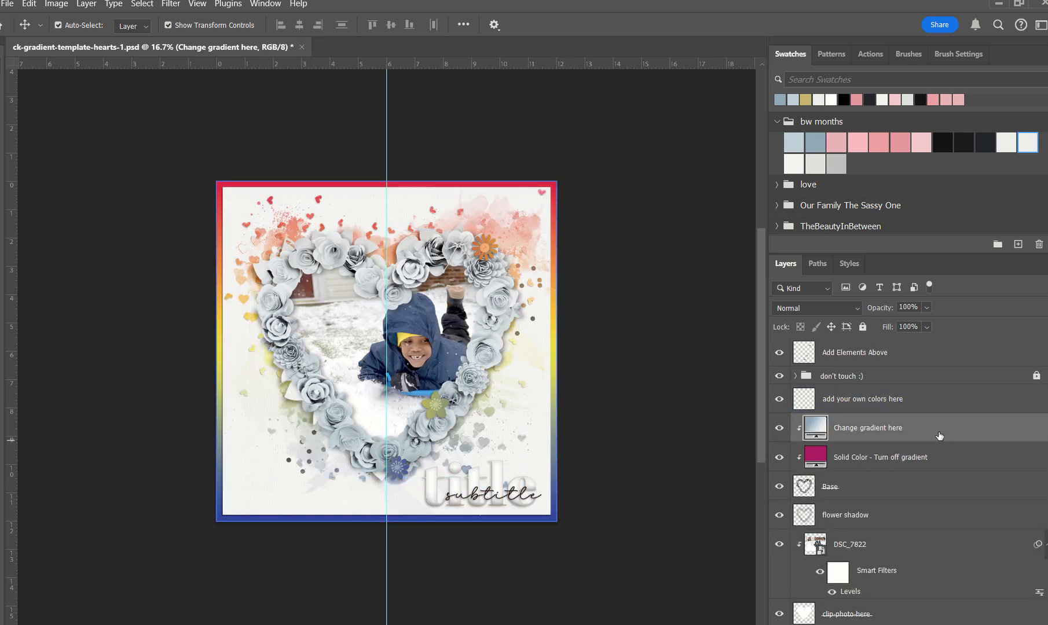
drag(939, 435, 975, 614)
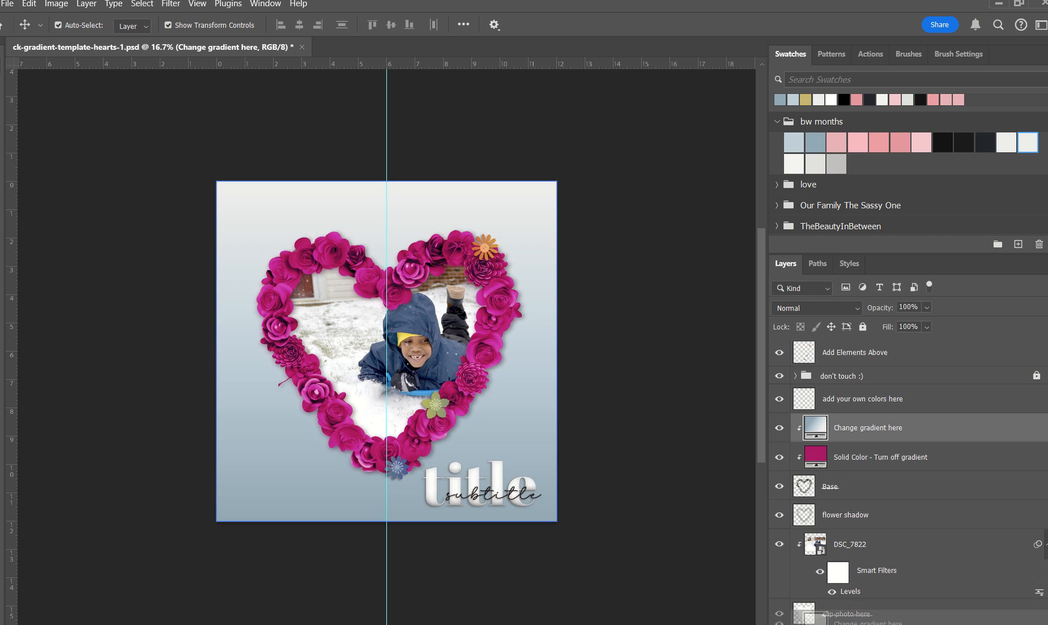
key(ctrl+z)
Duplicate the blue Change gradient here layer, place the copy above the scatter gradient layer and clip it to the scatter
key(ctrl+j)
click(920, 431)
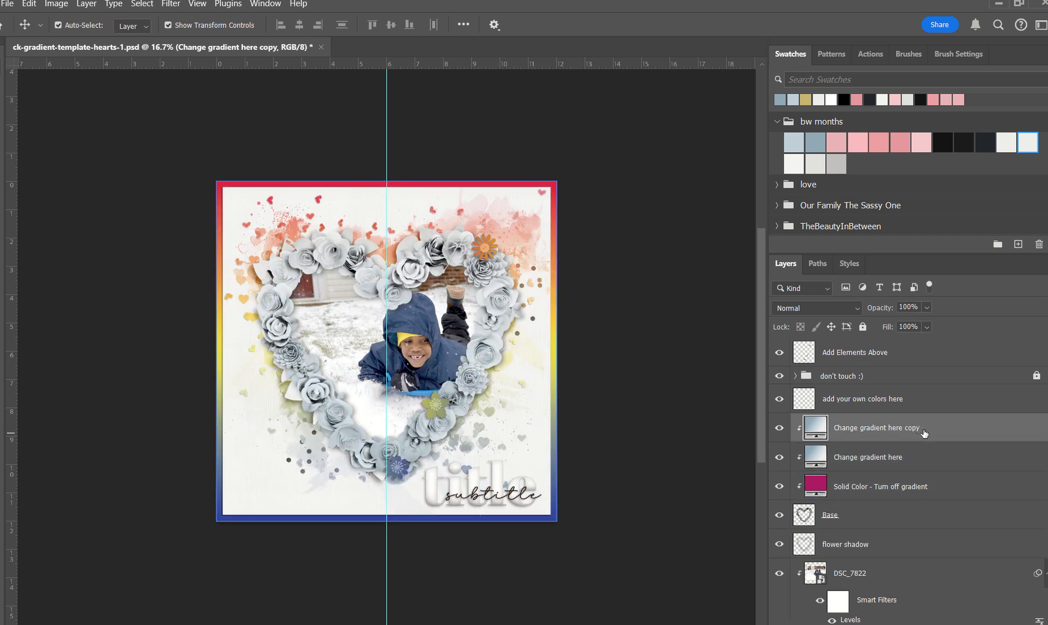
drag(924, 433, 946, 544)
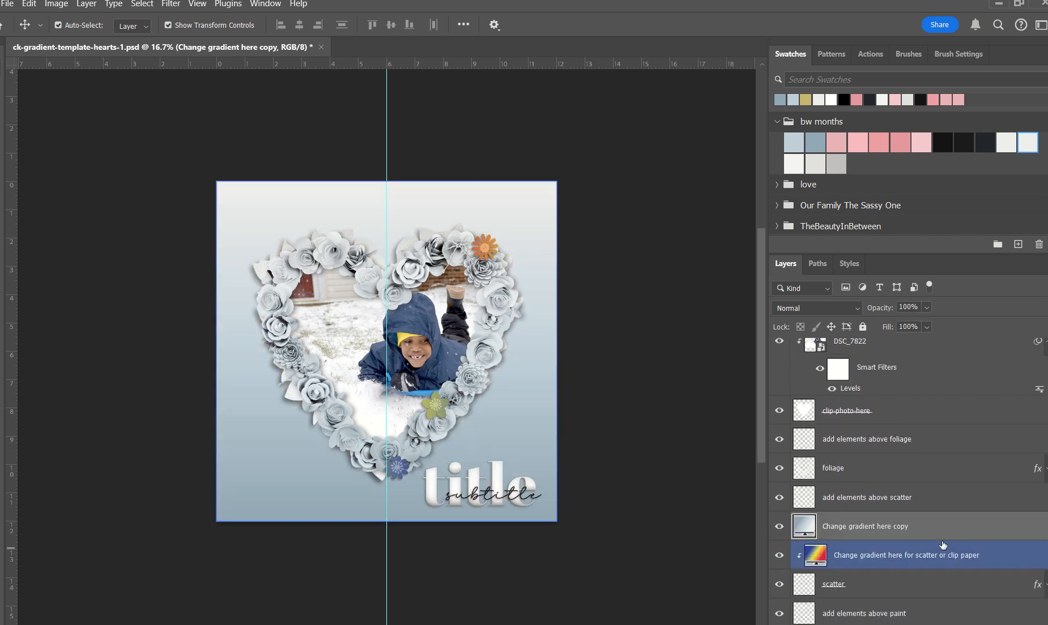
alt+click(942, 539)
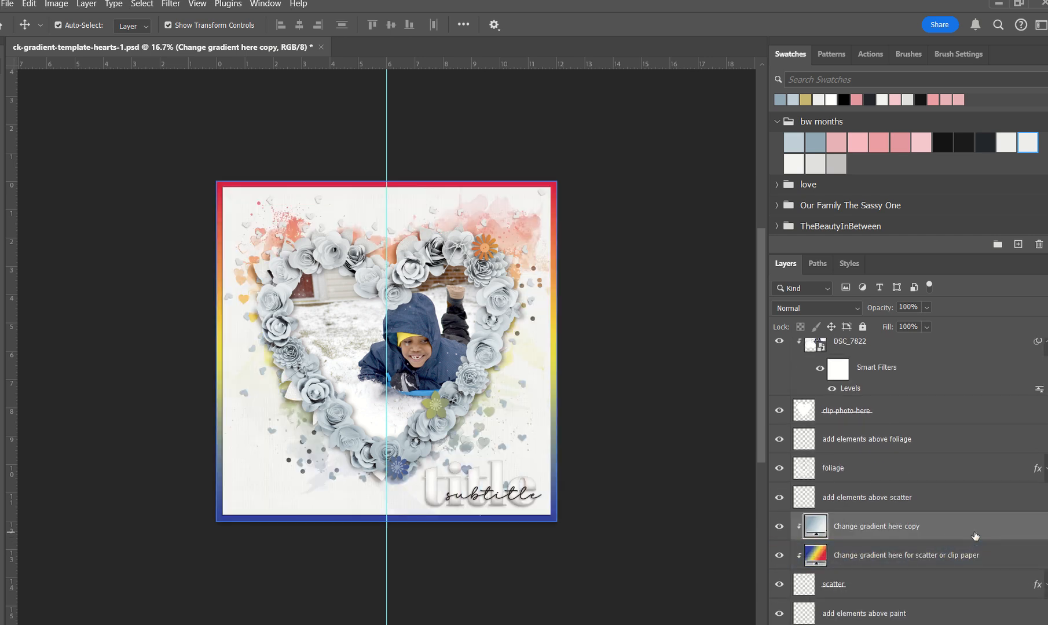
Duplicate the blue Change gradient here copy layer, place the duplicate above the paint gradient layer and clip it to the paint
key(space)
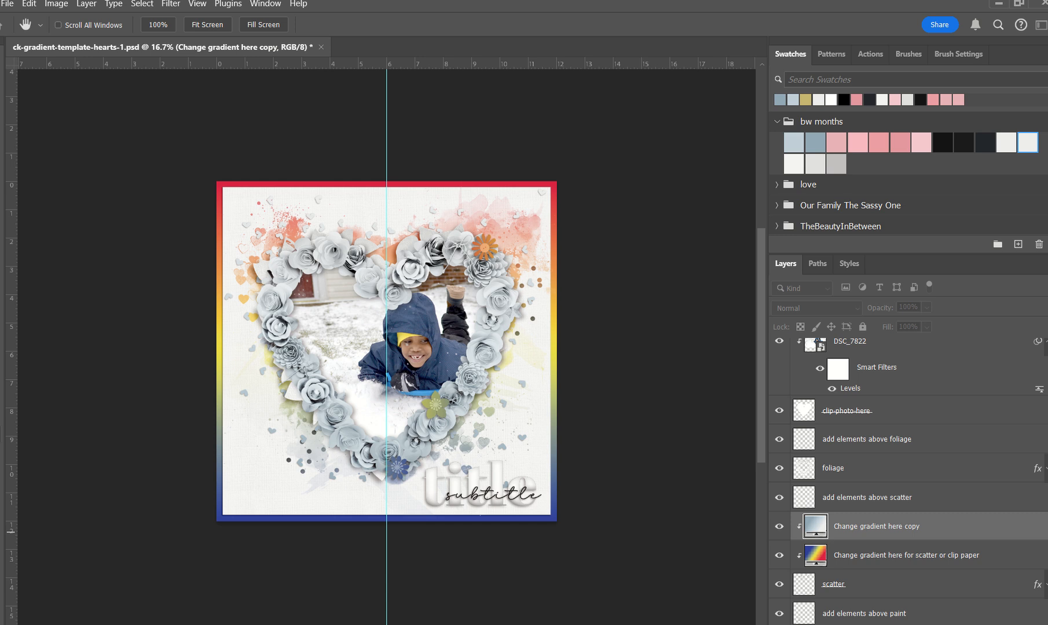
key(ctrl+j)
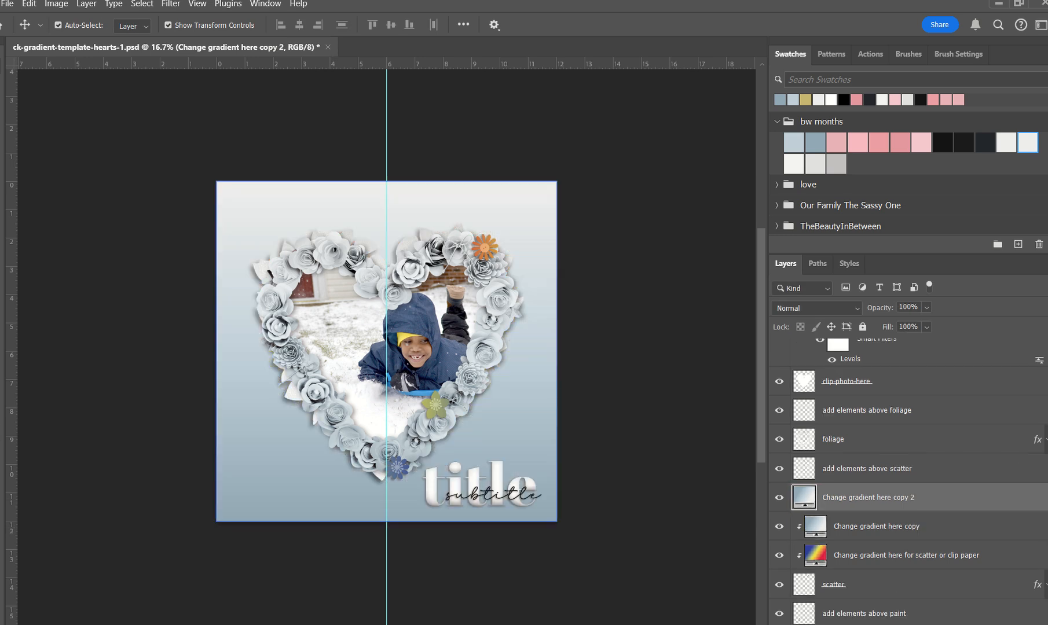
mouse_move(868, 497)
mouse_down()
mouse_move(949, 579)
mouse_move(958, 562)
mouse_move(977, 560)
mouse_move(974, 549)
mouse_up()
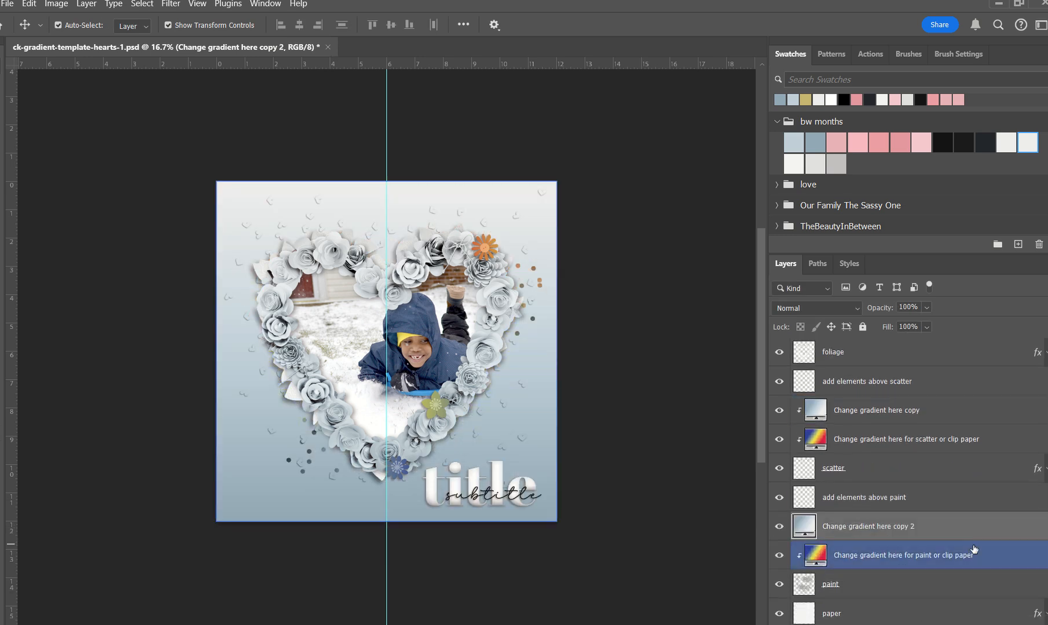
alt+click(987, 540)
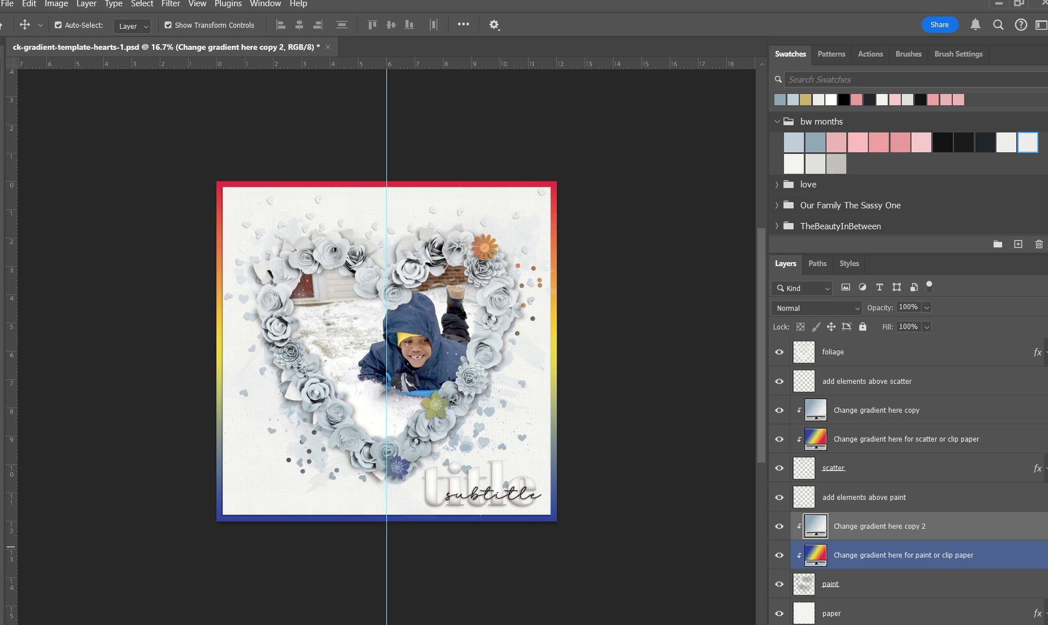
Copy the blue paint gradient layer to directly above the Change Gradient here for base or clip paper layer, then deselect
scroll(953, 473, down, 2)
alt+drag(953, 473, 961, 576)
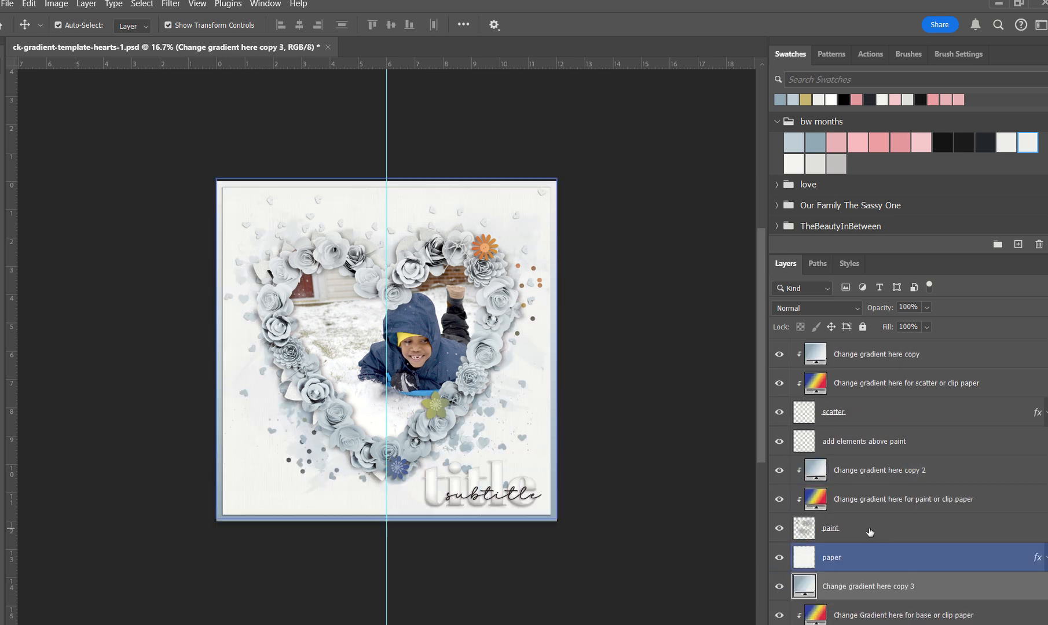
click(703, 434)
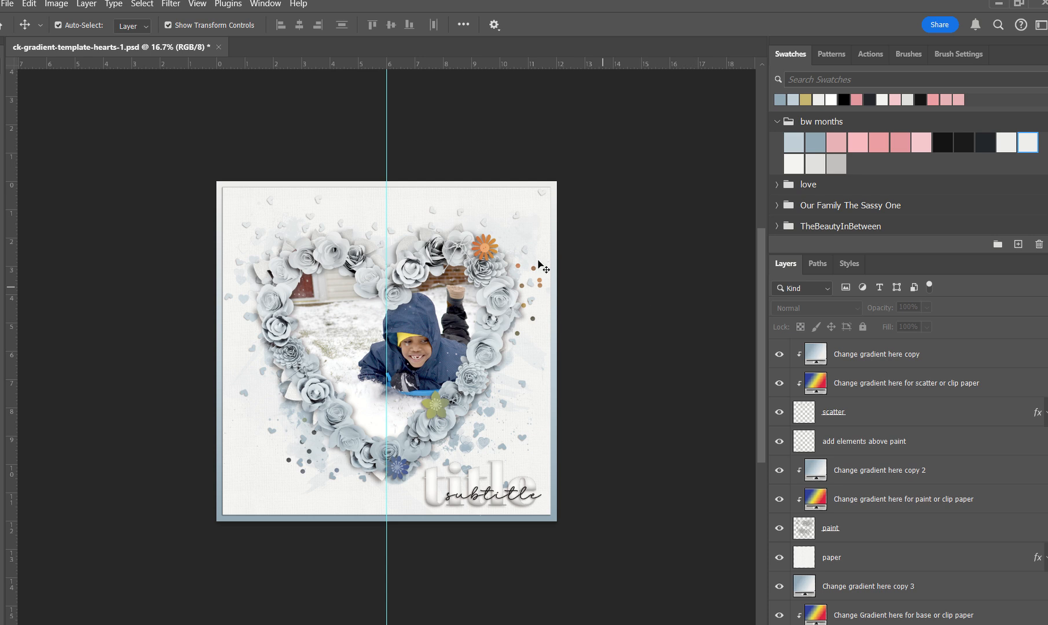
Add a blank layer above the Add Elements Above layer and delete the Add Elements Above layer with the orange, green and blue flowers
click(486, 249)
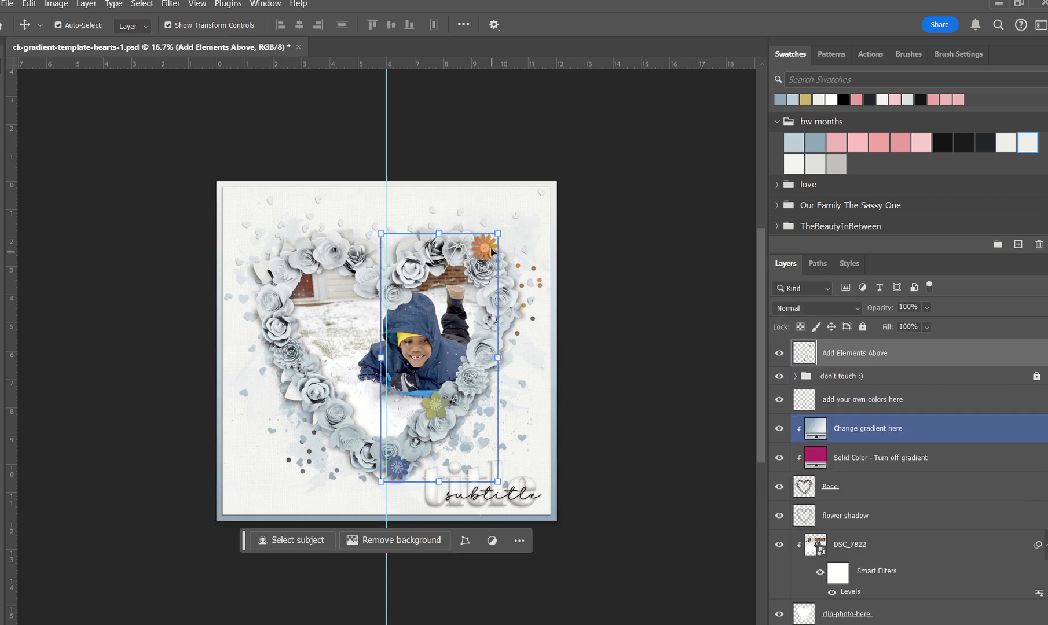
click(596, 269)
click(540, 282)
click(602, 272)
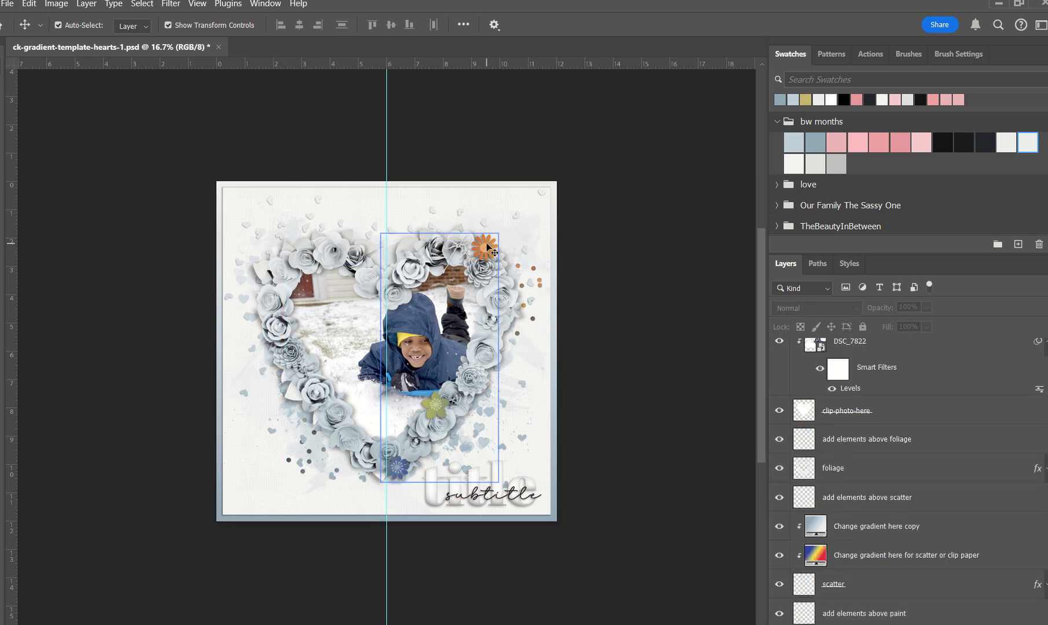
click(486, 249)
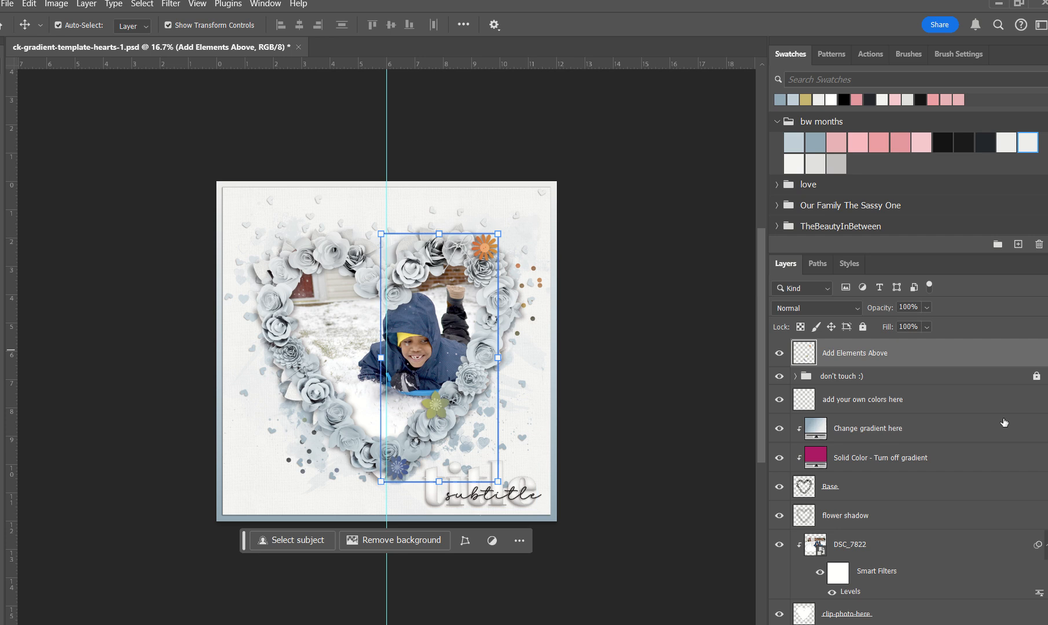
scroll(1037, 397, up, 2)
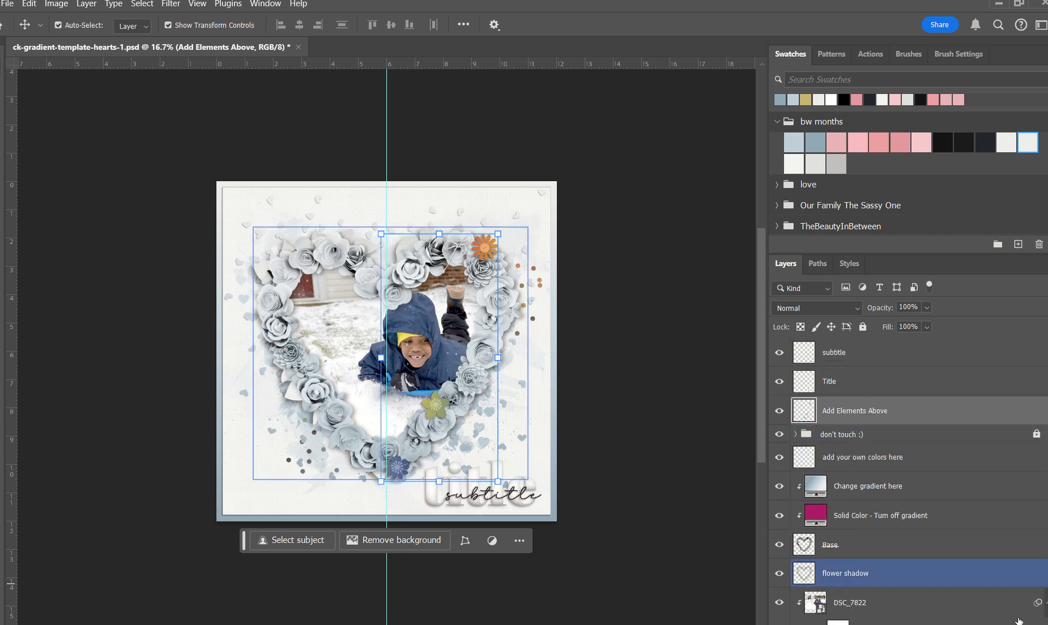
key(ctrl+shift+alt+n)
click(879, 439)
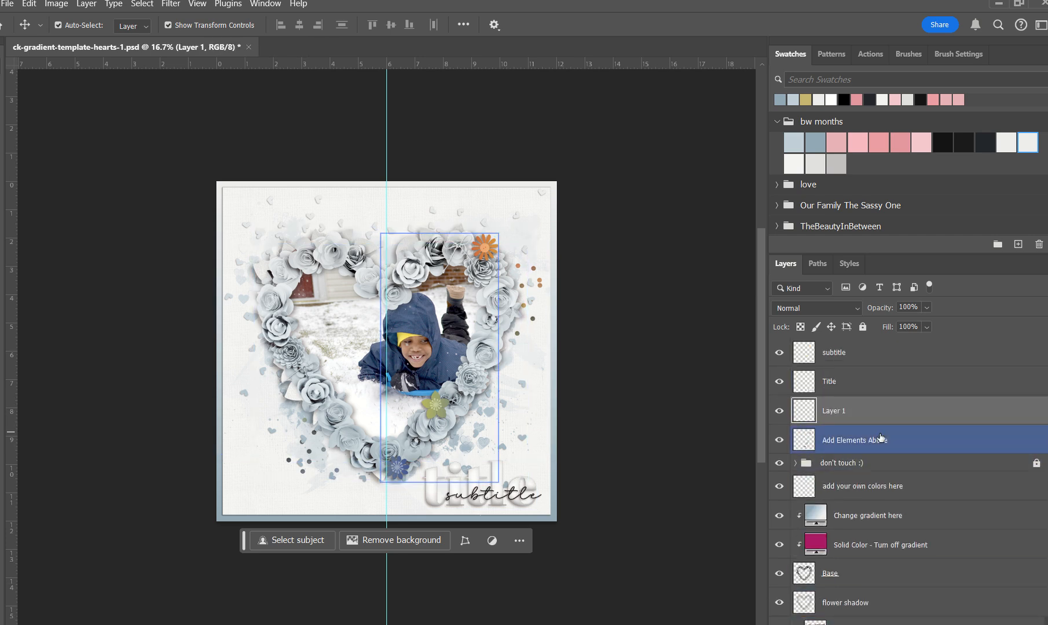
key(Delete)
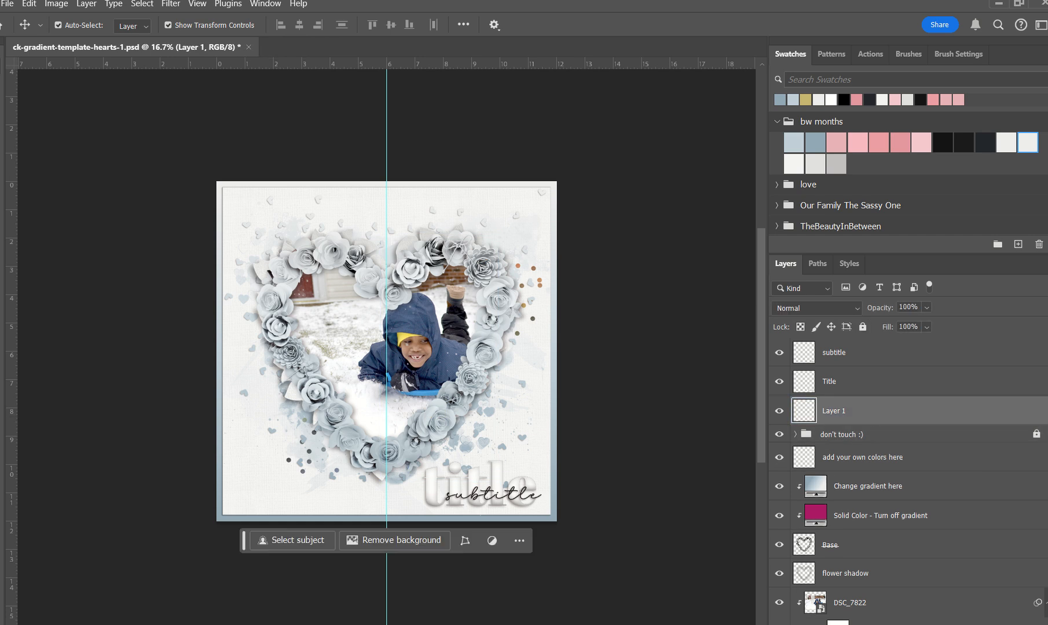
Place ck-bwjanuary-flower-01 on the heart's upper right curve and apply a drop shadow from the sahindesigns_realisticshadowstyles set
key(alt+Tab)
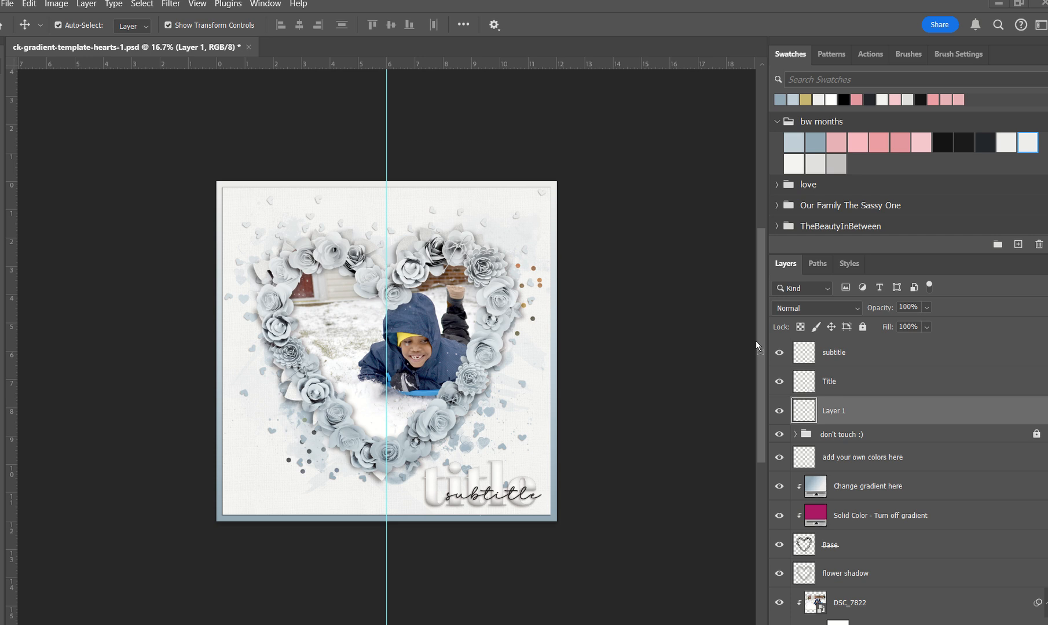
drag(756, 342, 466, 255)
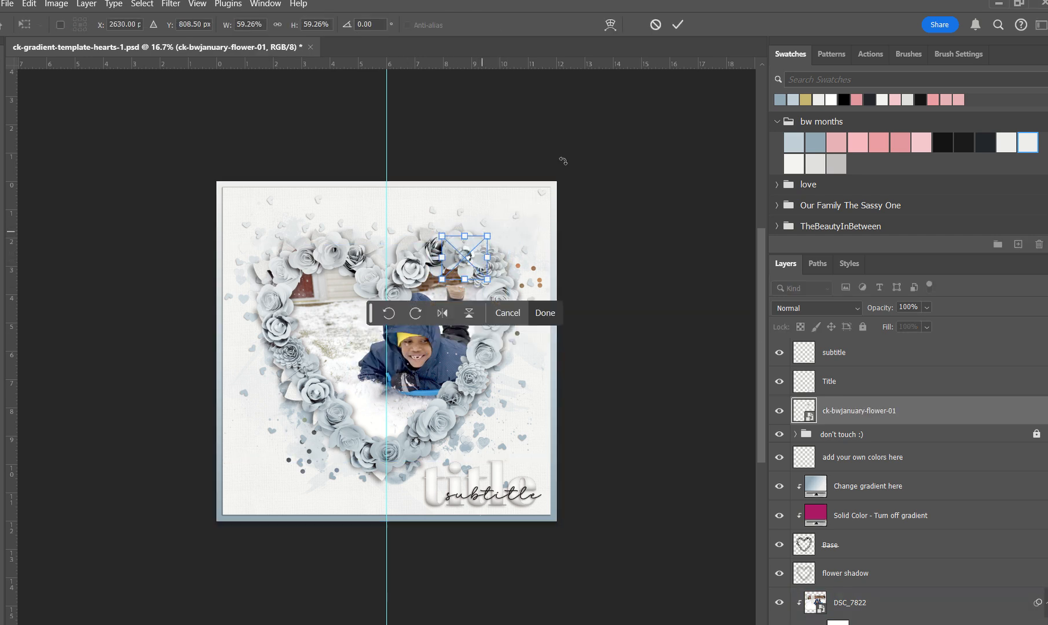
click(682, 23)
click(848, 263)
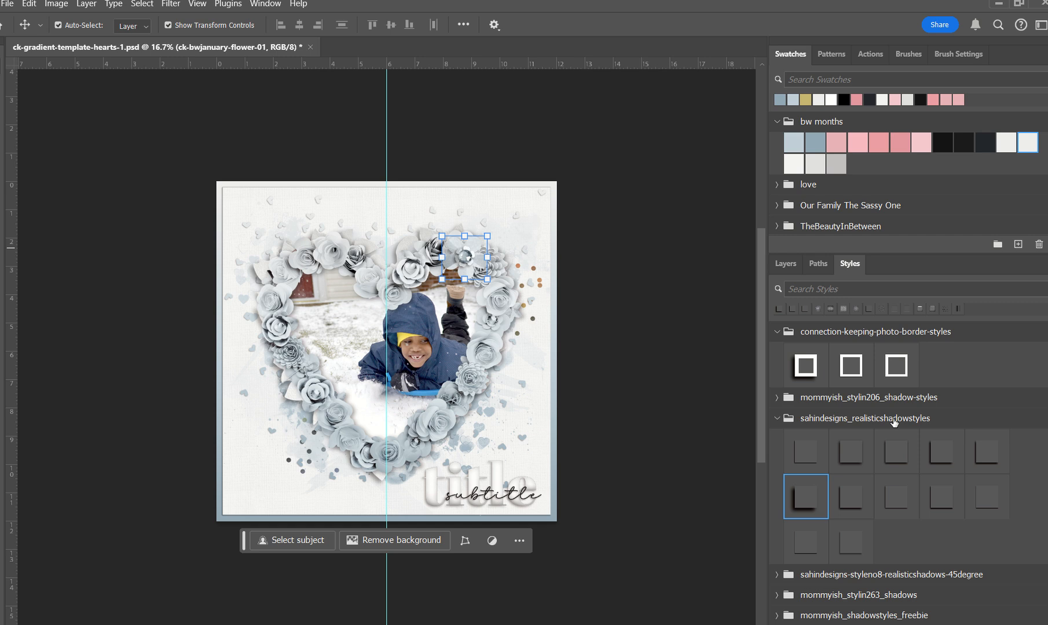
click(804, 500)
Duplicate ck-bwjanuary-flower-01 twice, placing one transformed copy on the heart's lower right and one on its upper left
drag(487, 236, 472, 412)
click(677, 24)
click(676, 24)
click(589, 189)
click(293, 281)
key(ctrl+t)
click(677, 25)
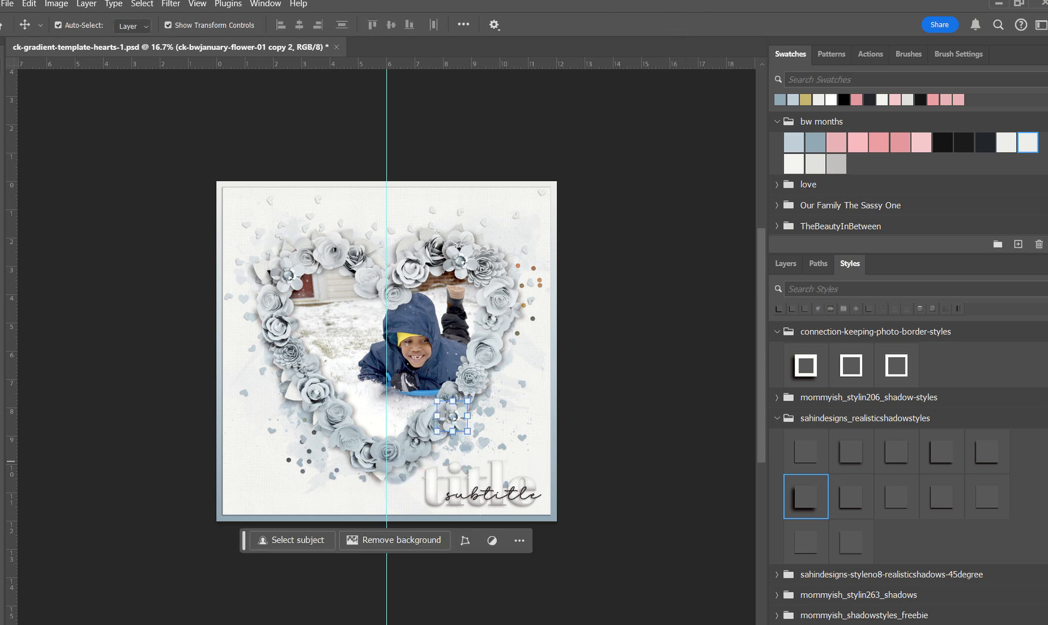
Place ck-bwjanuary-flower-04 at 25.87% scale beside the roses on the heart's inner upper left and apply the same realistic drop shadow style
drag(465, 351, 363, 363)
drag(356, 384, 363, 263)
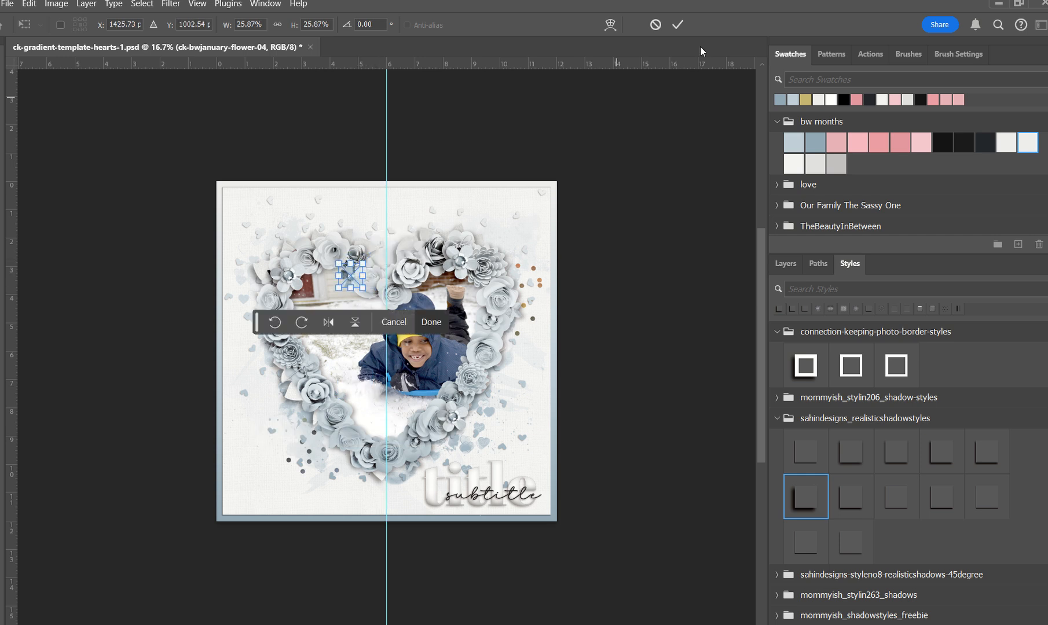
click(679, 23)
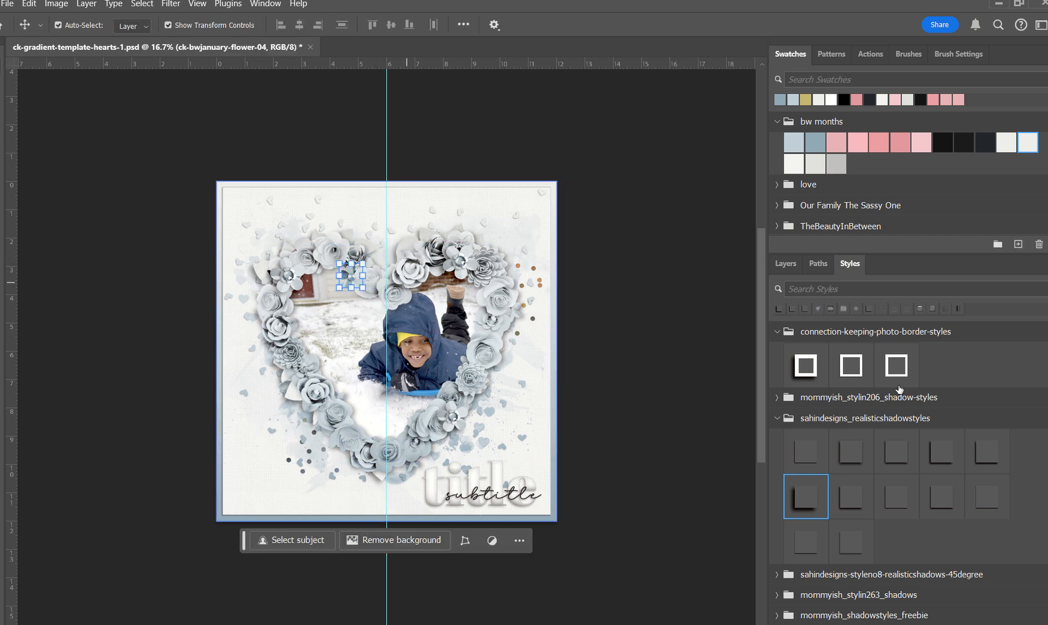
click(805, 492)
Duplicate ck-bwjanuary-flower-04 onto other parts of the heart, including the roses at its lower left
click(336, 279)
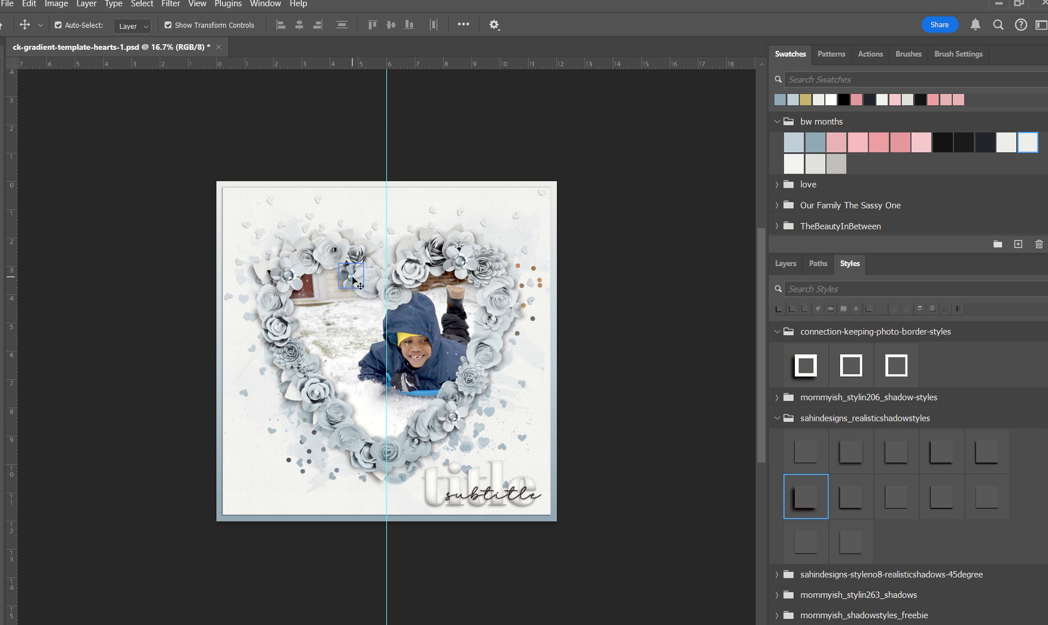
click(352, 277)
drag(351, 276, 358, 458)
click(693, 377)
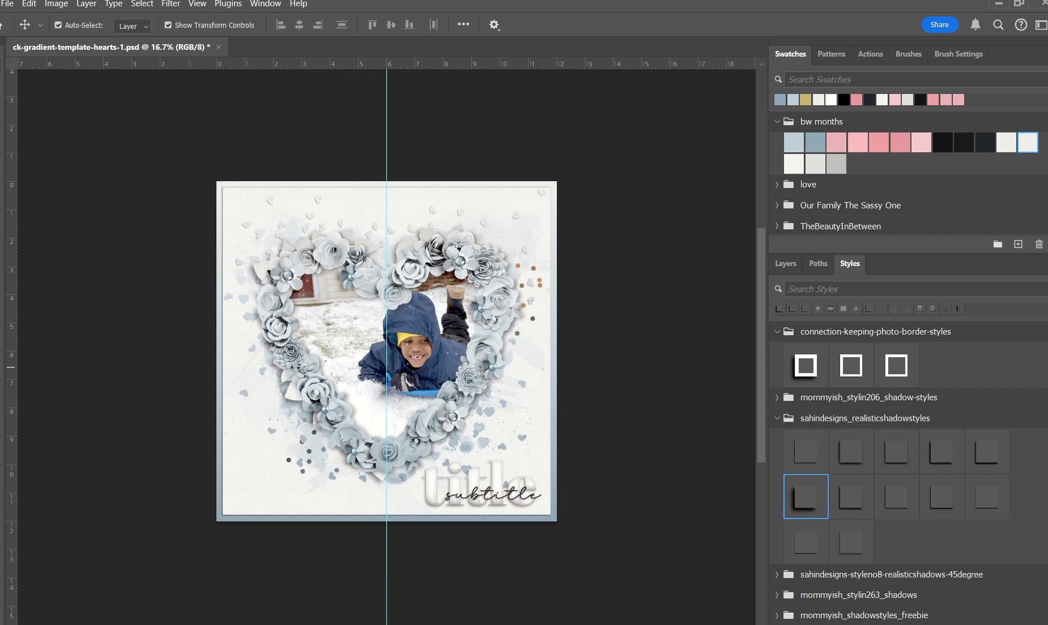
Open the finished multicolored heart layout JPG from the 1 - templates - 02 layouts folder, examine its flower arrangement and close it
click(2, 4)
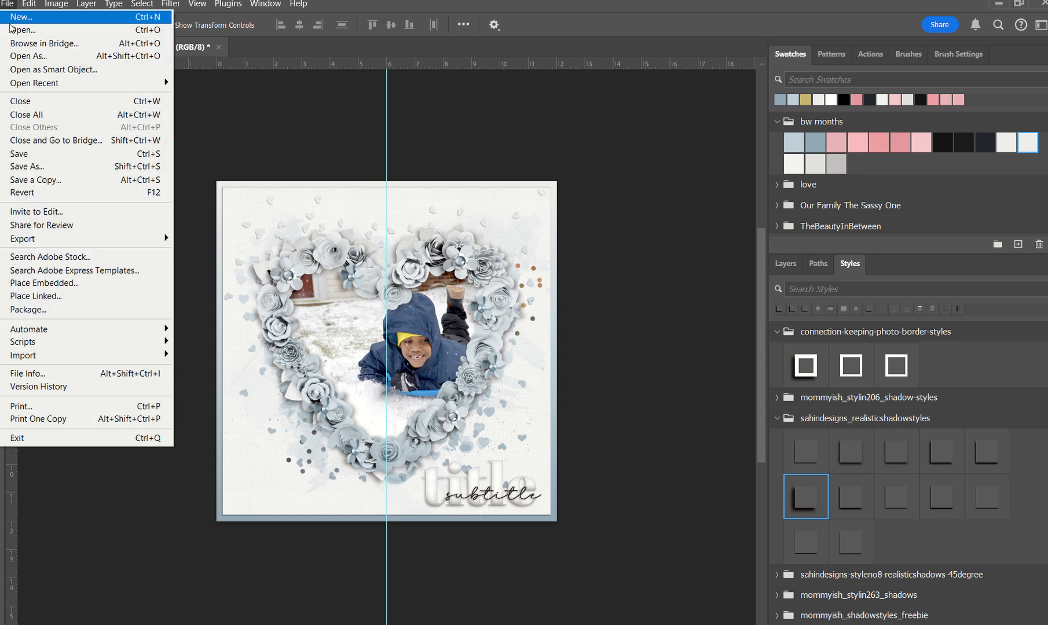
click(159, 30)
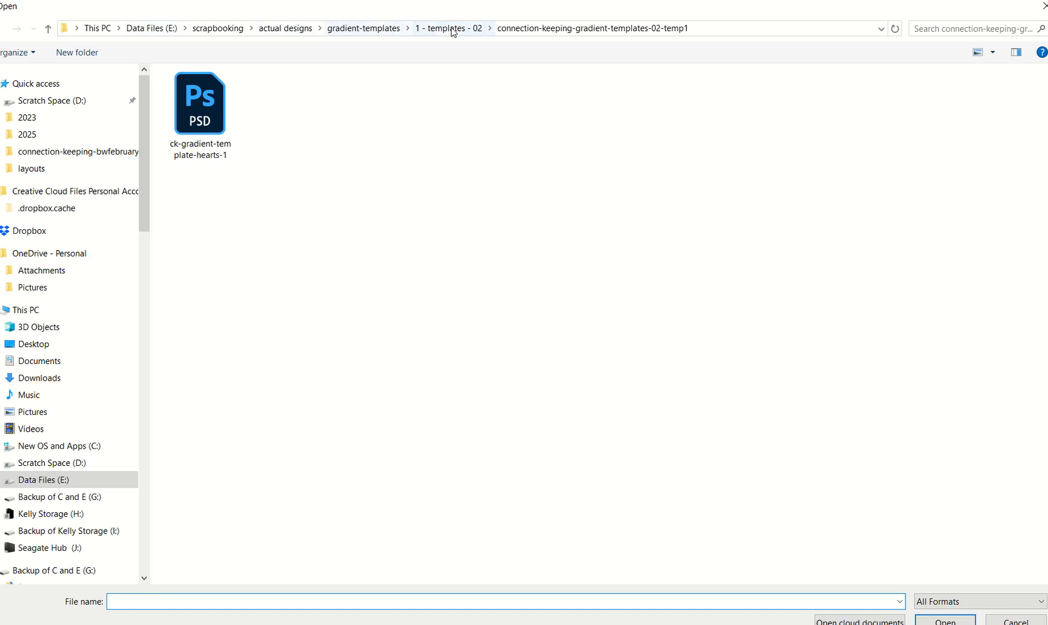
click(428, 29)
double_click(679, 124)
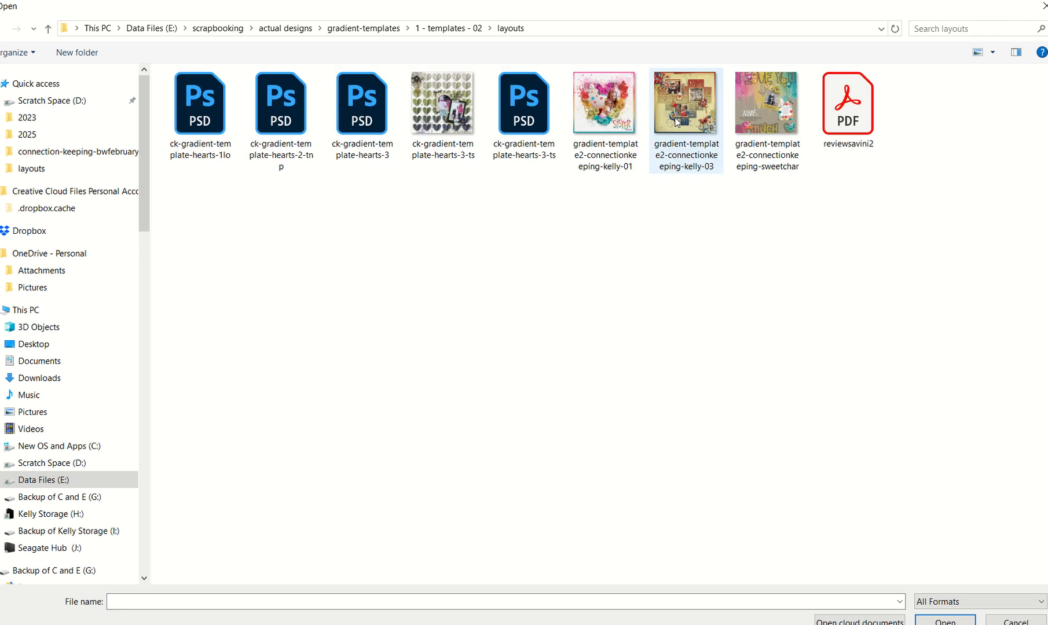
click(604, 110)
click(944, 620)
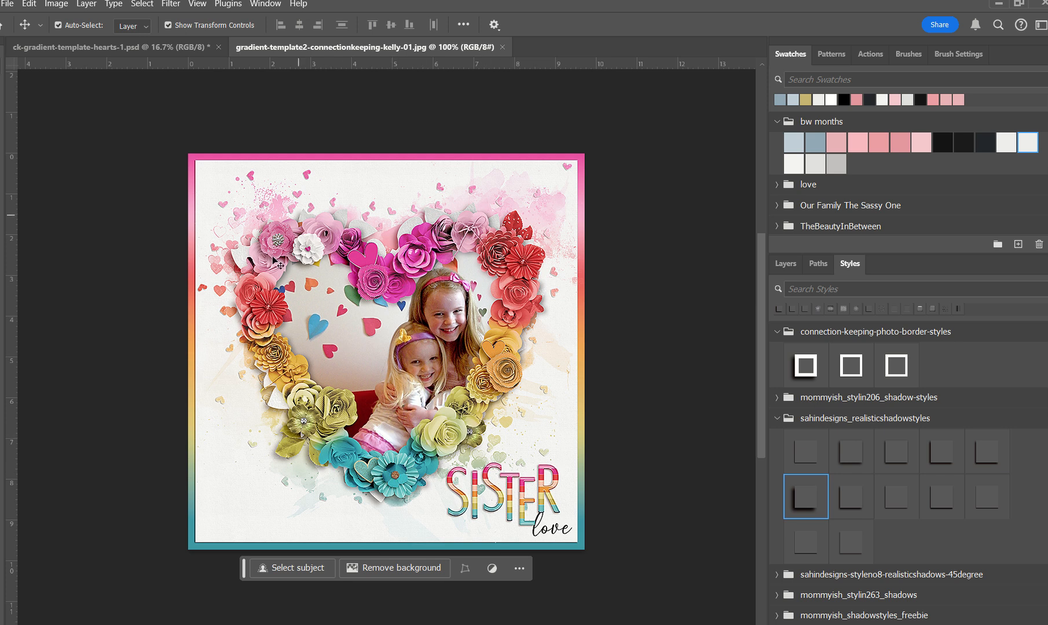
click(502, 45)
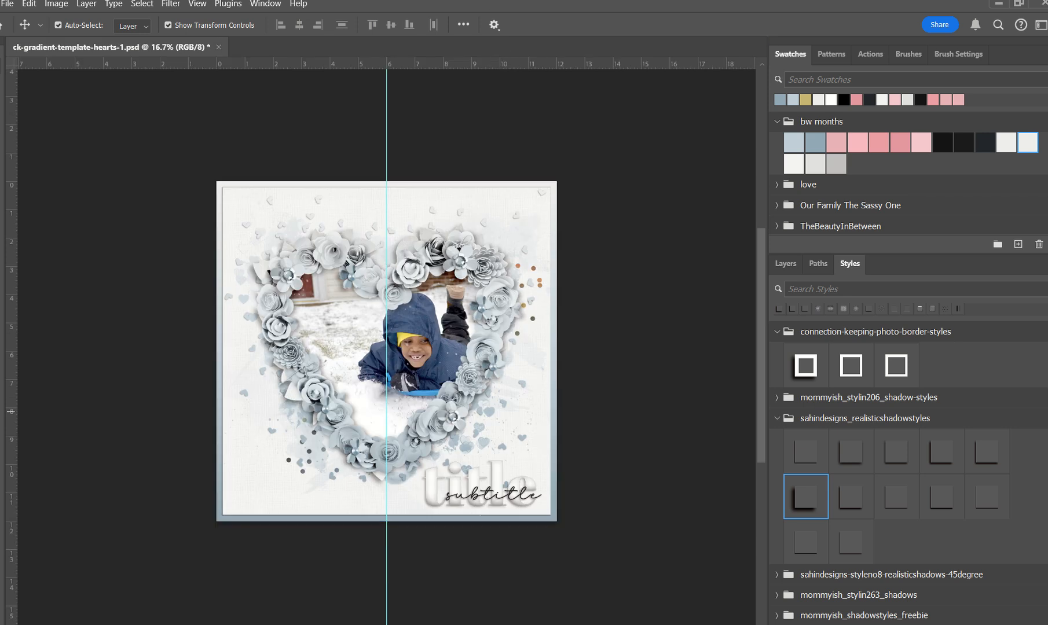
Place ck-bwjanuary-flower-06c at a reduced size among the roses on the heart's lower left side
drag(1046, 443, 504, 383)
drag(428, 307, 328, 395)
click(677, 24)
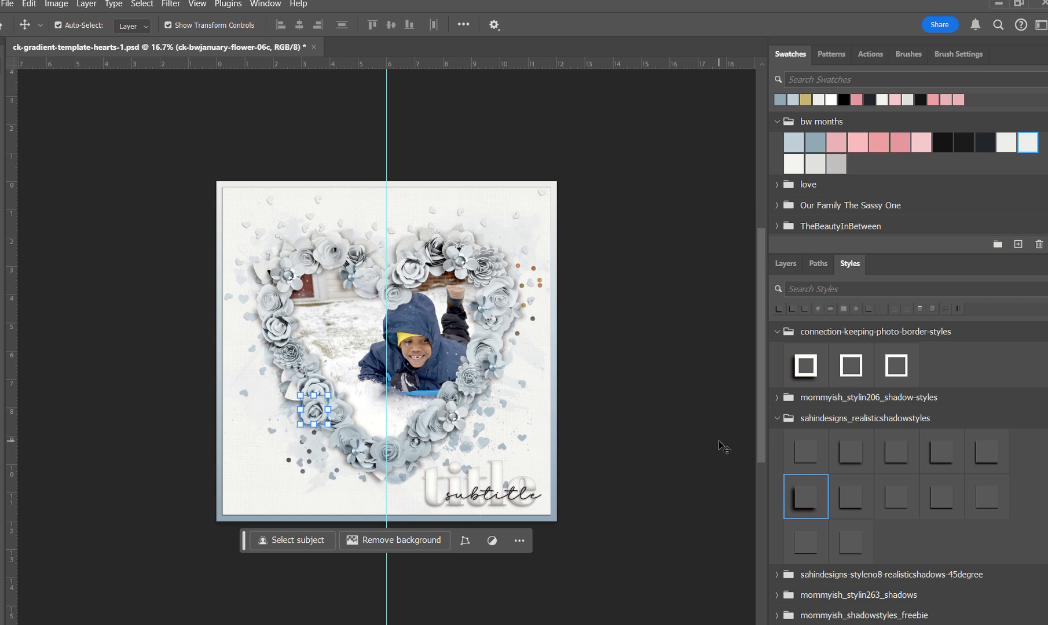
Duplicate ck-bwjanuary-flower-06c, move the copy near the heart's top center dip and adjust its transform
drag(317, 414, 386, 281)
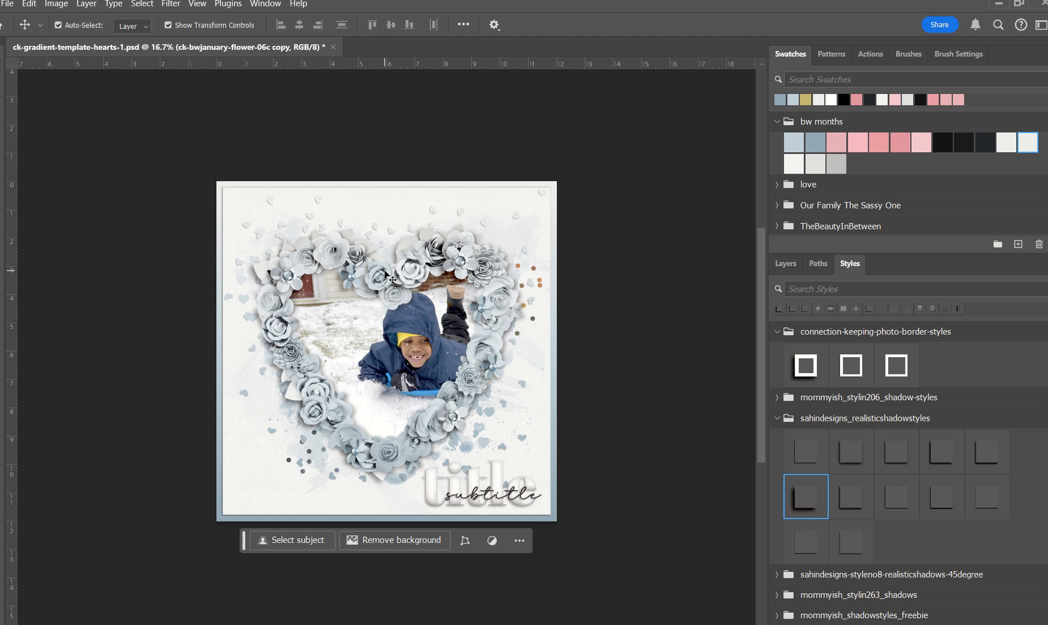
key(ctrl+t)
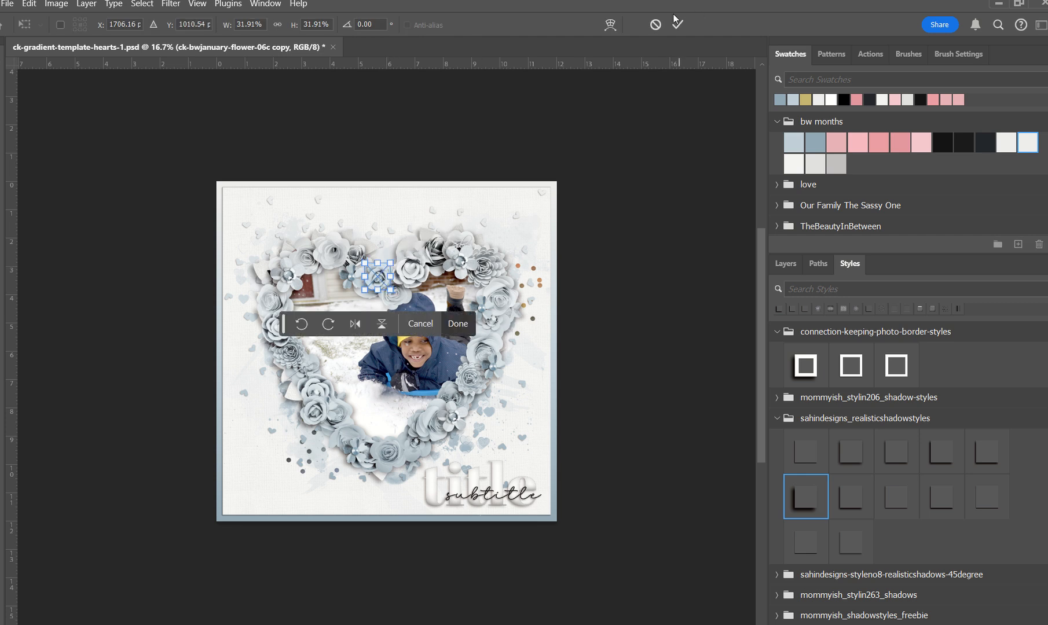
click(676, 22)
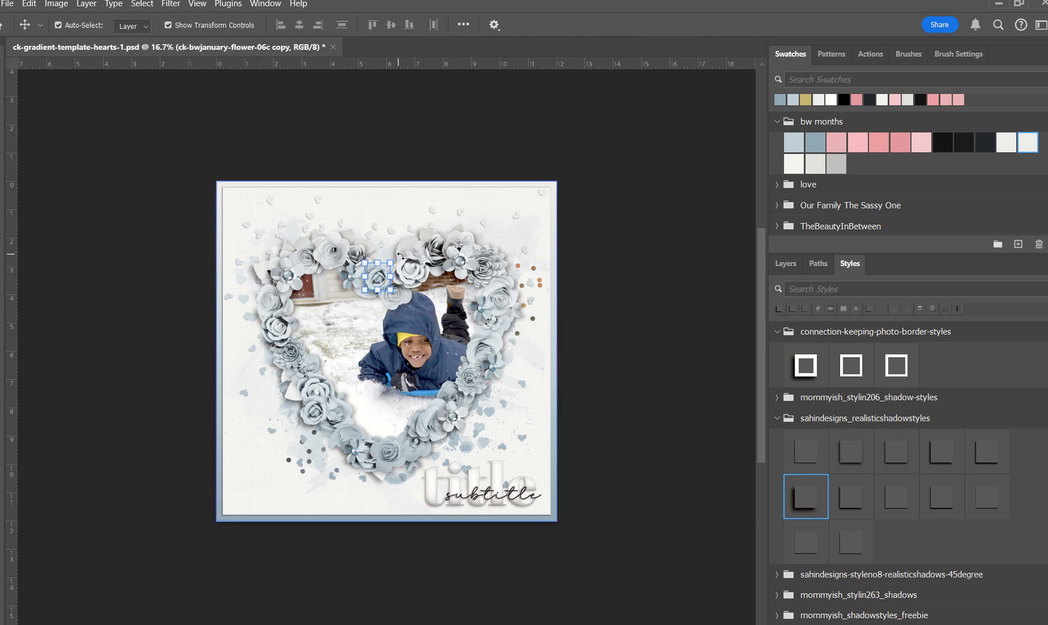
drag(400, 255, 405, 275)
click(677, 25)
click(514, 216)
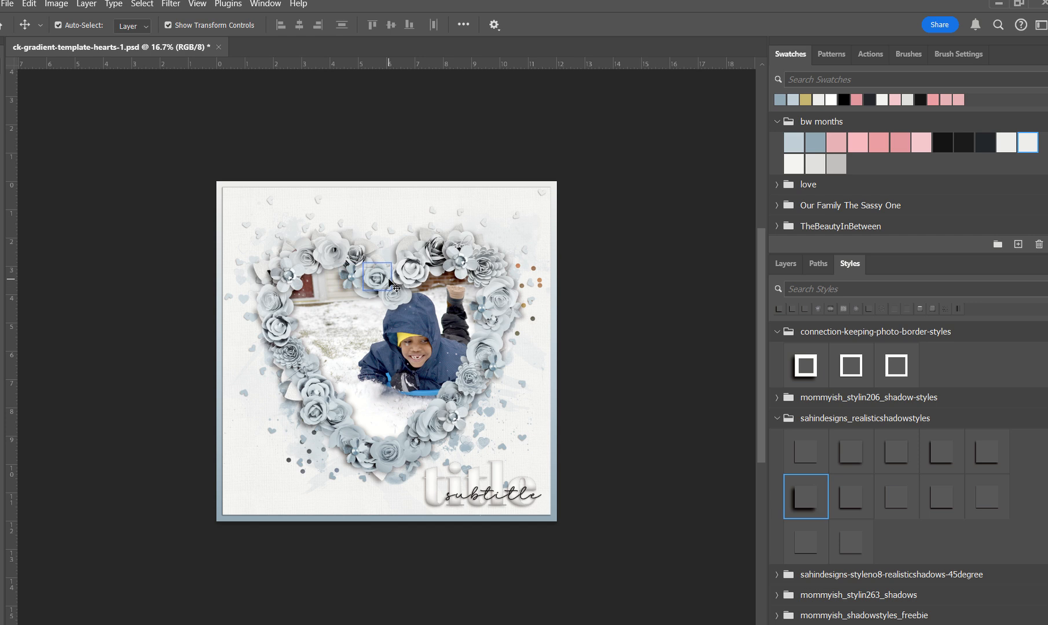
Duplicate the top center ck-bwjanuary-flower-06c onto the heart's lower right, at 30% scale and 75.45° rotation
click(380, 282)
drag(380, 282, 433, 444)
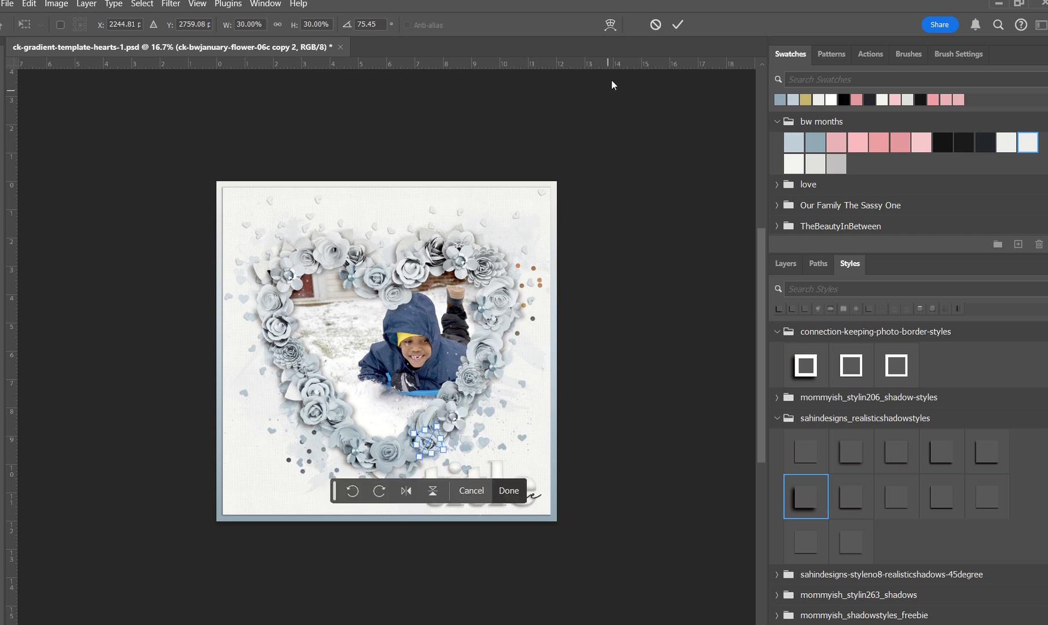
click(677, 24)
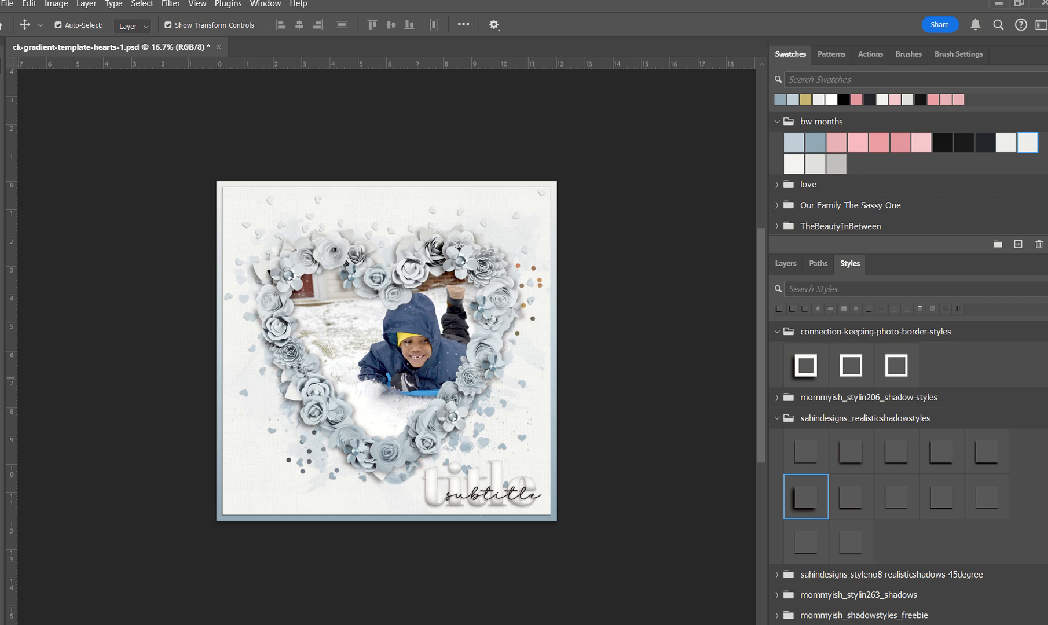
Place ck-bwjanuary-flower-02 on the heart's left side above the lower roses and apply the realistic drop shadow style
drag(1047, 351, 309, 372)
click(678, 25)
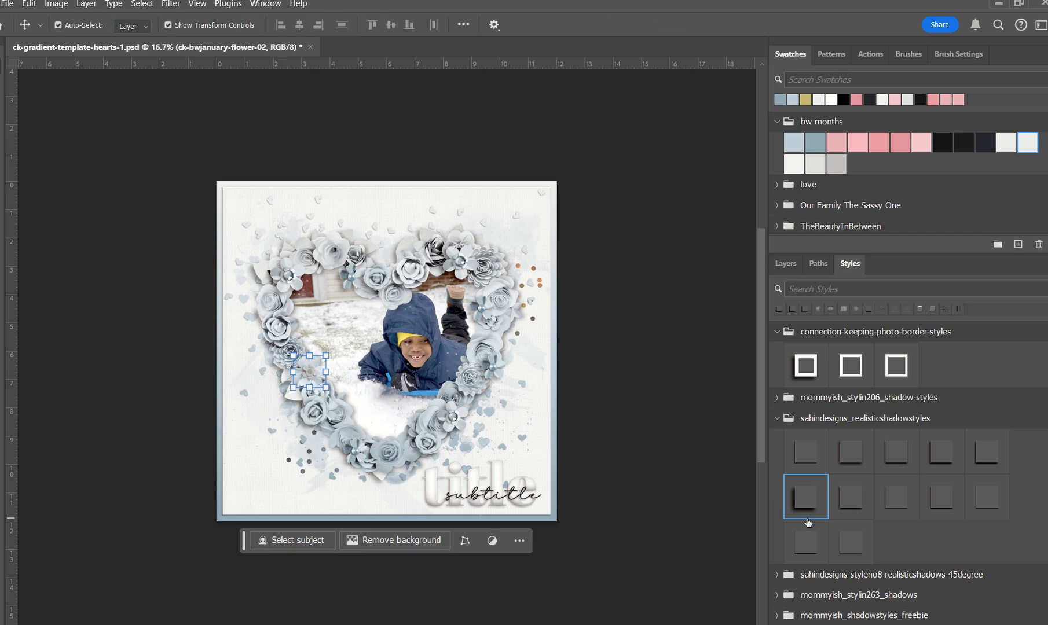
click(678, 417)
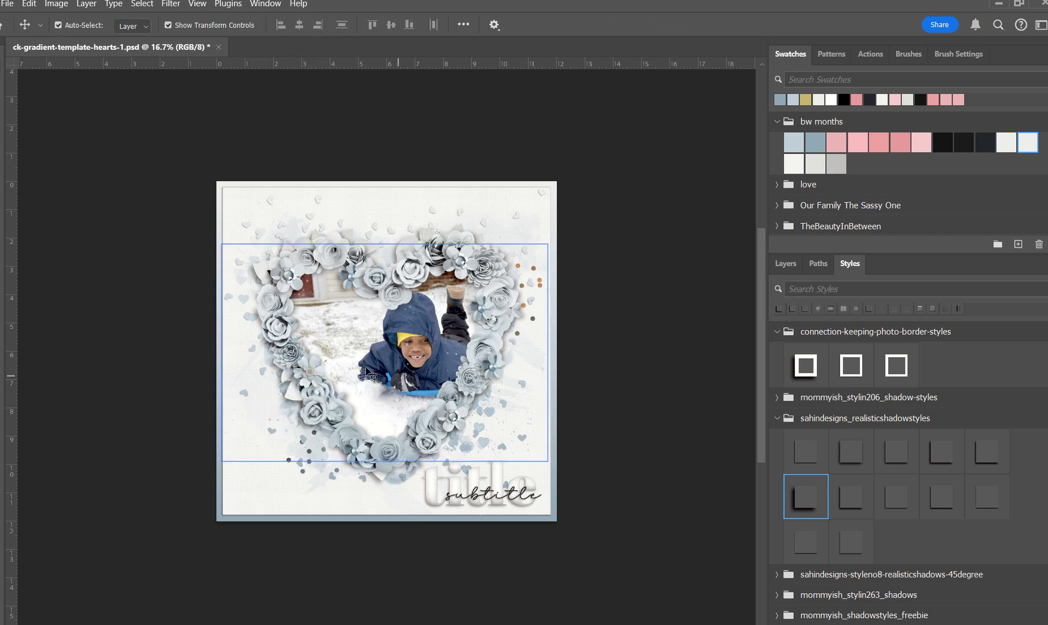
Check which leaves belong to the template's foliage layer by toggling that layer's visibility
click(296, 397)
click(785, 264)
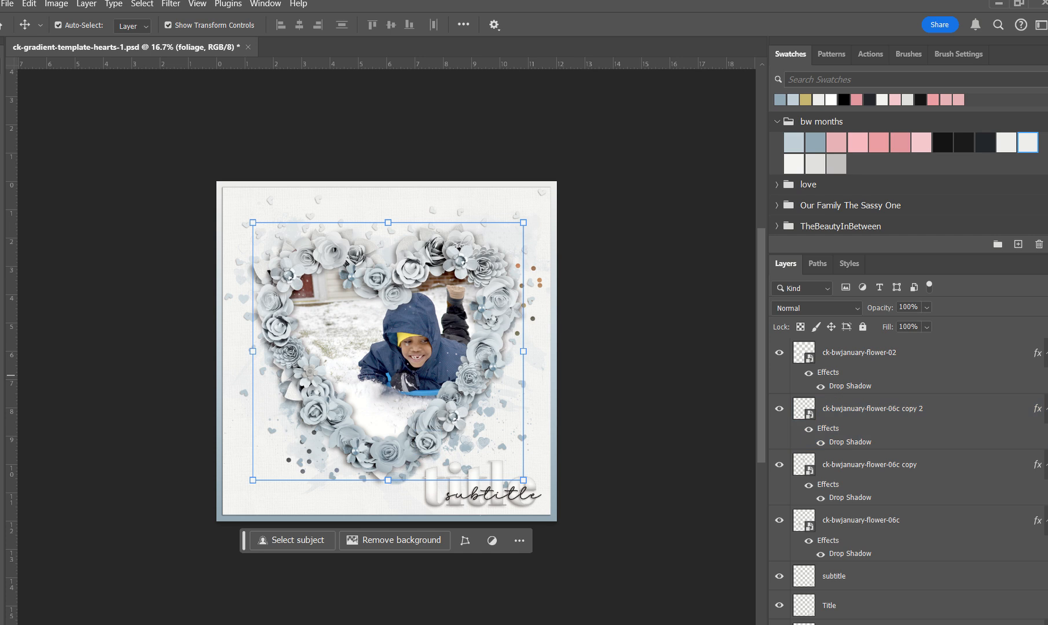
scroll(903, 463, down, 5)
scroll(779, 550, down, 8)
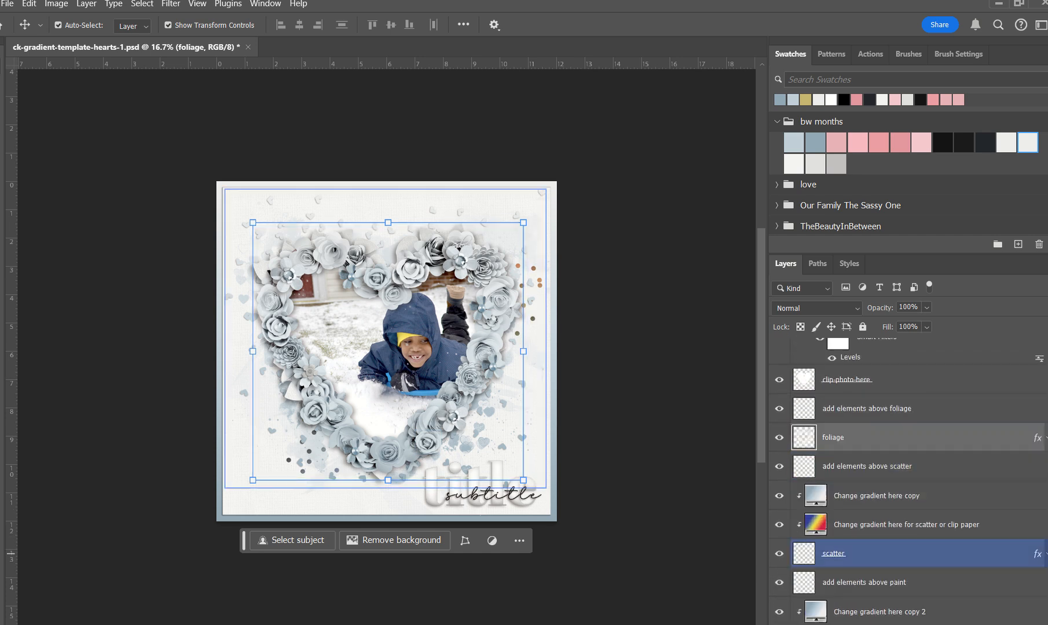
click(778, 438)
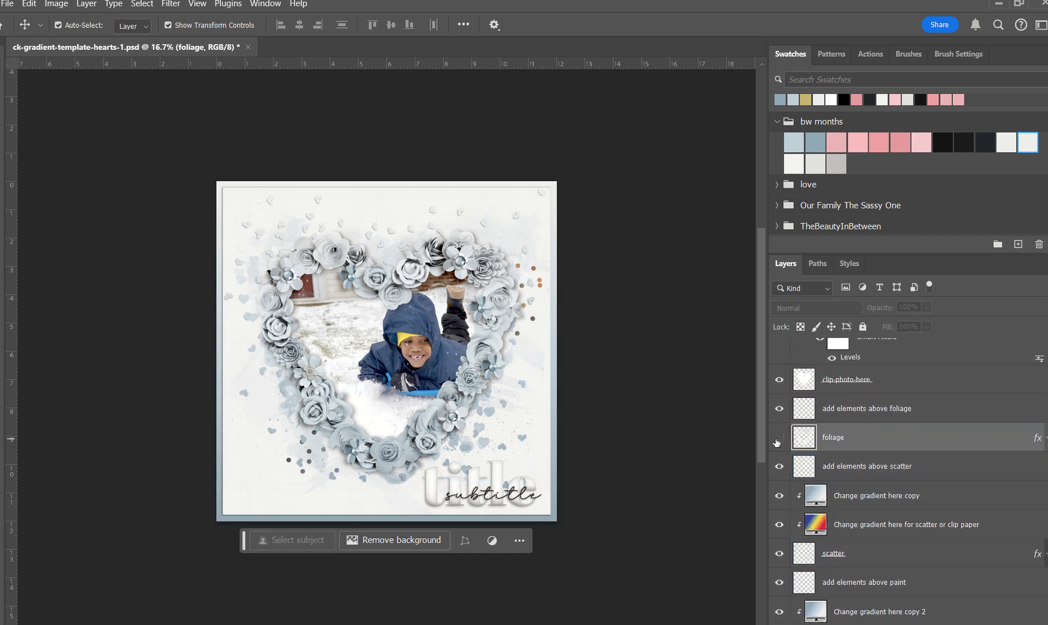
click(779, 438)
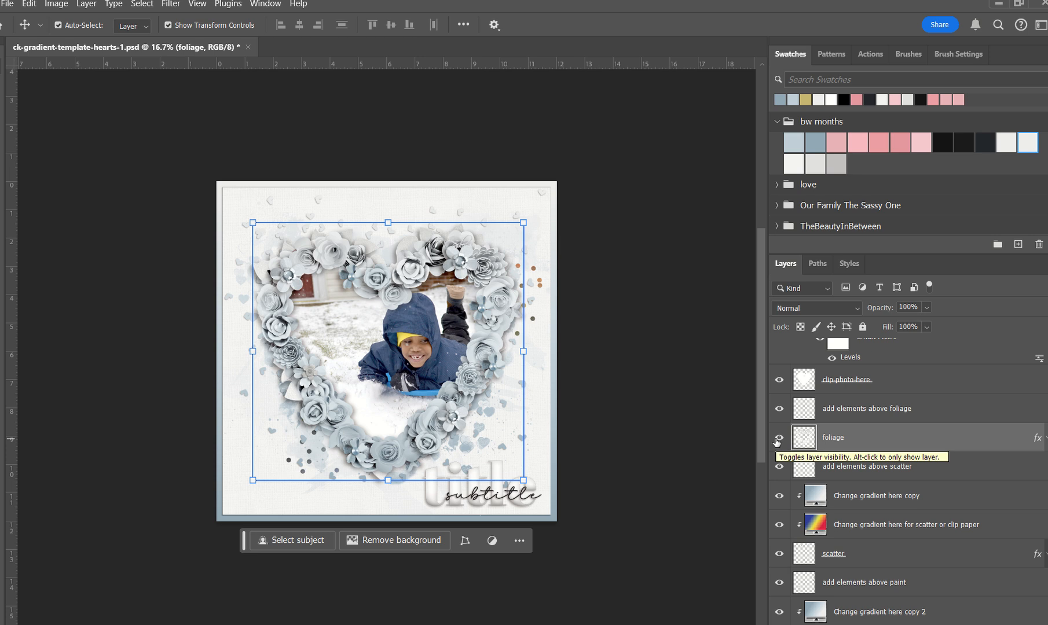
Place ck-bwjanuary-foliage-04 above the scatter on the heart's lower left at 45.65% scale and -144.52° rotation, with a realistic drop shadow style
click(885, 478)
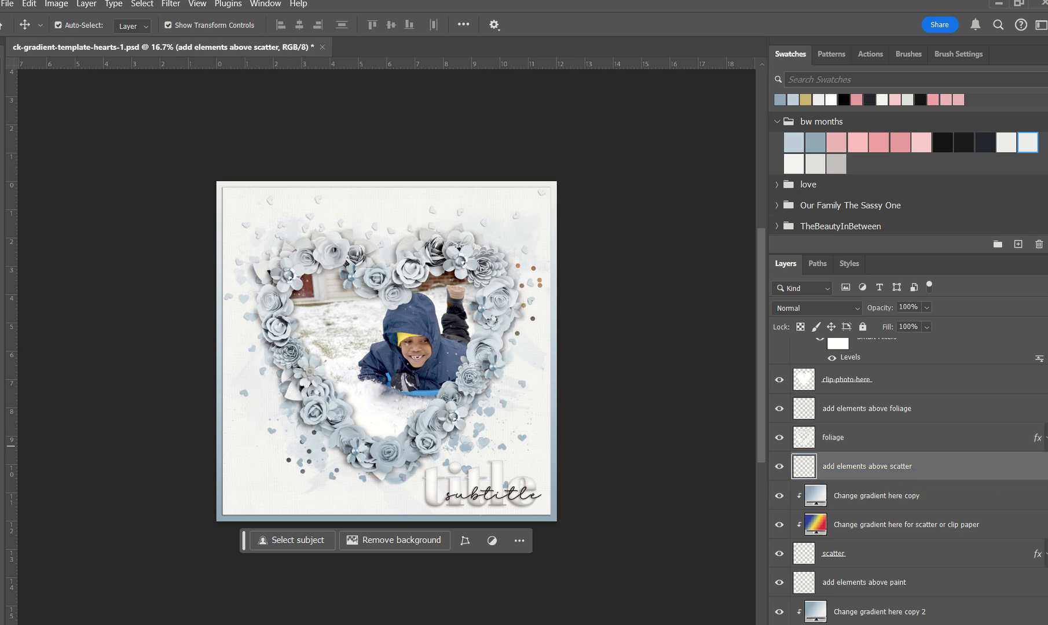
drag(565, 366, 424, 349)
drag(470, 254, 378, 359)
drag(383, 354, 323, 416)
click(677, 24)
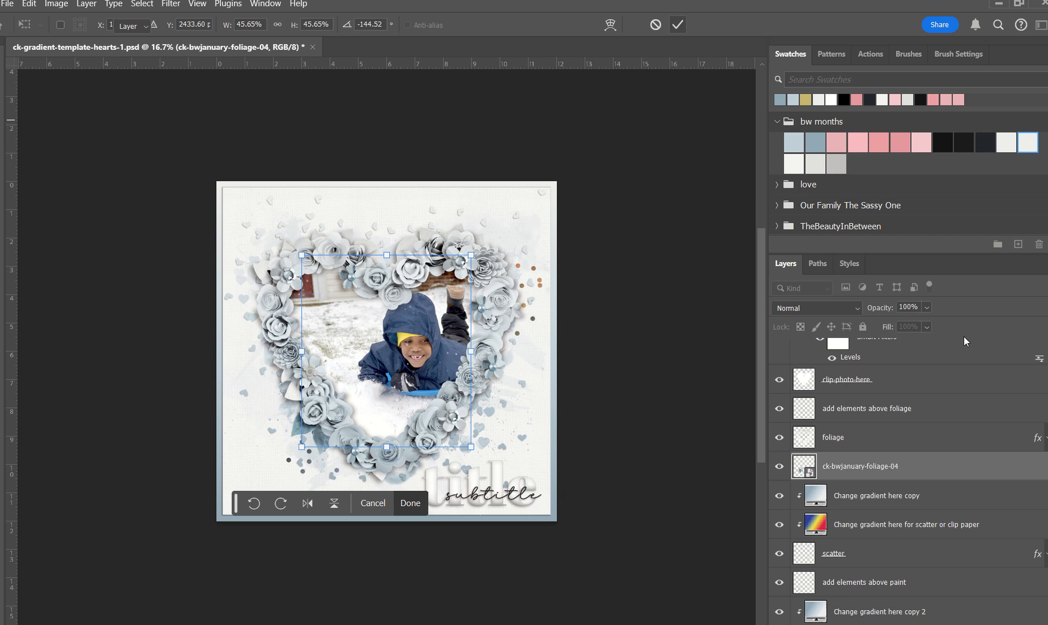
click(849, 263)
click(797, 507)
click(690, 446)
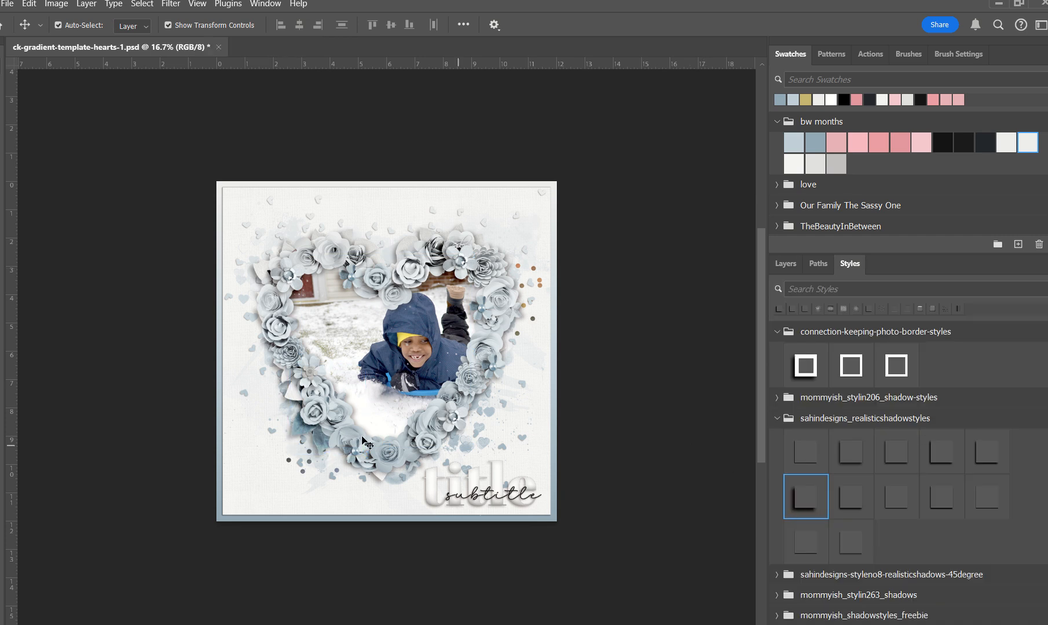
Duplicate ck-bwjanuary-foliage-04 onto the heart's upper right at 31.58° rotation and copy that duplicate to the upper left
click(321, 435)
drag(322, 435, 476, 285)
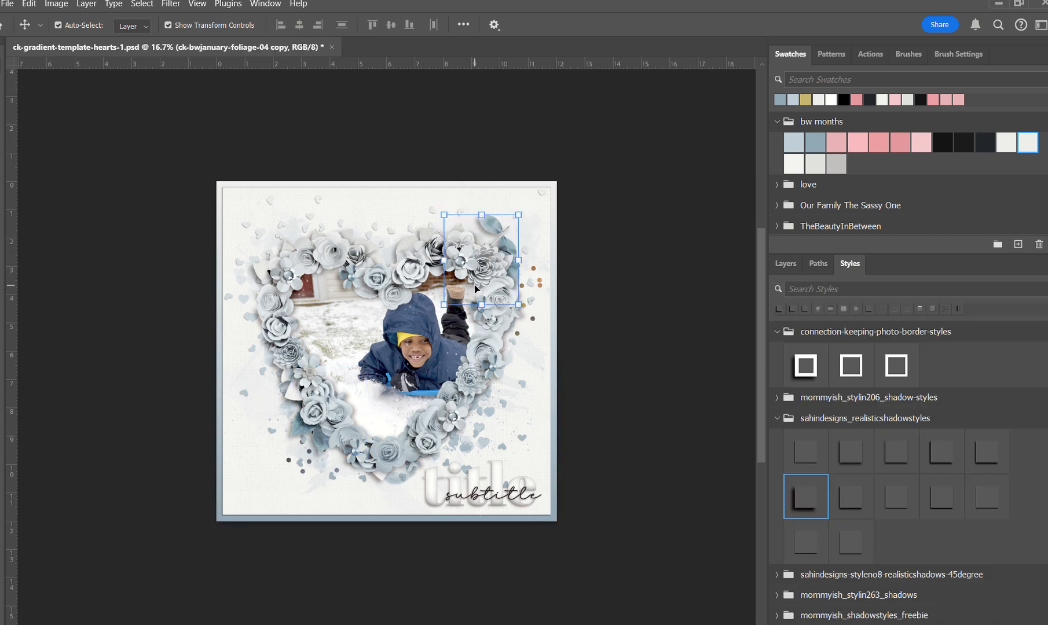
drag(525, 204, 455, 316)
drag(512, 243, 506, 246)
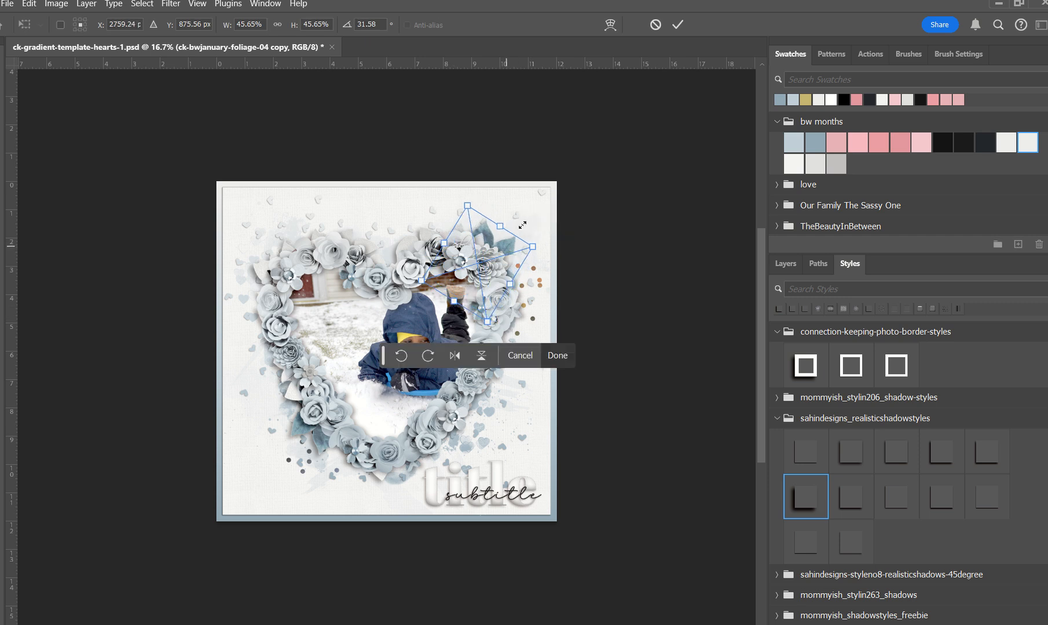
click(678, 26)
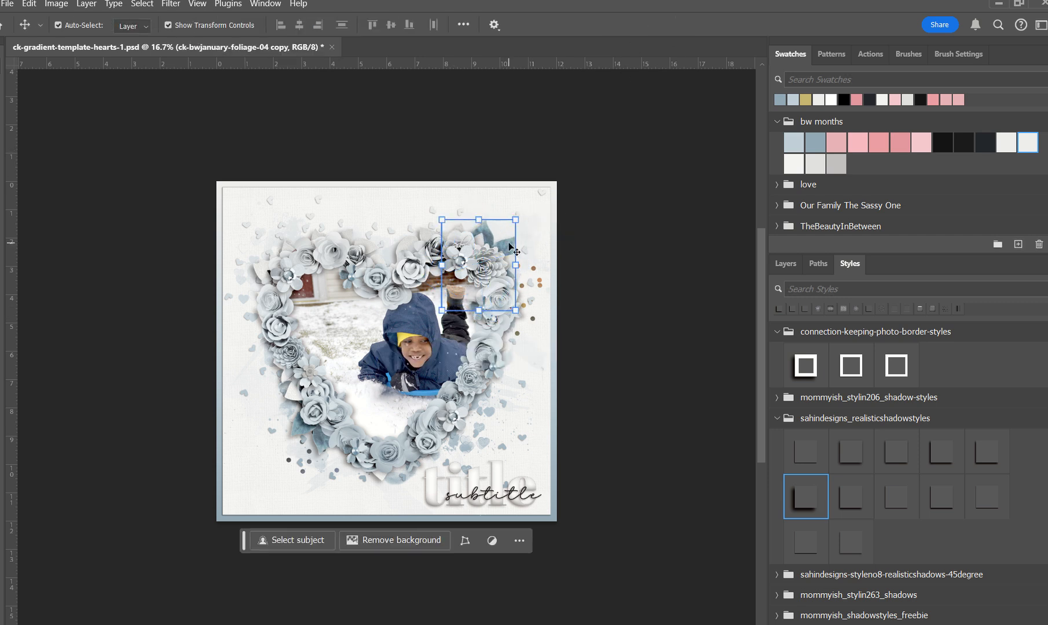
drag(512, 250, 341, 243)
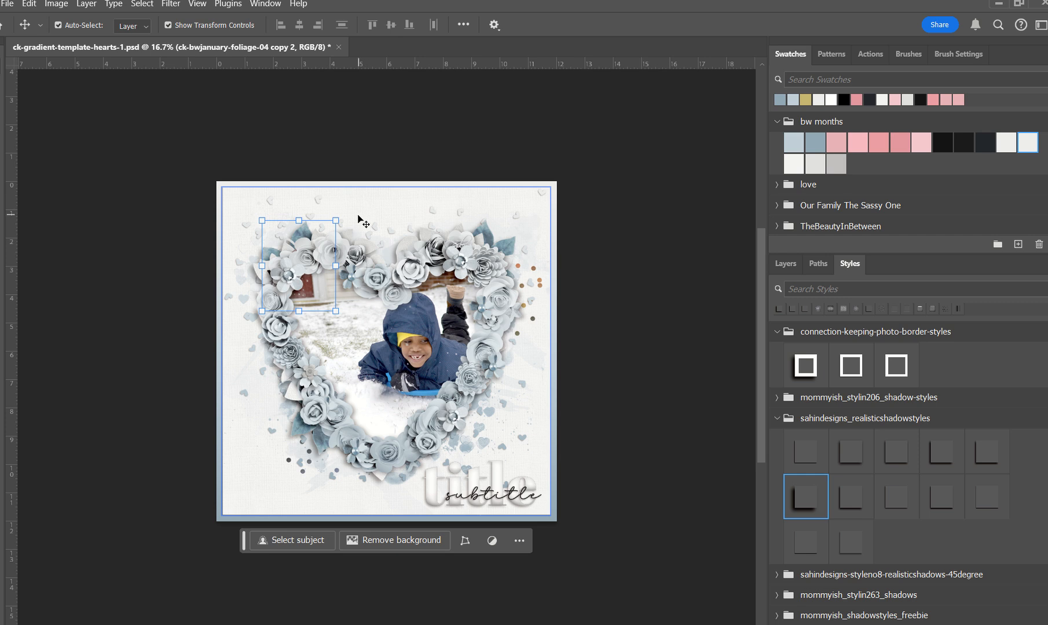
click(627, 231)
Place ck-bwjanuary-foliage-02 behind the heart's upper left roses at 74.79% scale and -26.22° rotation, with the realistic drop shadow style
click(299, 231)
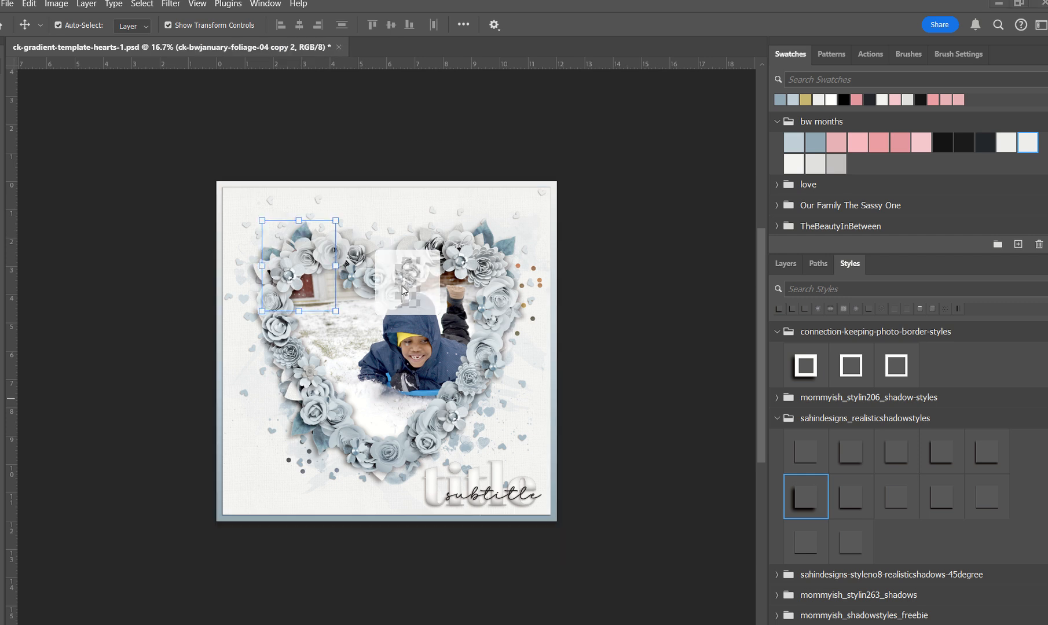
click(455, 316)
drag(416, 298, 386, 319)
drag(377, 368, 293, 250)
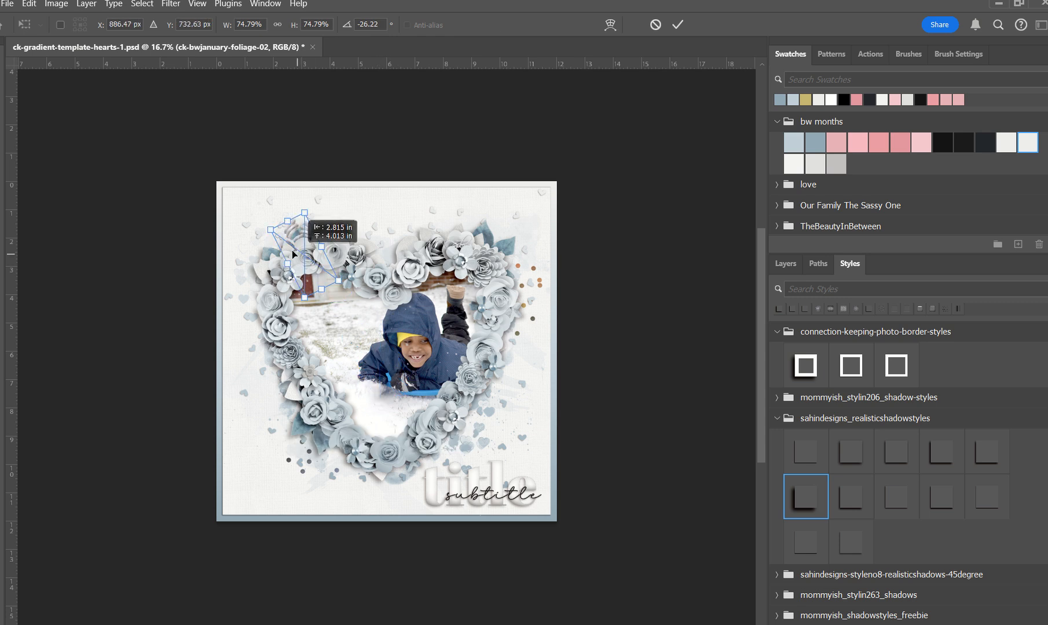
click(677, 24)
click(808, 503)
click(664, 330)
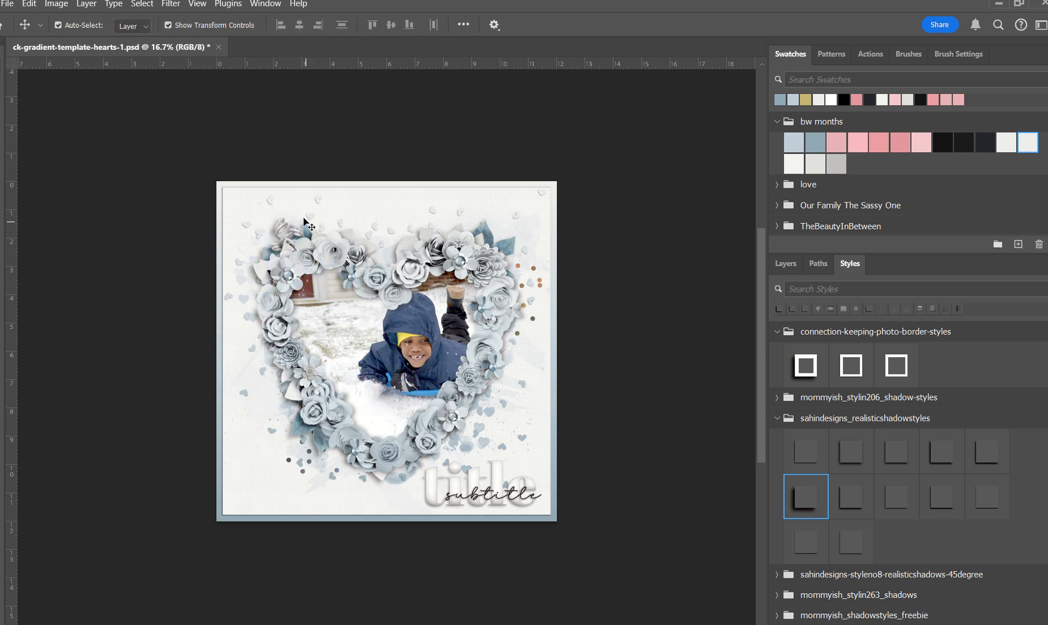
Duplicate ck-bwjanuary-foliage-02 onto the heart's lower right and rotate the copy to 78.49°
click(297, 231)
drag(298, 231, 475, 422)
key(ctrl+t)
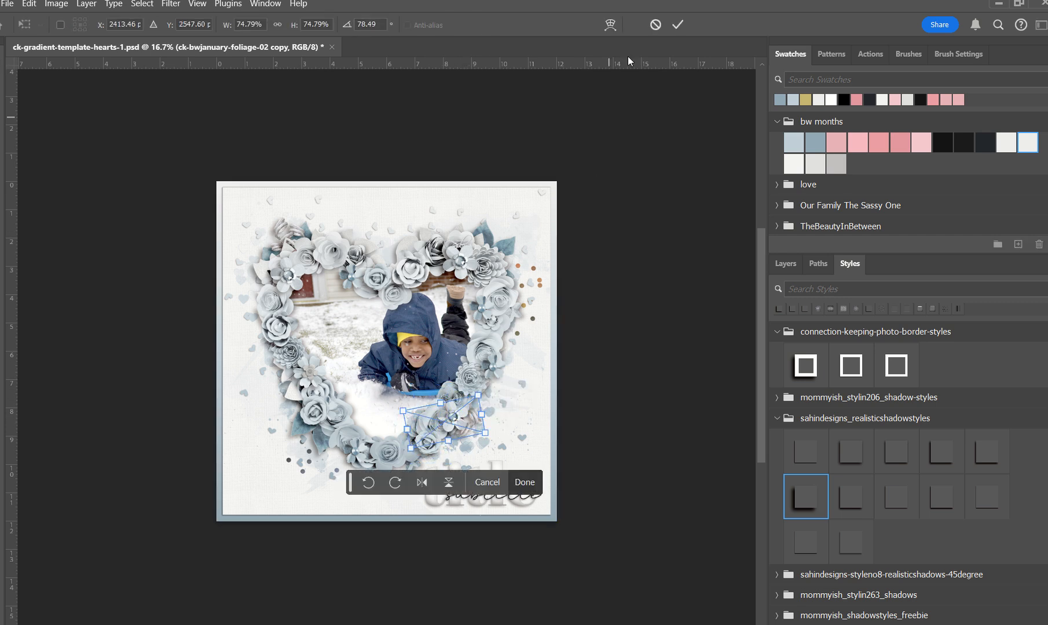
click(676, 27)
click(616, 341)
Try the ck-bwjanuary-pp-05 pattern paper unclipped above the paper layer and delete it
click(546, 312)
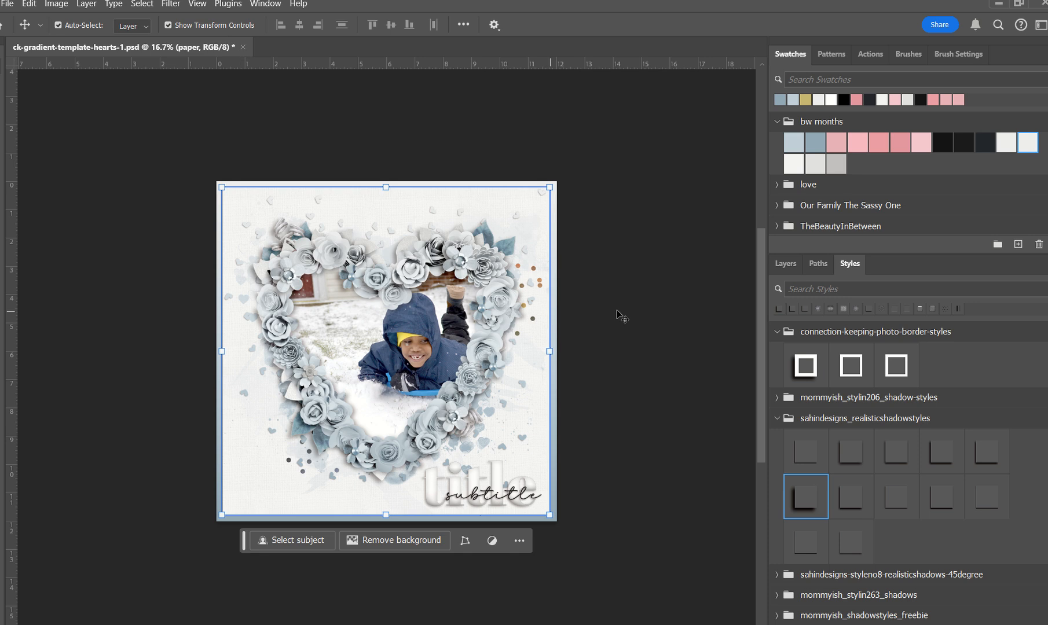
key(alt+Tab)
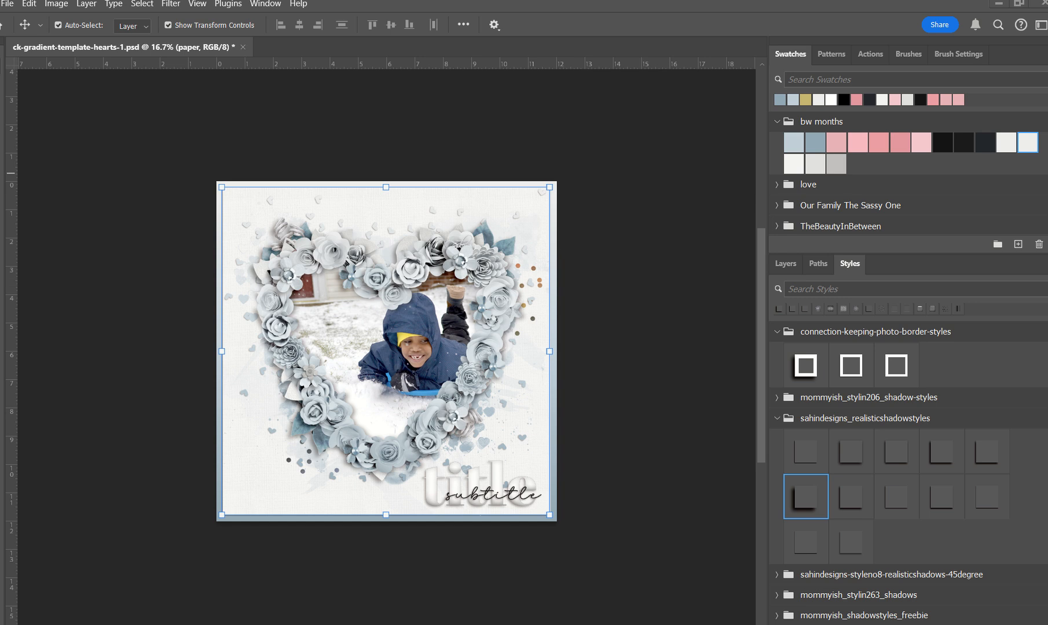
drag(585, 375, 570, 377)
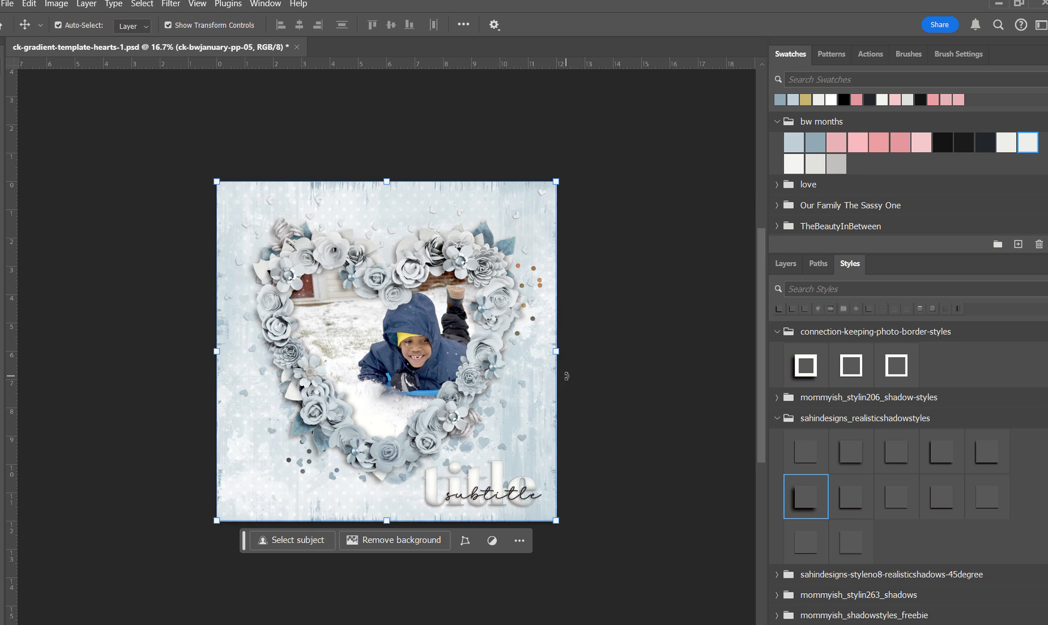
click(786, 264)
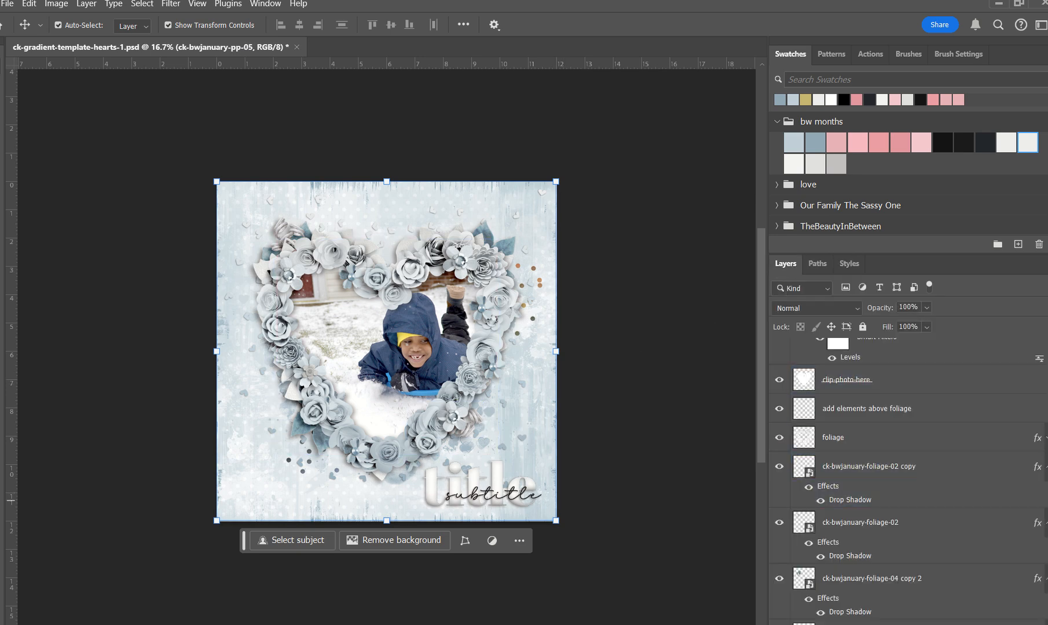
scroll(903, 463, down, 5)
scroll(920, 507, down, 3)
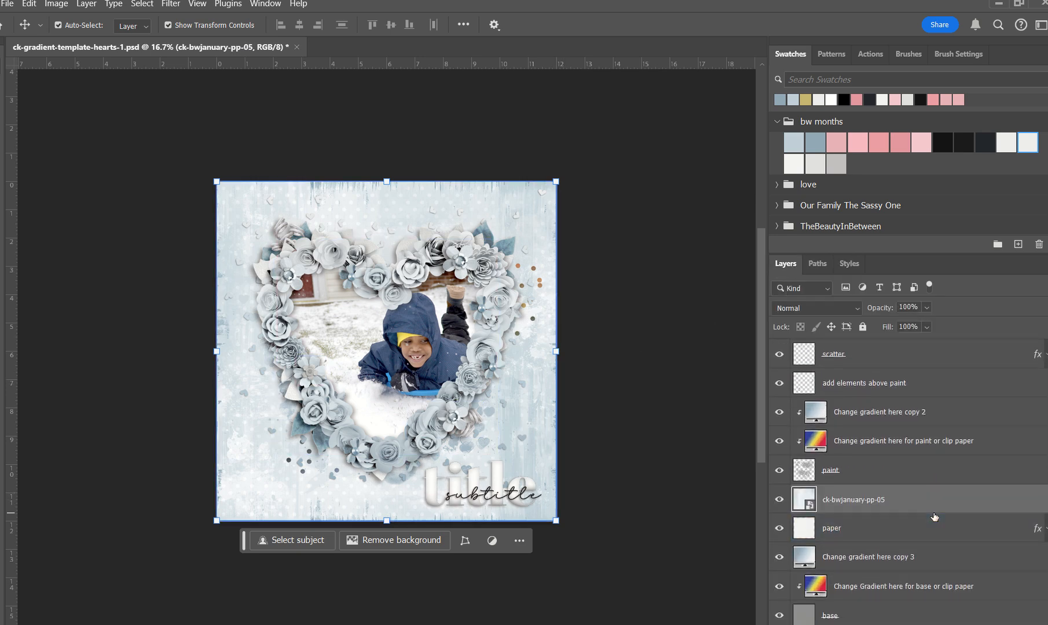
key(Delete)
click(644, 318)
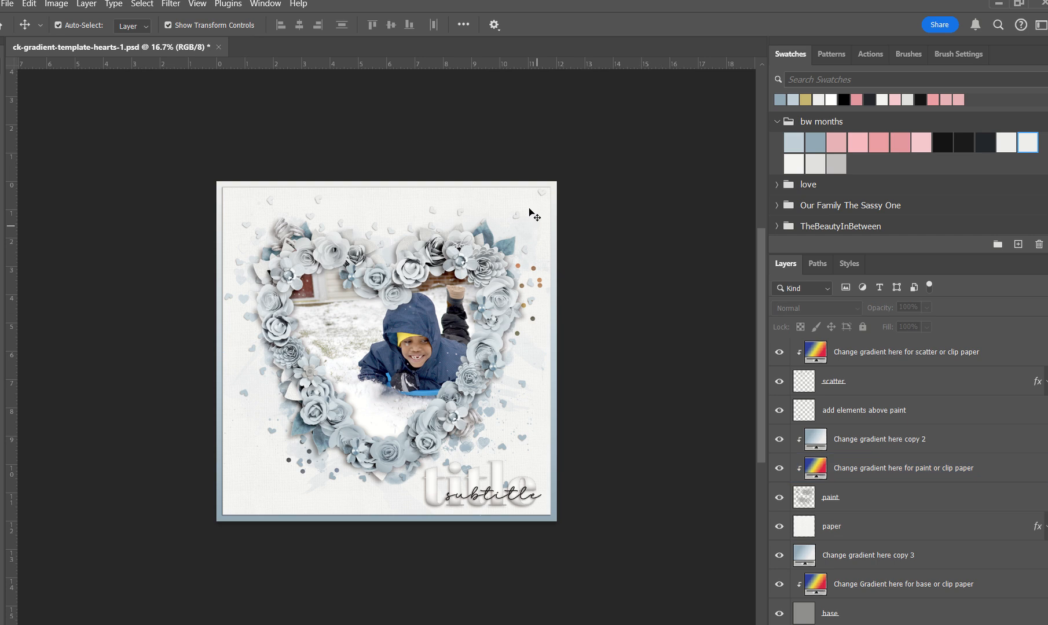
Place the ck-bwjanuary-pp-05 pattern paper above the paper layer and clip it to that layer
click(527, 204)
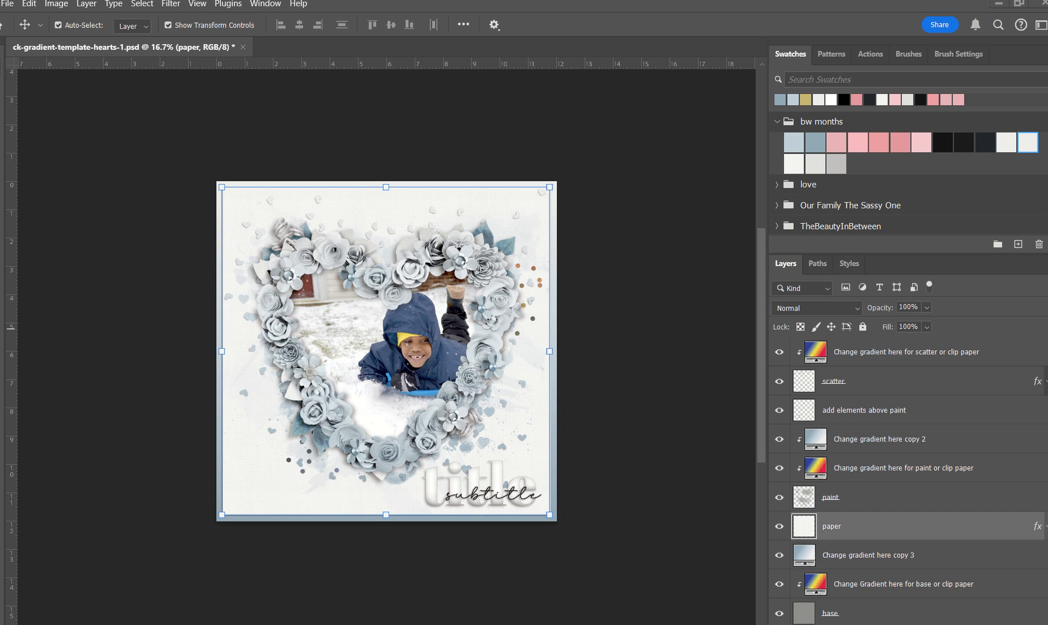
drag(1047, 116, 1047, 26)
drag(1044, 370, 509, 356)
alt+click(918, 539)
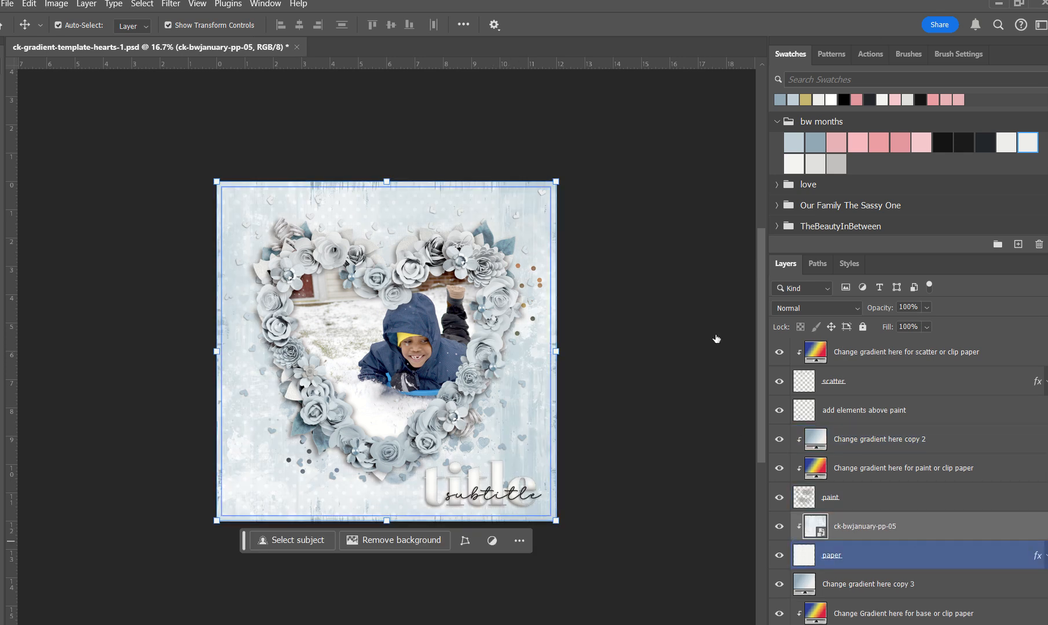
click(683, 290)
Try the ck-bwjanuary-pp-09 pattern paper clipped above ck-bwjanuary-pp-05 and delete it
click(552, 384)
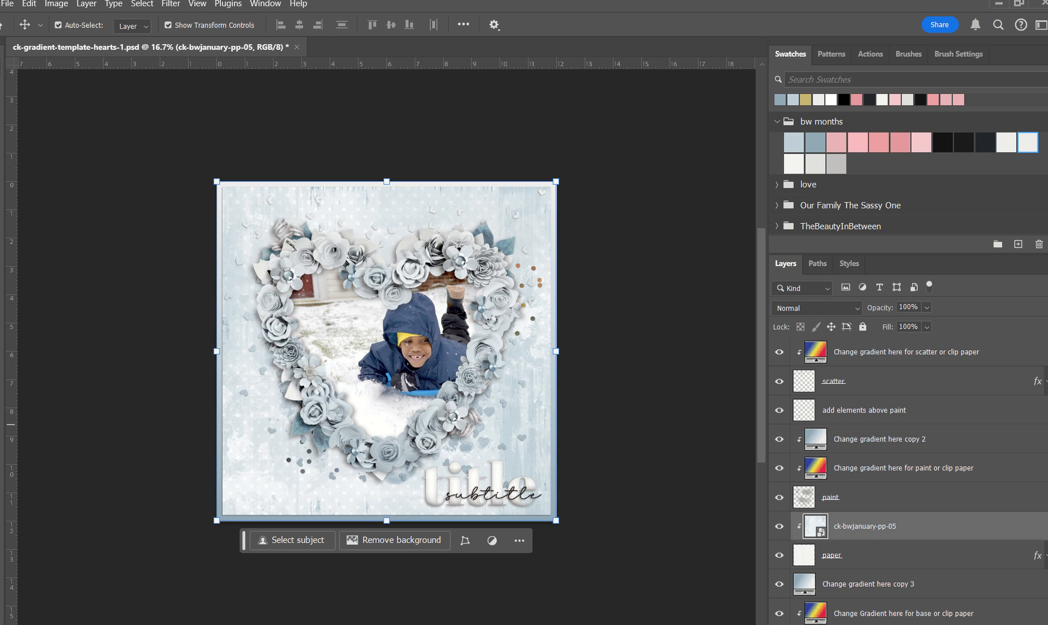
drag(1045, 370, 510, 368)
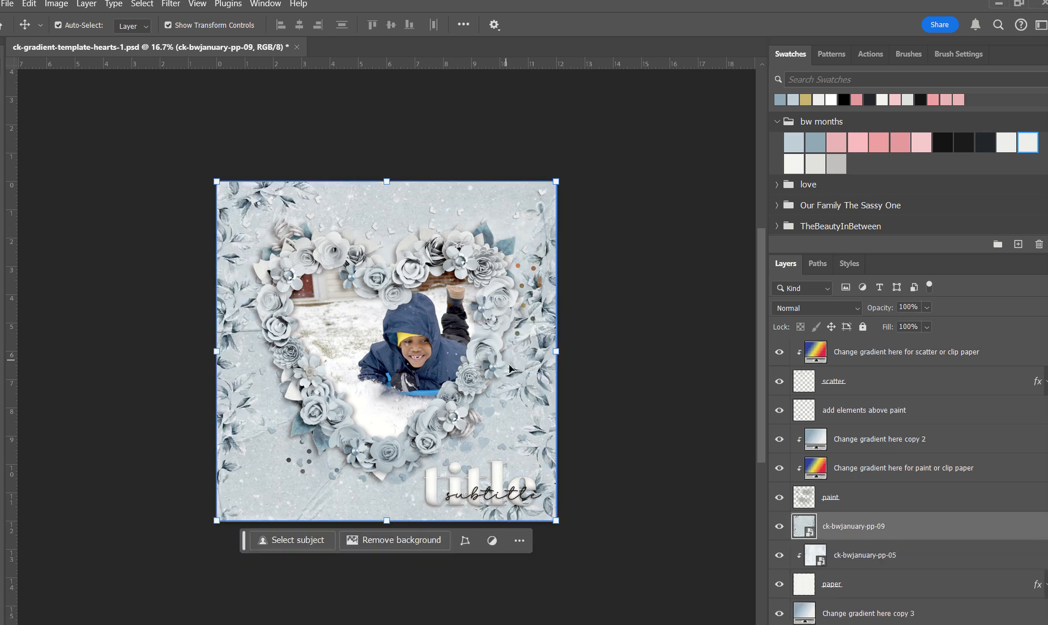
alt+click(920, 539)
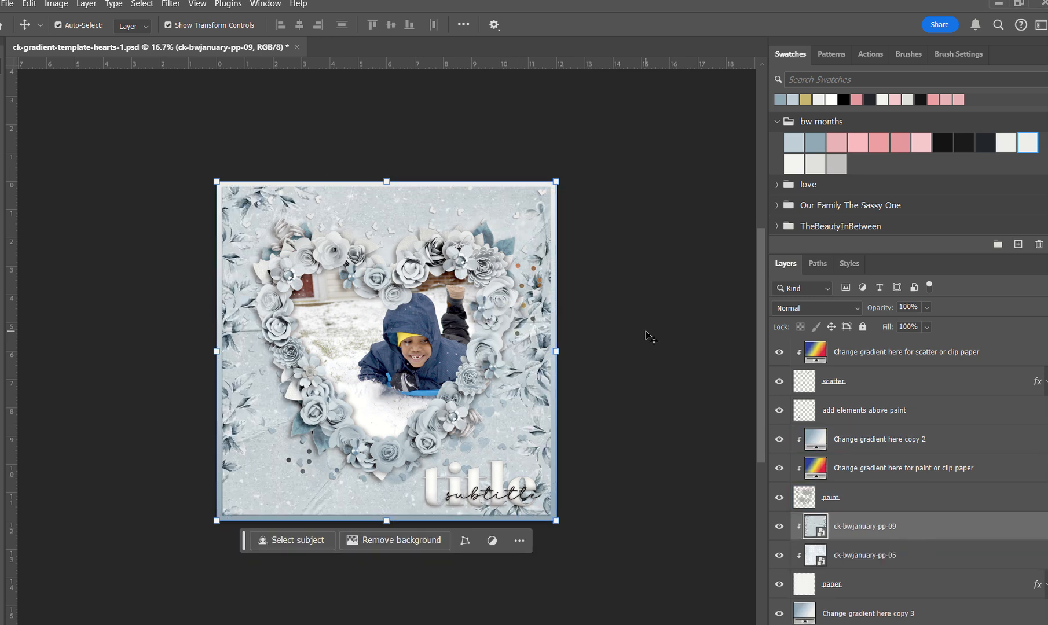
click(528, 364)
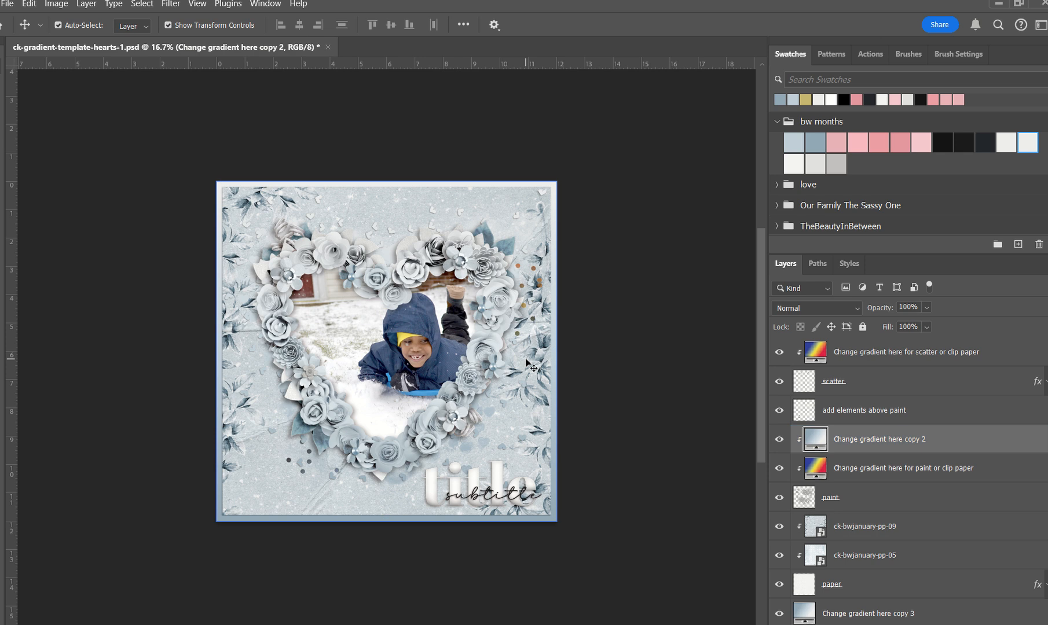
key(Delete)
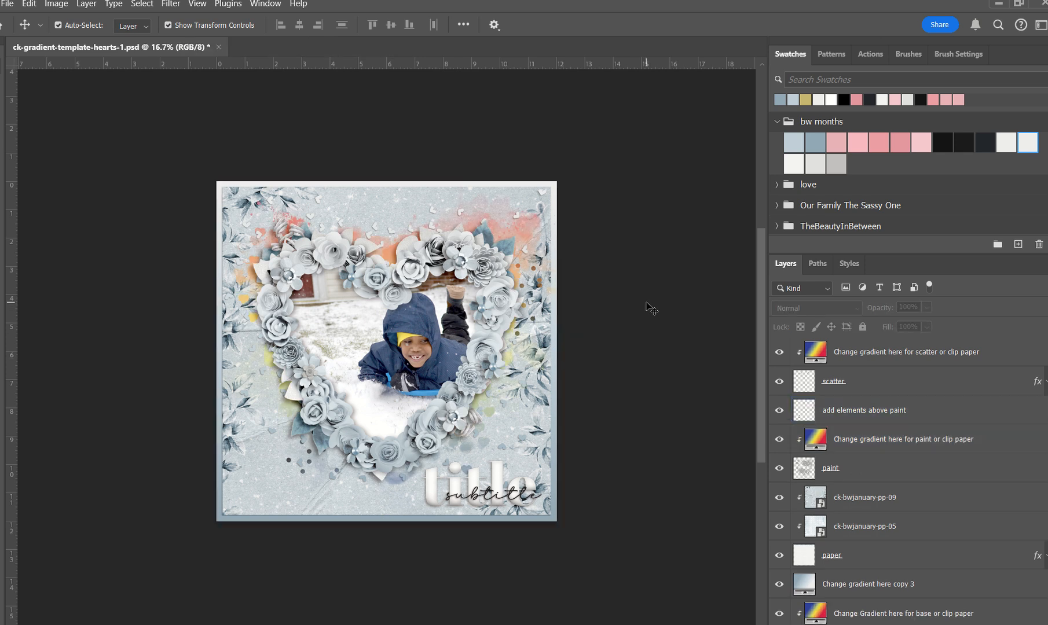
key(ctrl+z)
click(926, 526)
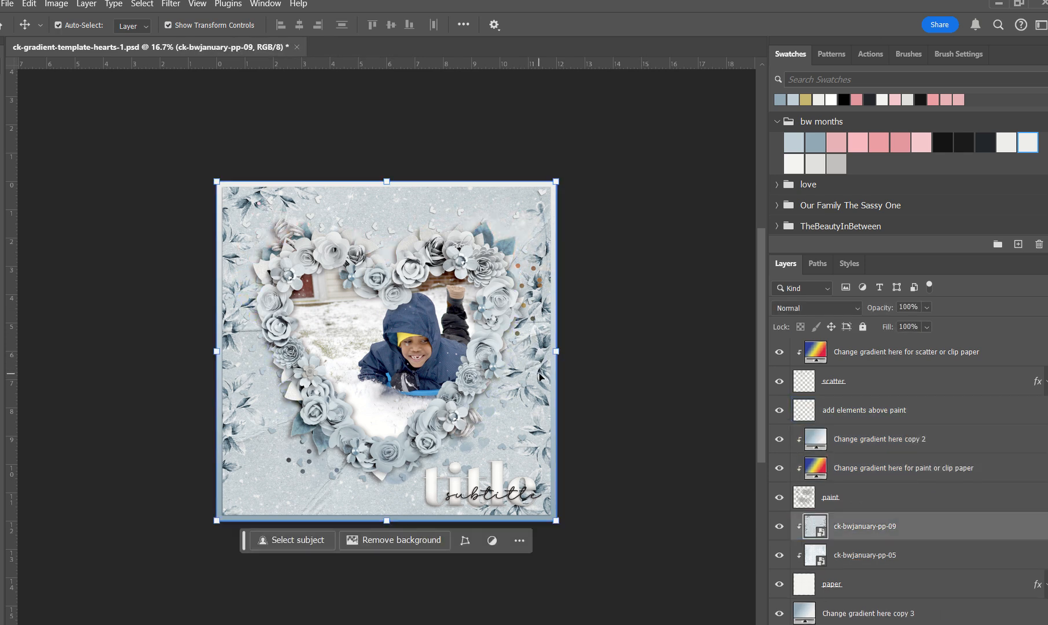
key(Delete)
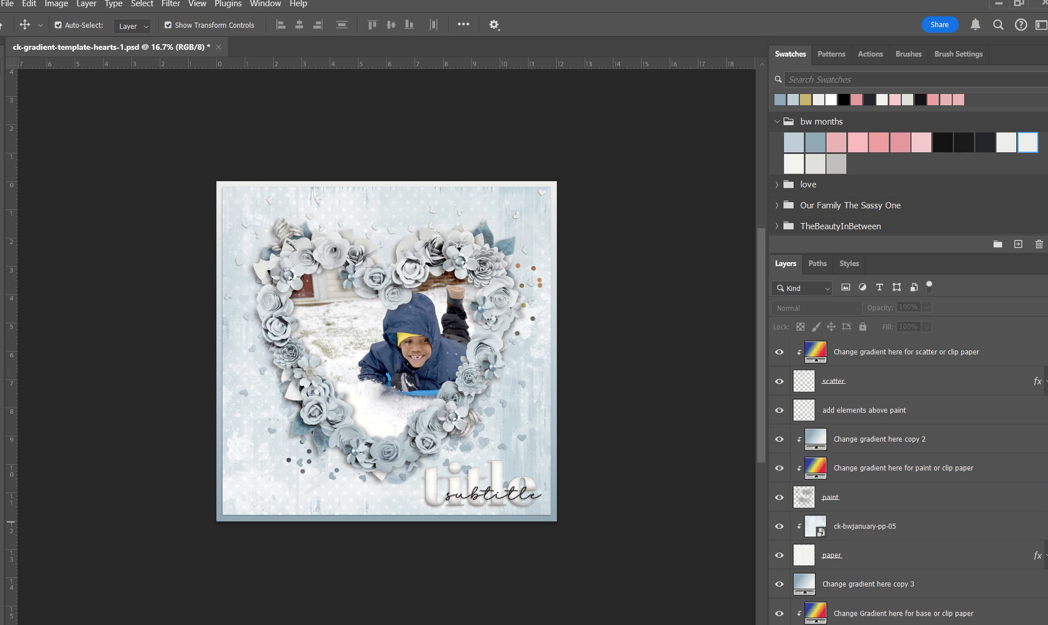
Place the ck-bwjanuary-pp-07 wood paper directly above ck-bwjanuary-pp-05 and clip it to the paper layer
drag(637, 415, 498, 400)
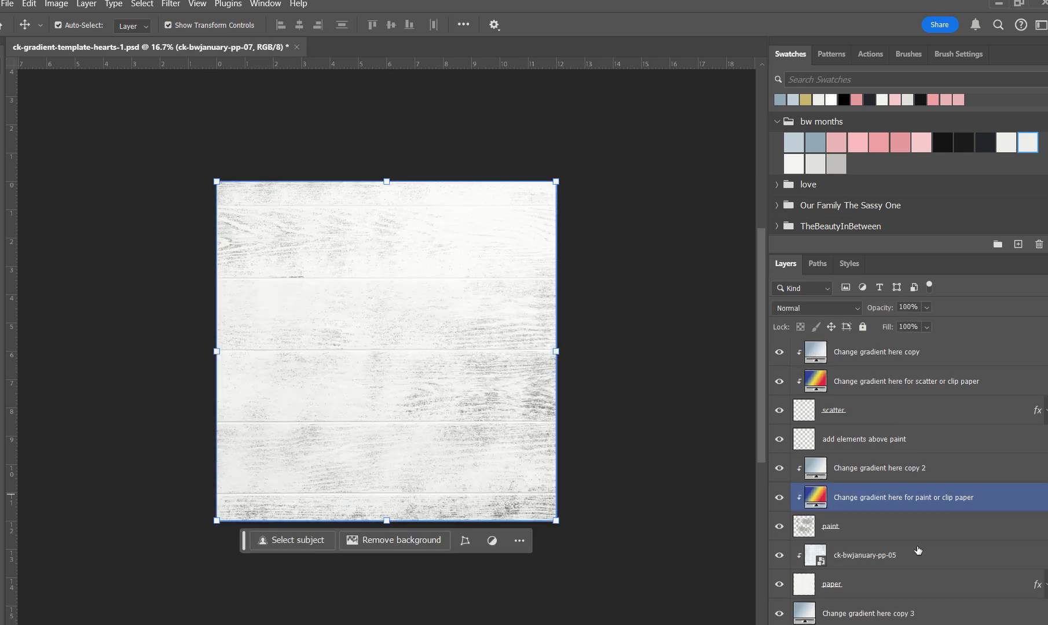
key(Return)
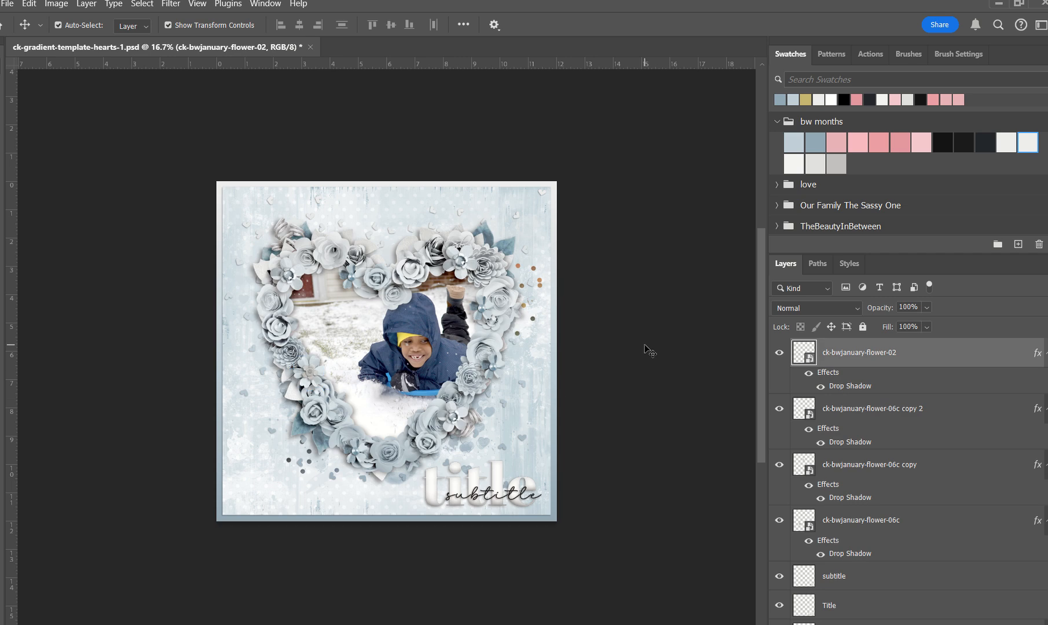
click(544, 400)
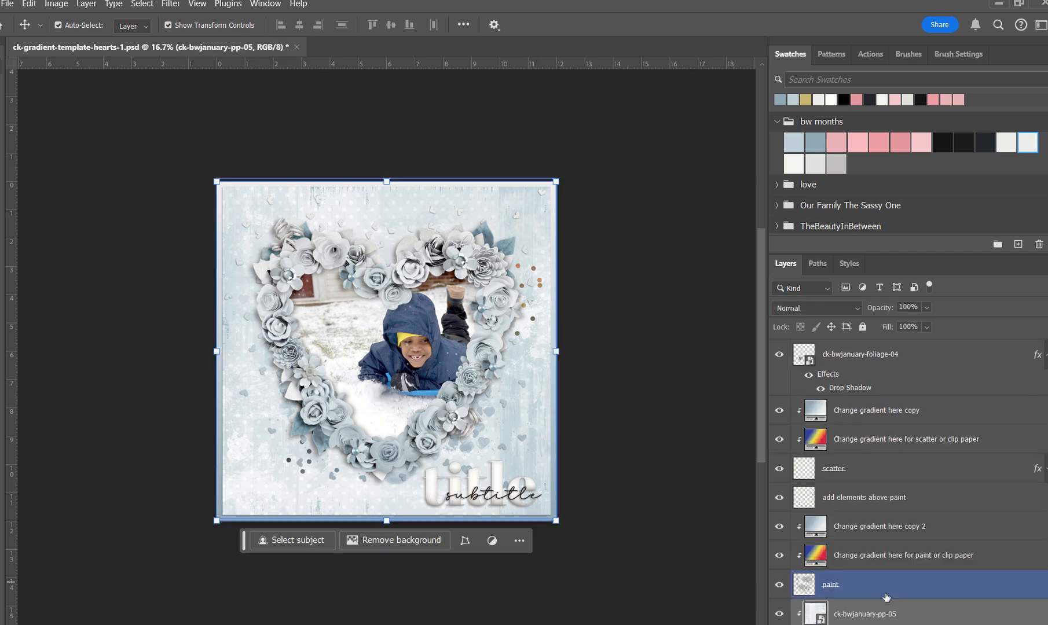
drag(607, 443, 457, 407)
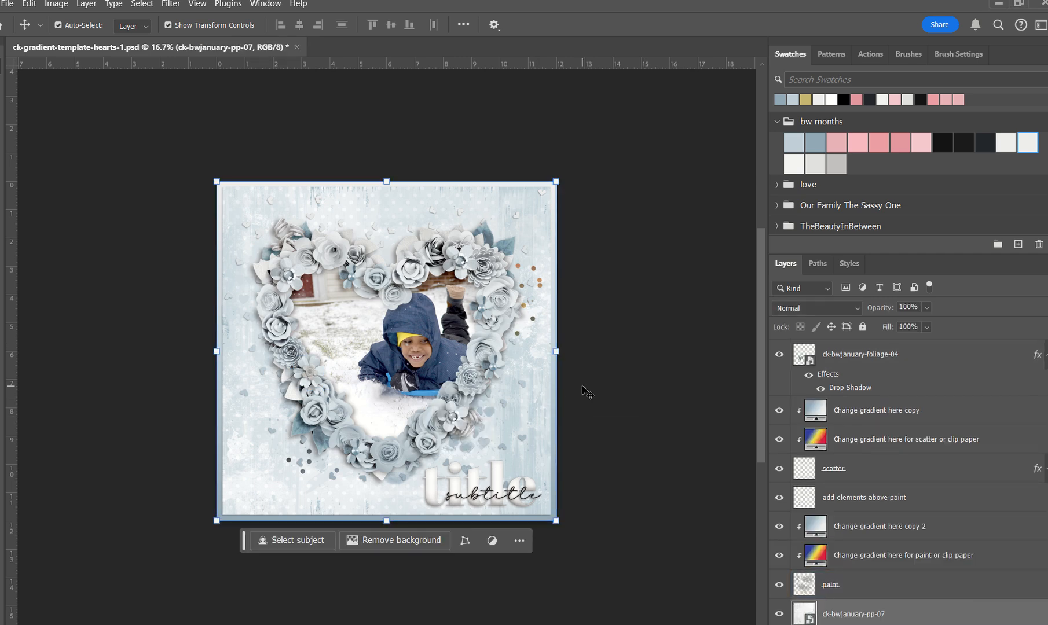
alt+click(906, 571)
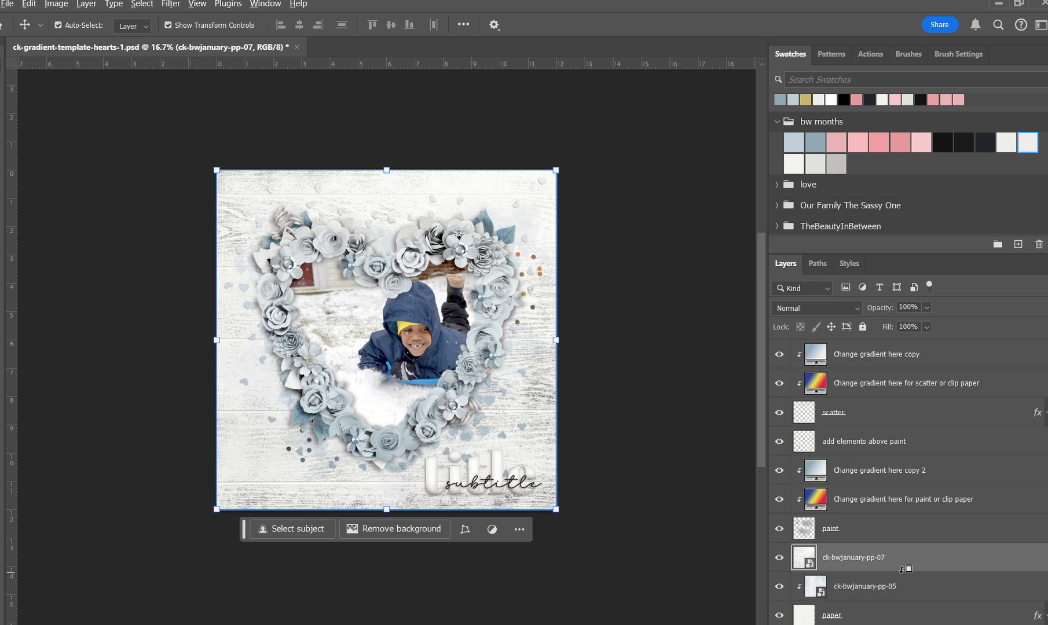
Place the ck-bwjanuary-pp-07b wood paper directly above the Change gradient here copy 3 layer, beneath the paper layer
click(640, 446)
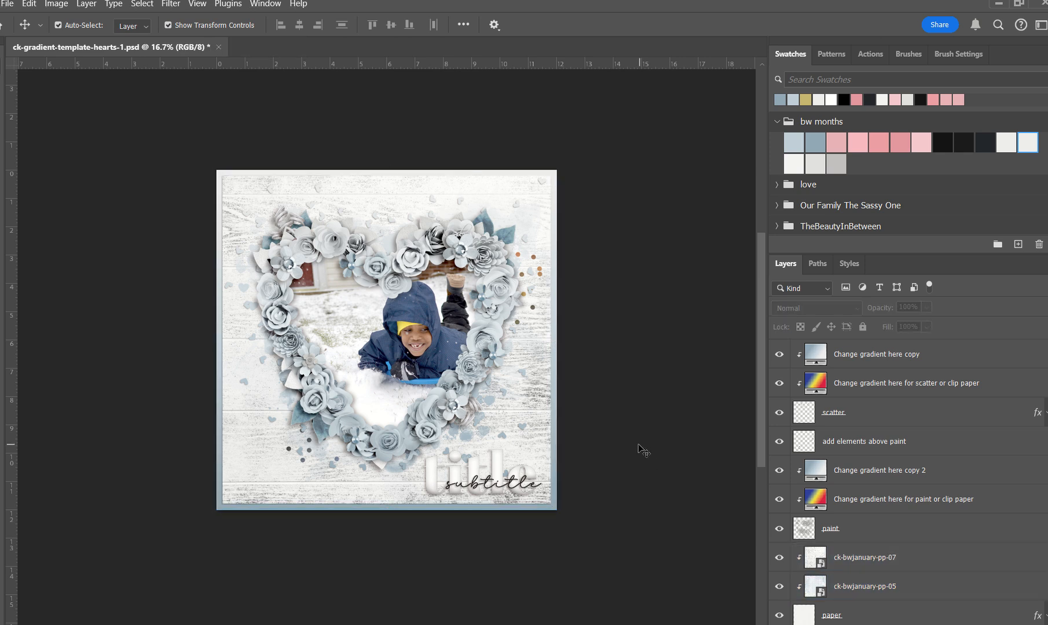
click(554, 446)
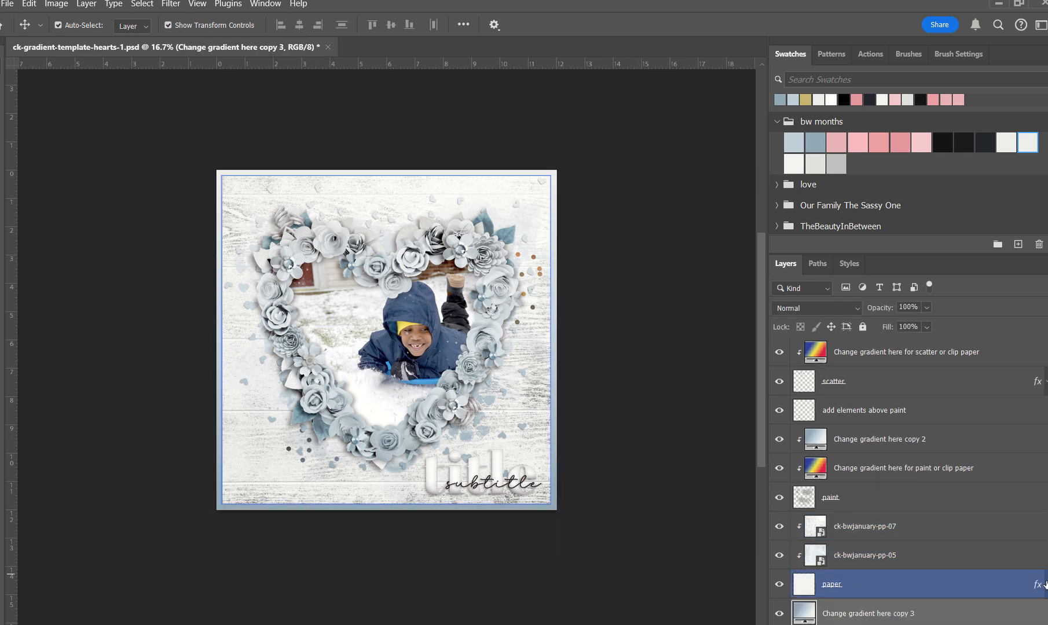
scroll(908, 482, down, 1)
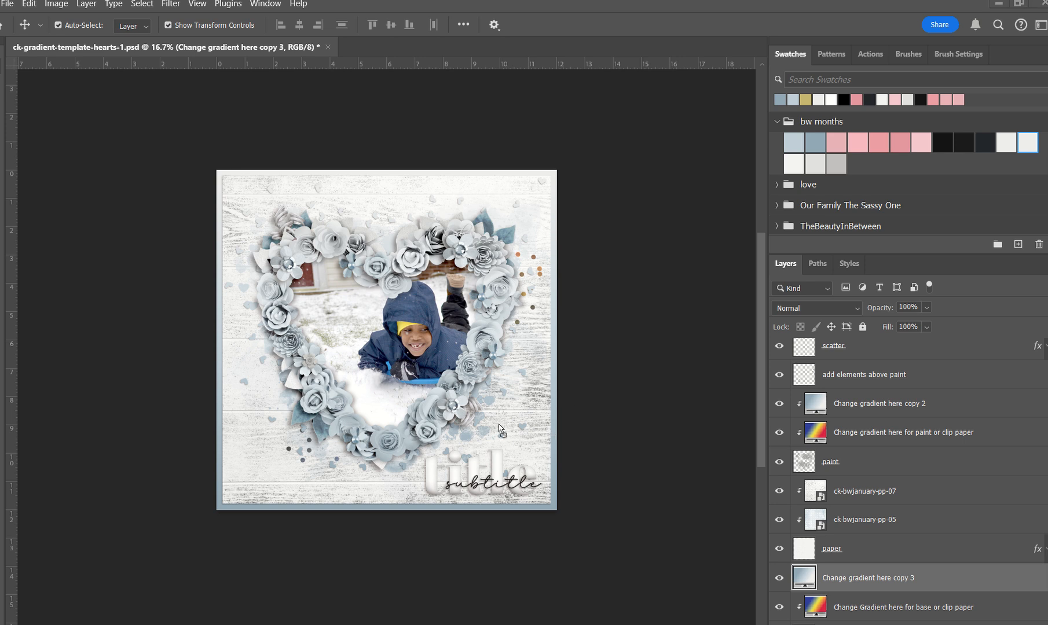
drag(498, 424, 507, 433)
click(697, 408)
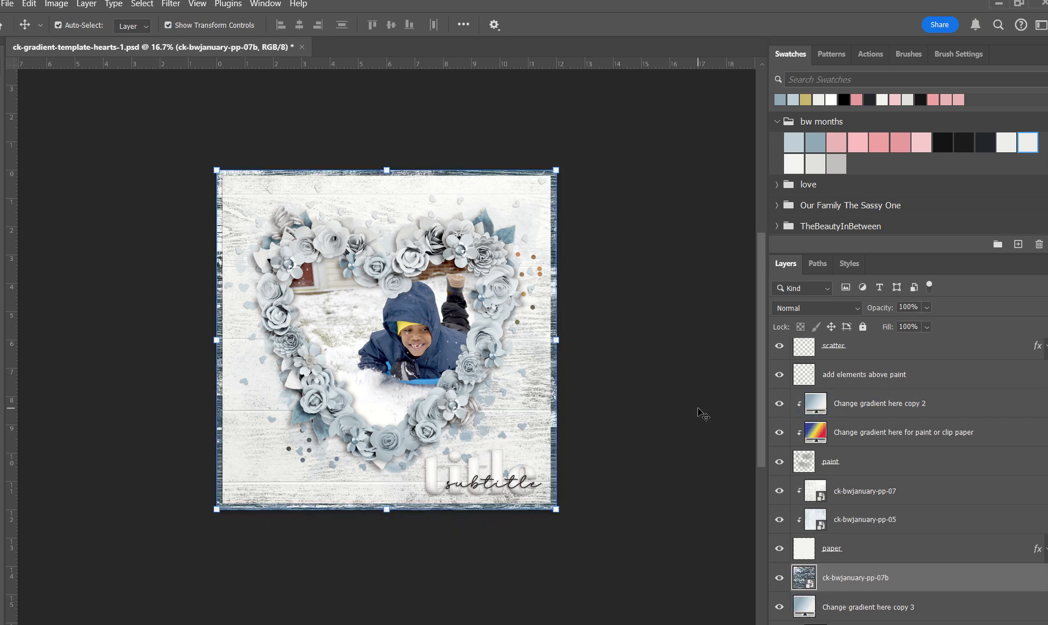
Delete the ck-bwjanuary-pp-07 wood paper clipped above ck-bwjanuary-pp-05
click(533, 420)
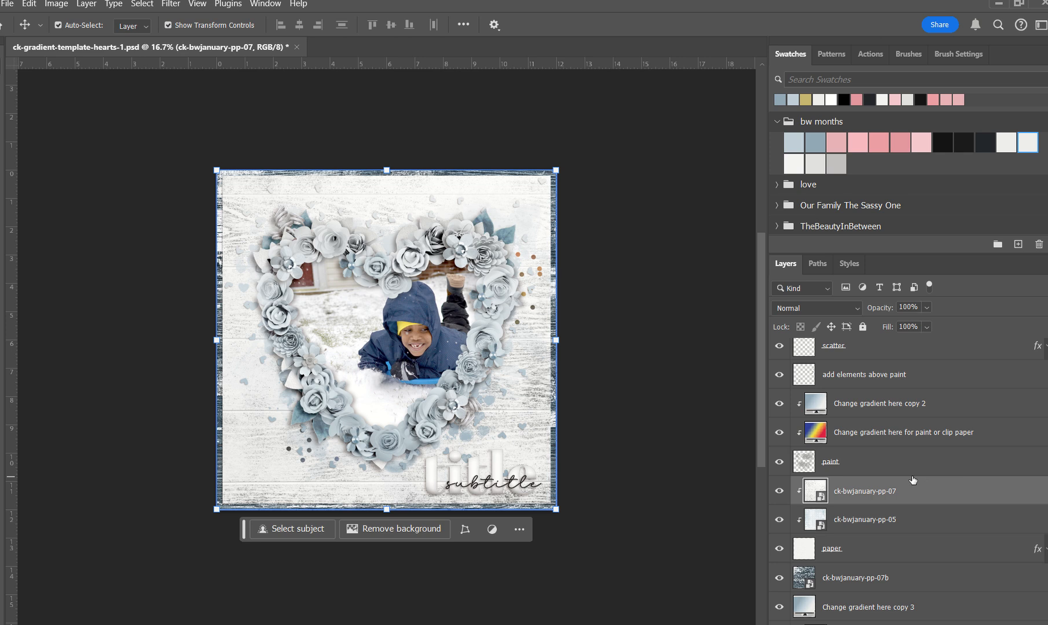
key(Delete)
click(694, 398)
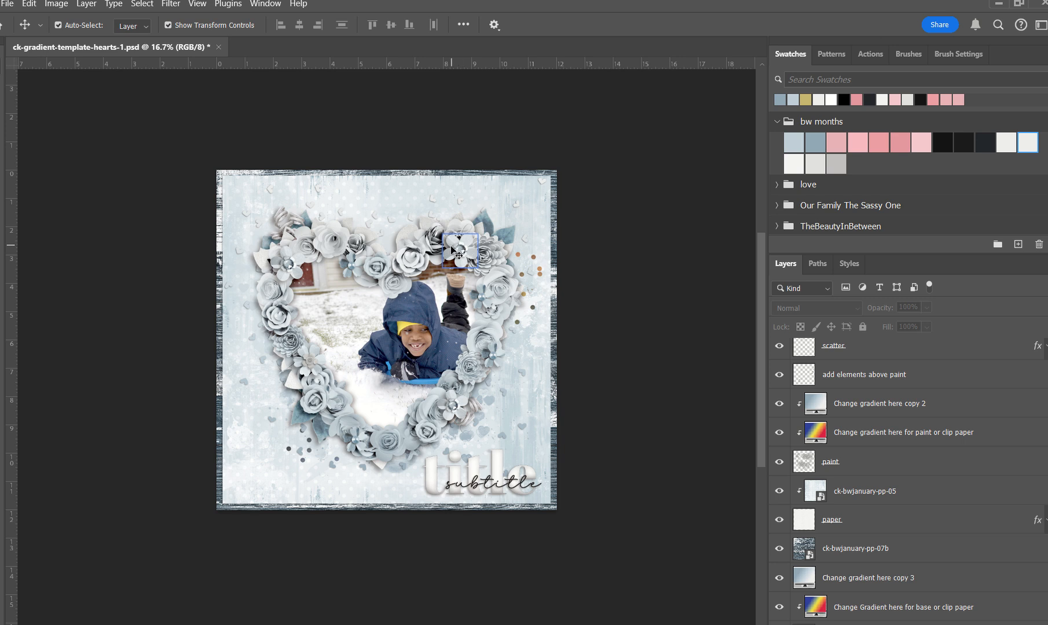
Preview the scatter hearts with the Change gradient here copy layer hidden, and show that layer again
click(433, 200)
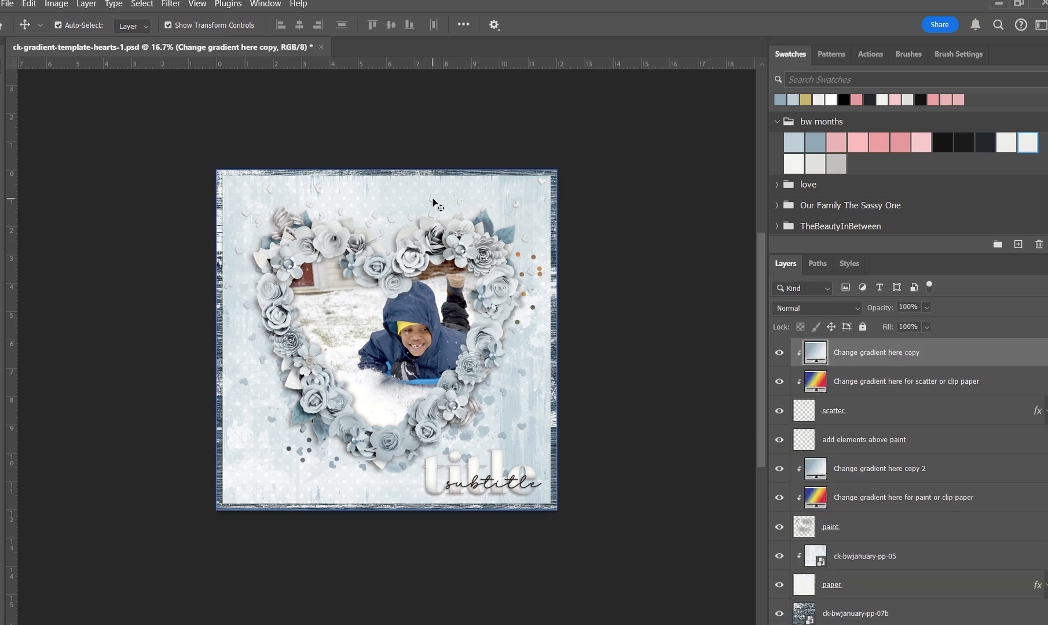
scroll(907, 481, up, 3)
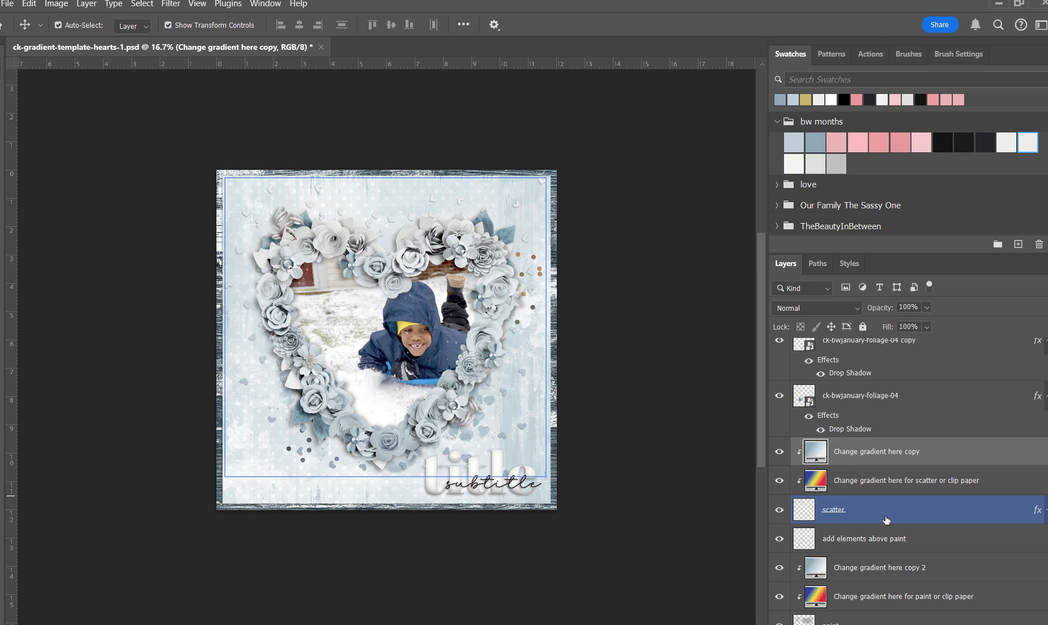
click(793, 515)
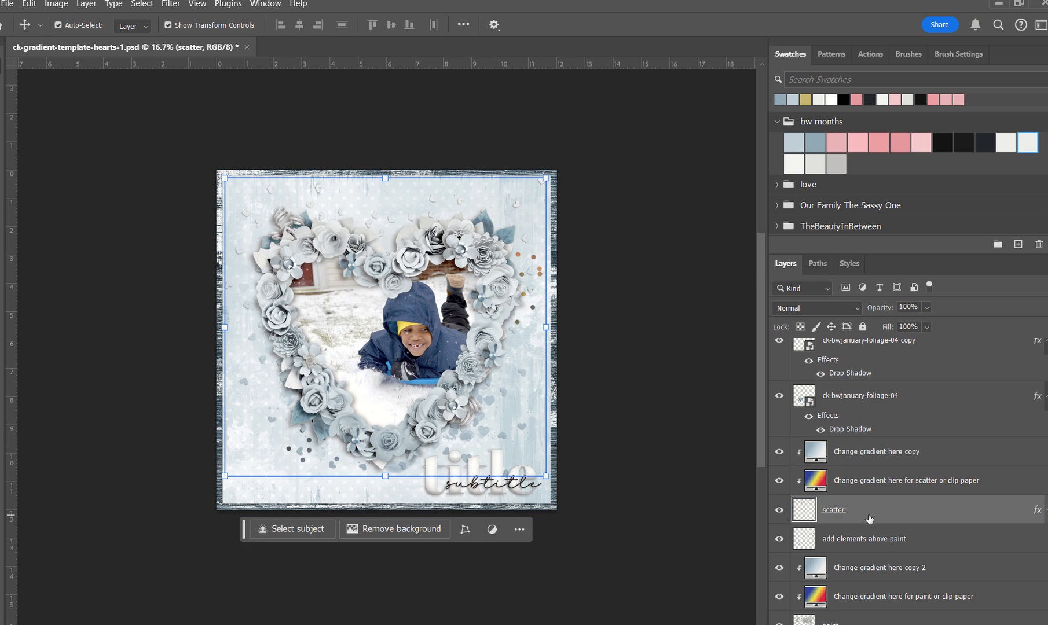
click(779, 452)
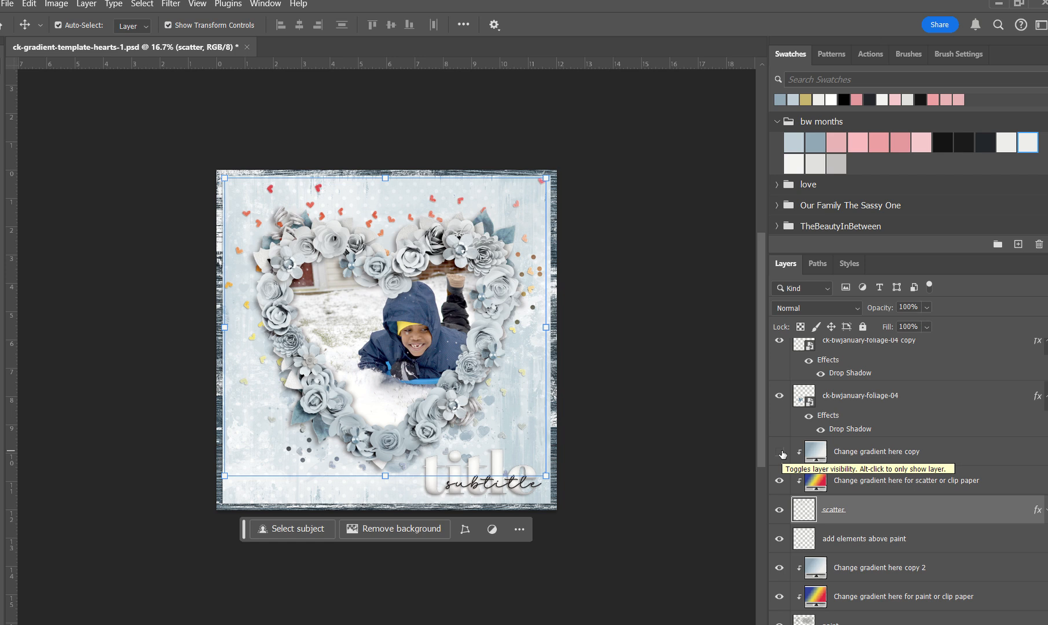
click(781, 456)
click(837, 489)
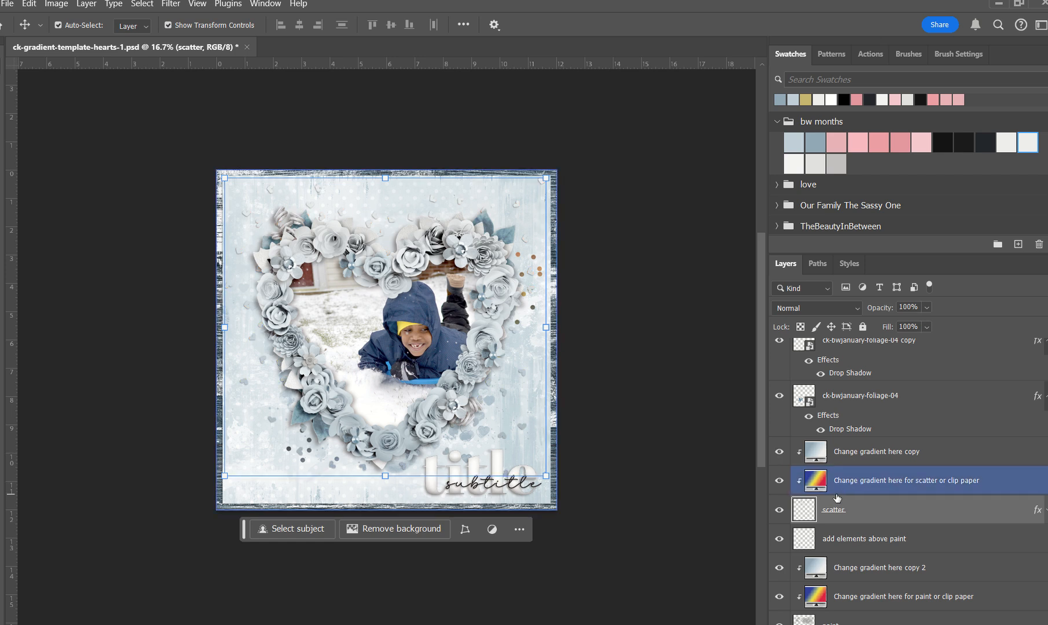
click(816, 458)
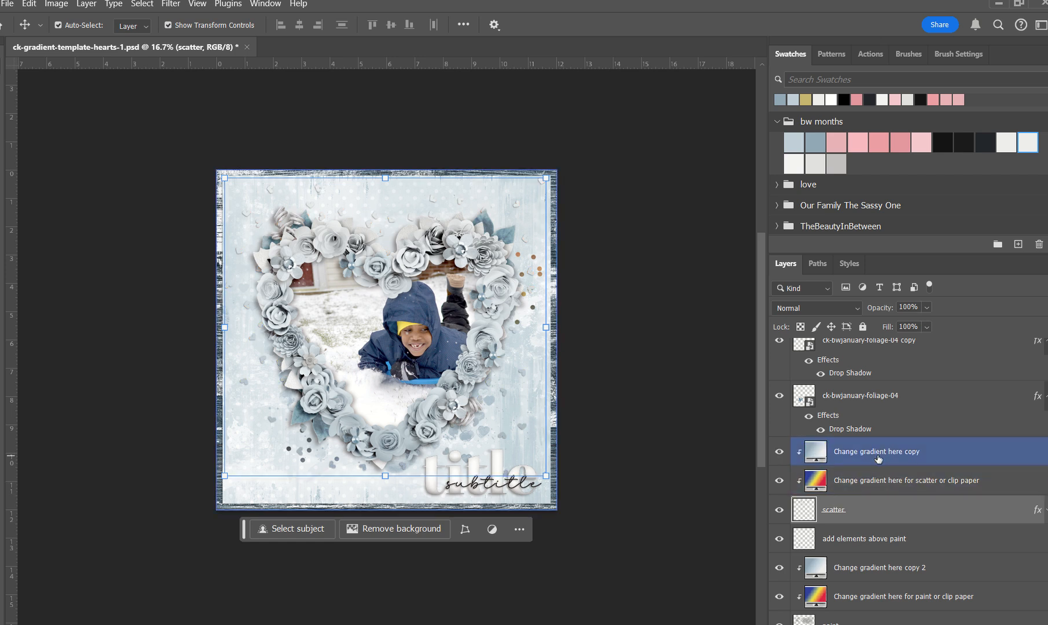
Add a solid dusty-blue colour fill above the Change gradient here copy layer and clip it to the scatter hearts
click(878, 459)
click(947, 624)
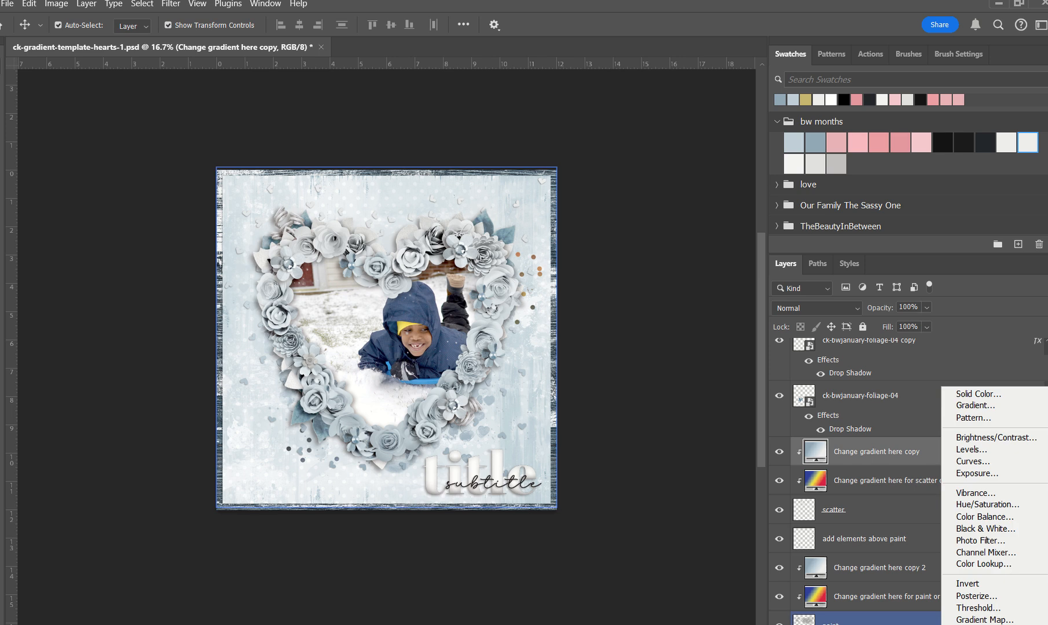
click(963, 395)
click(647, 391)
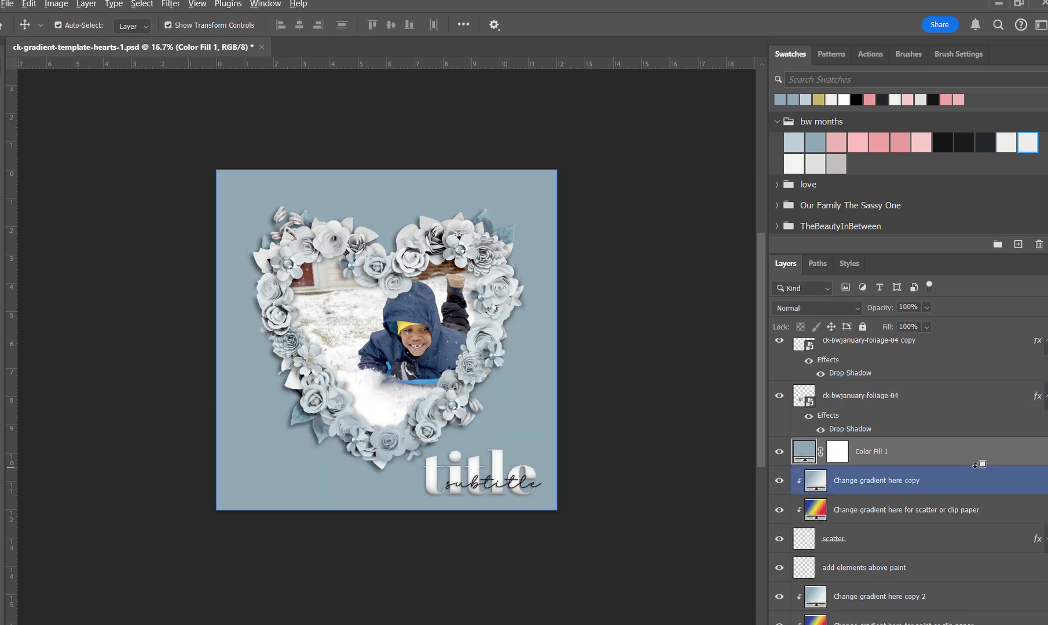
alt+click(974, 465)
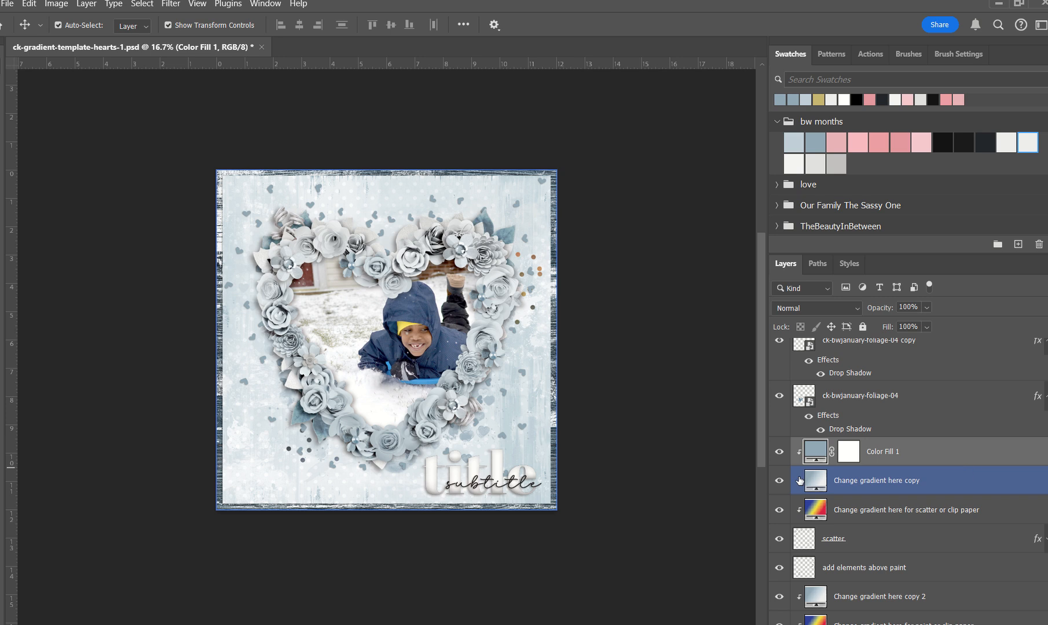
click(639, 412)
Place ck-bwjanuary-scatter-02 above the add elements above paint layer, scale it to 113.51%, and position it behind the heart's lower-right flowers
click(534, 310)
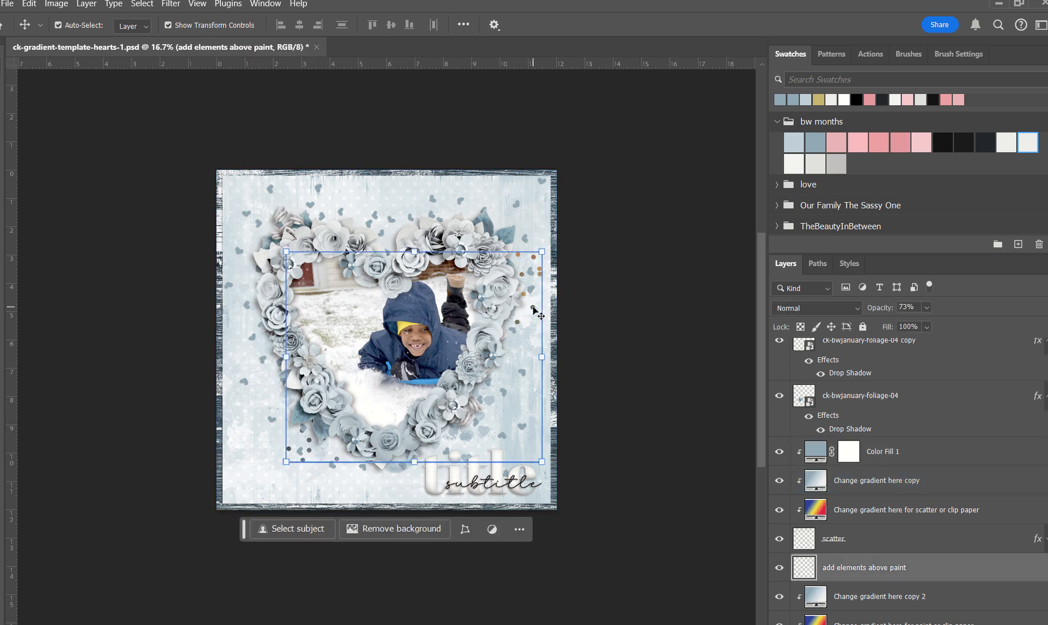
scroll(918, 509, down, 1)
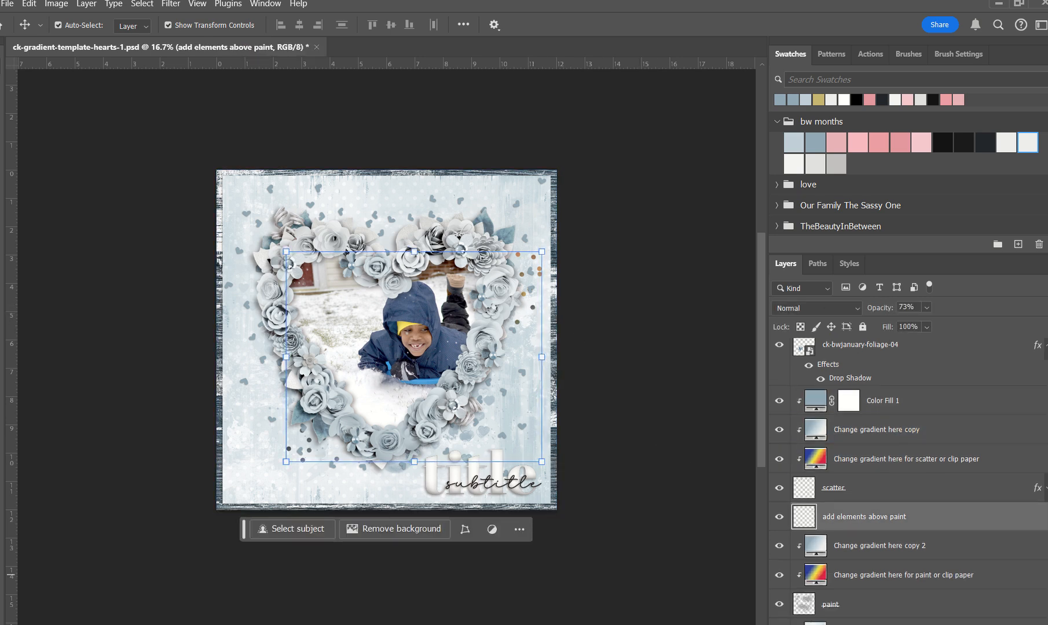
key(ctrl+shift+alt+n)
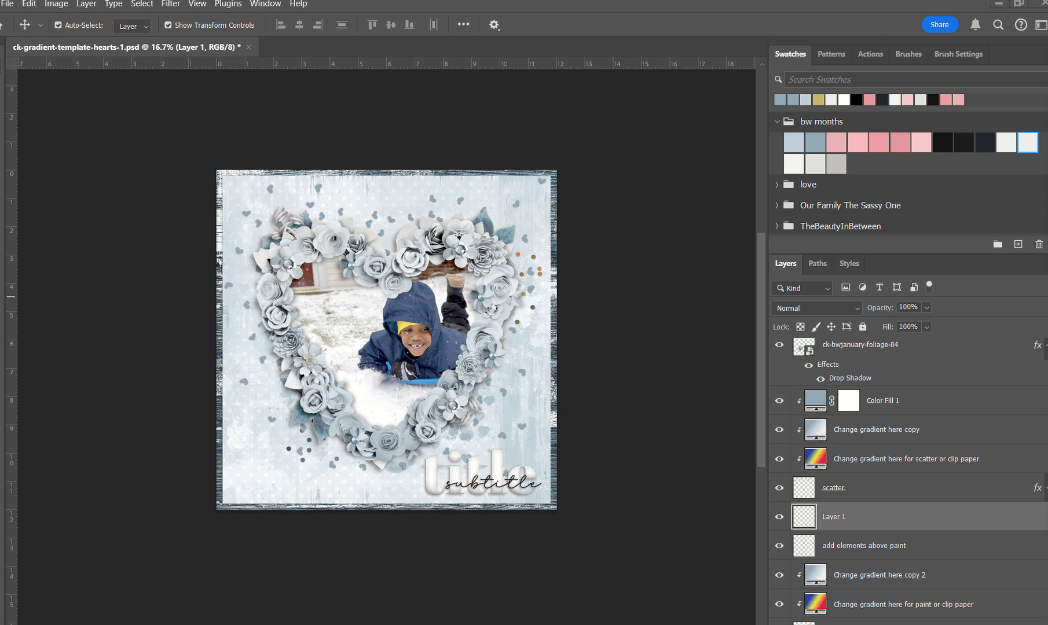
drag(691, 403, 466, 376)
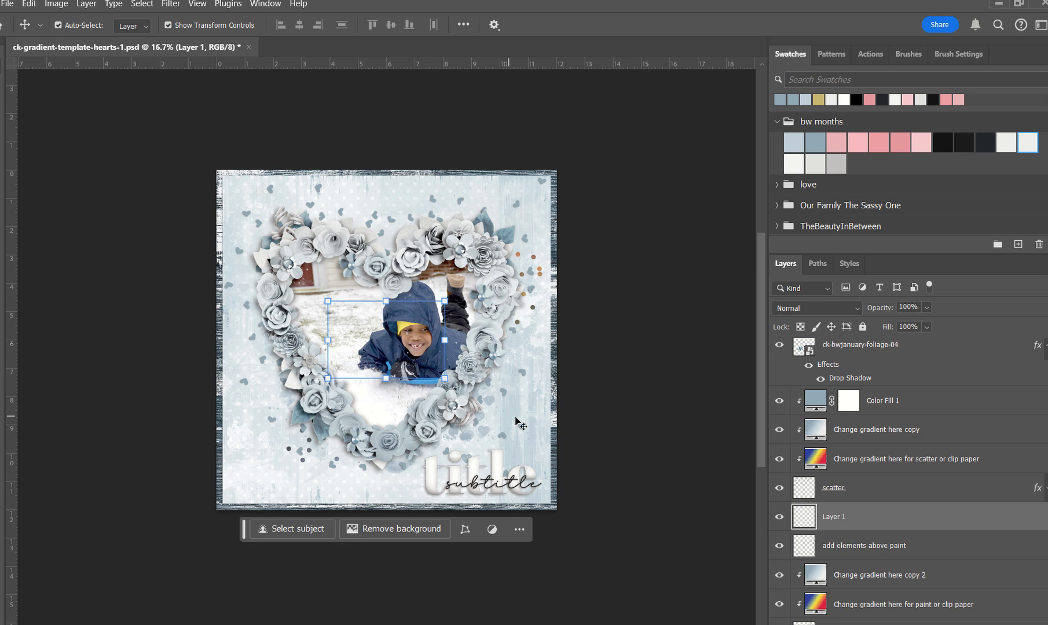
drag(444, 301, 459, 290)
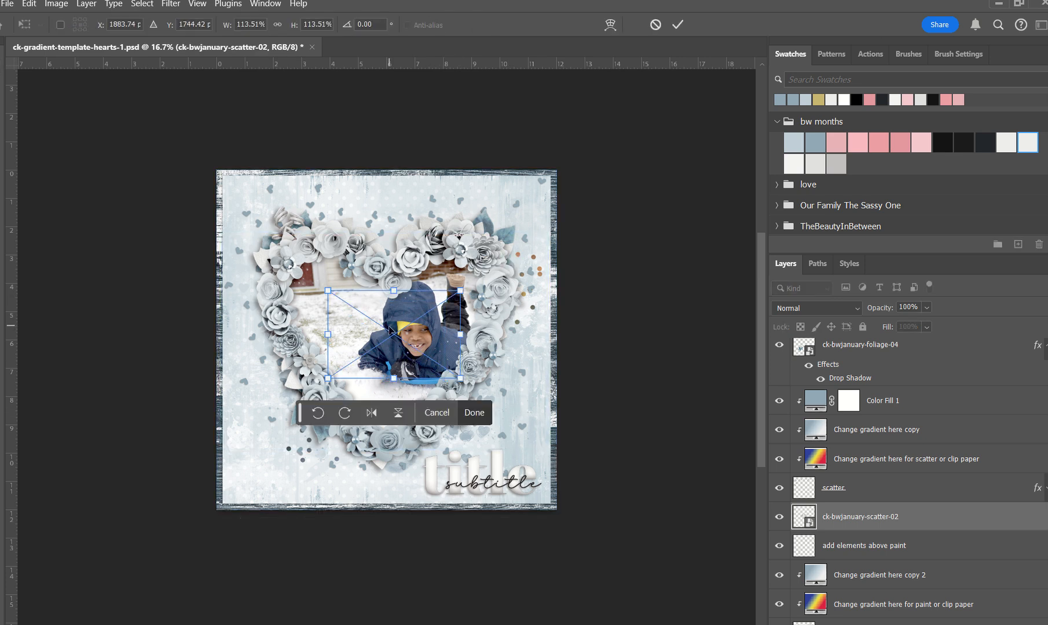
drag(390, 333, 462, 391)
click(677, 26)
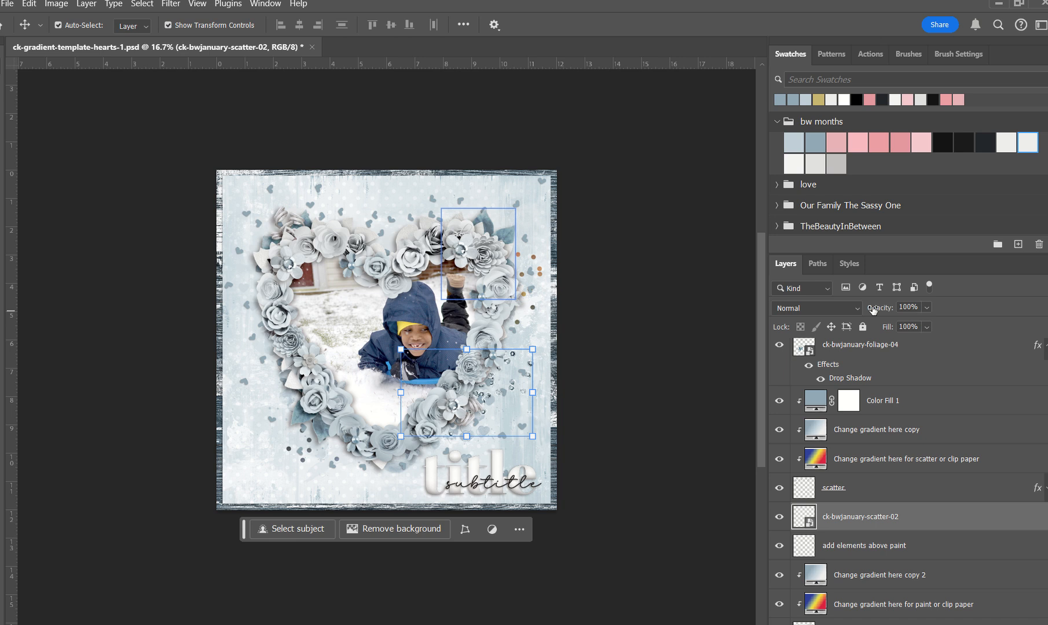
Apply a light sahindesigns_realisticshadowstyles shadow to the ck-bwjanuary-scatter-02 layer
click(849, 264)
click(983, 501)
click(641, 374)
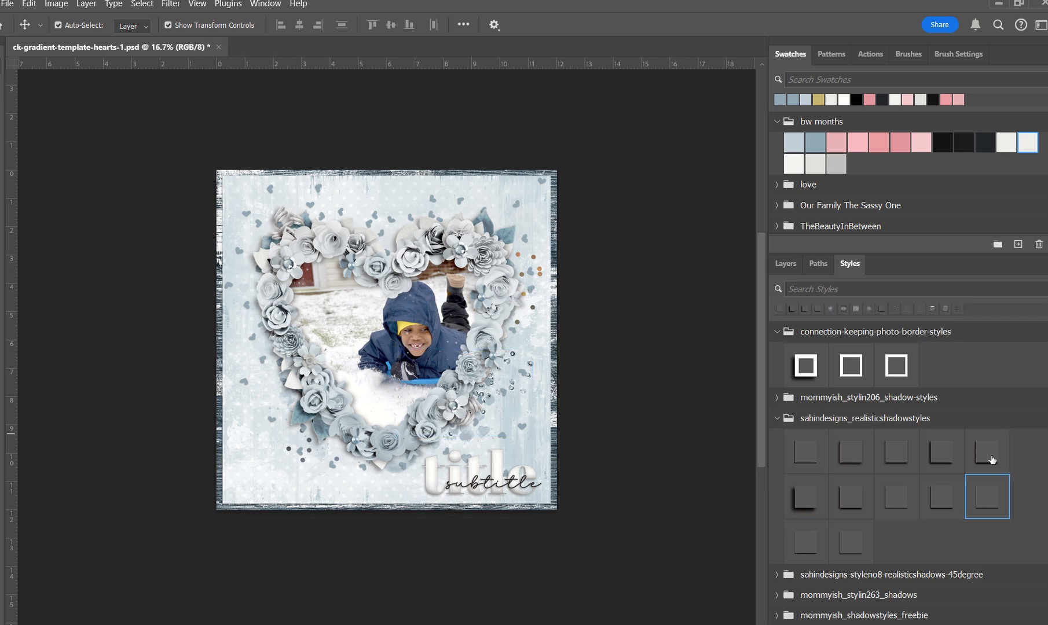
click(516, 386)
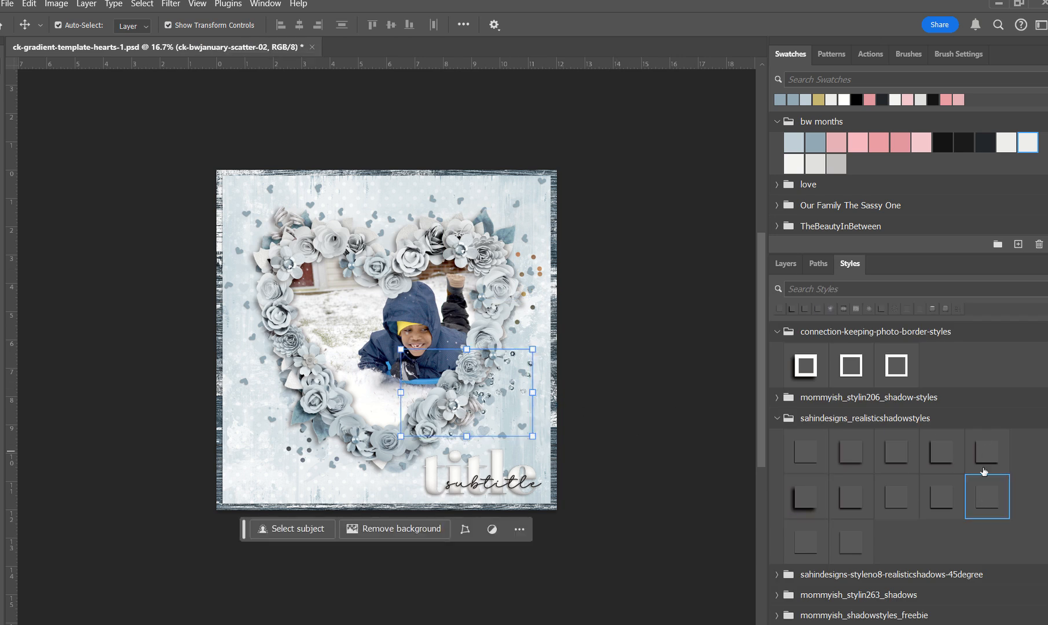
click(979, 492)
click(677, 365)
Duplicate the shadowed ck-bwjanuary-scatter-02 and position the copy behind the heart's upper-left flowers
click(514, 383)
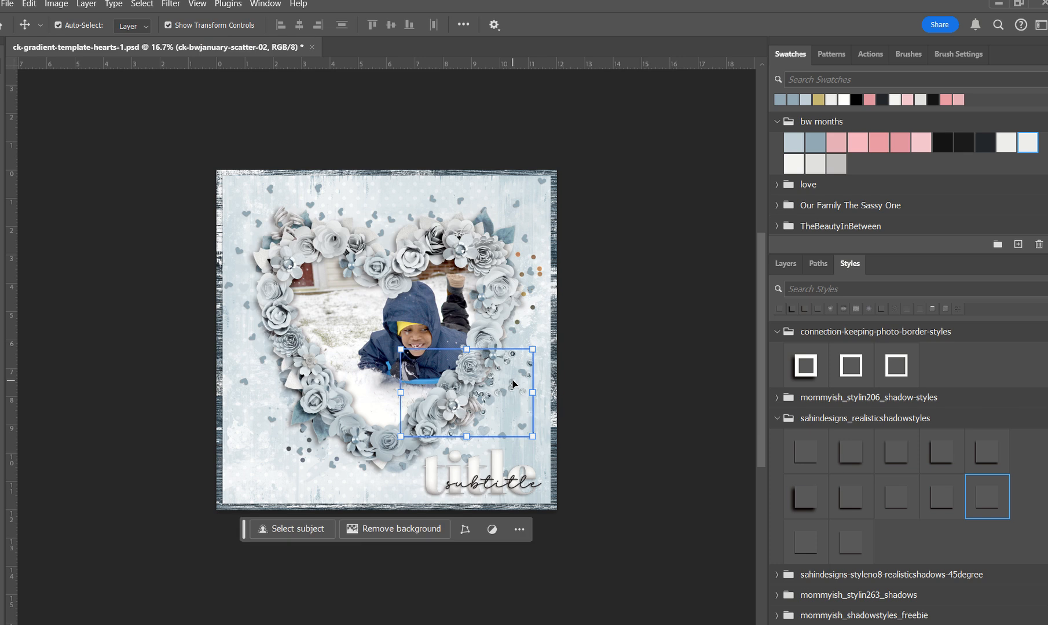
drag(514, 383, 350, 239)
click(640, 389)
Delete the add elements above paint layer with the template's scattered dots
click(313, 446)
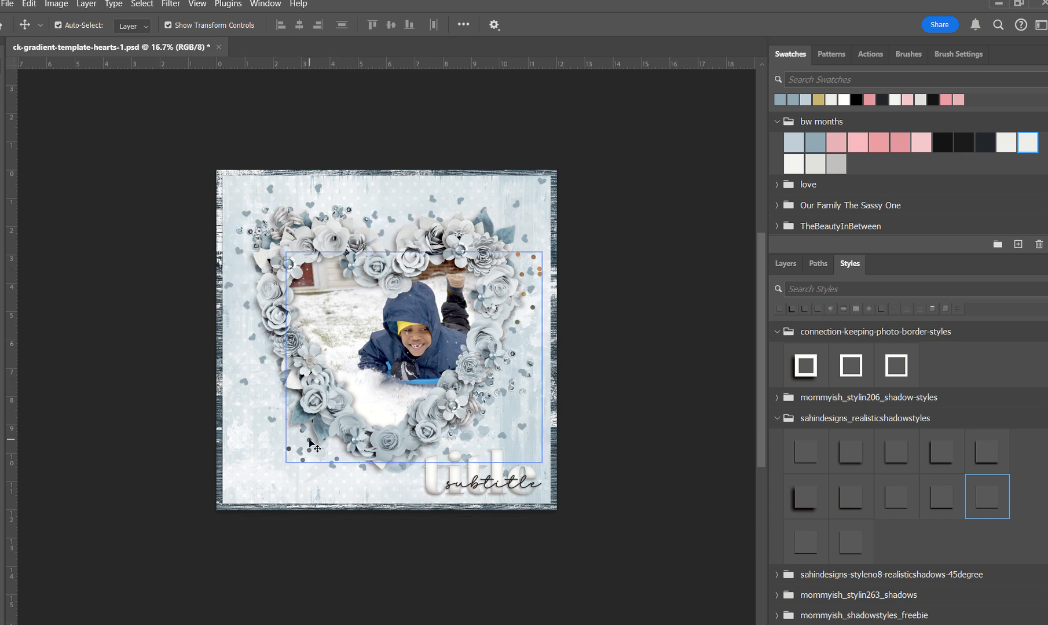
click(784, 263)
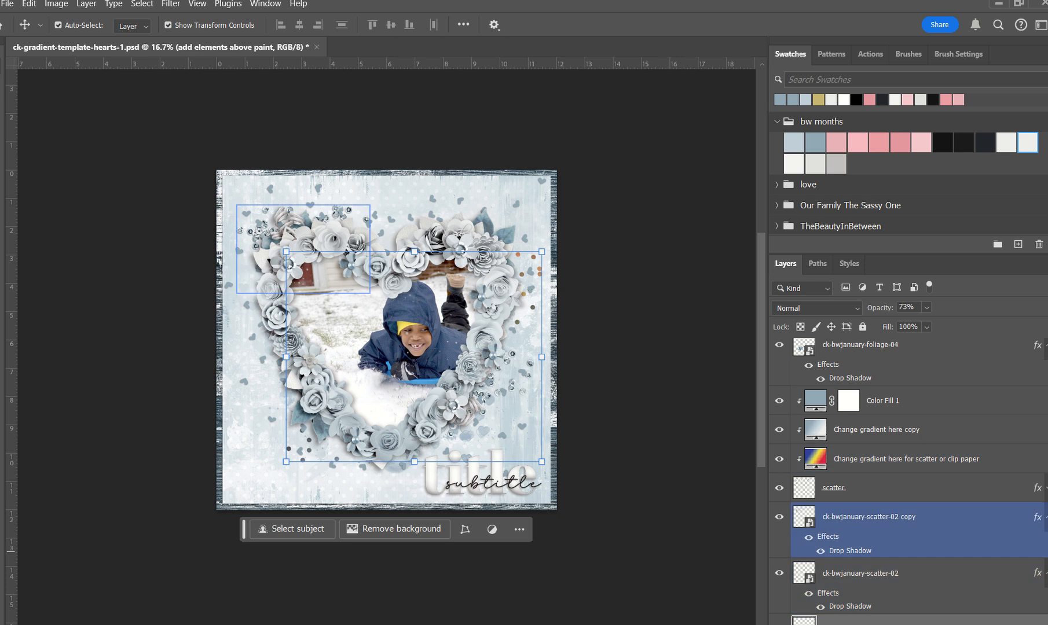
scroll(926, 475, up, 3)
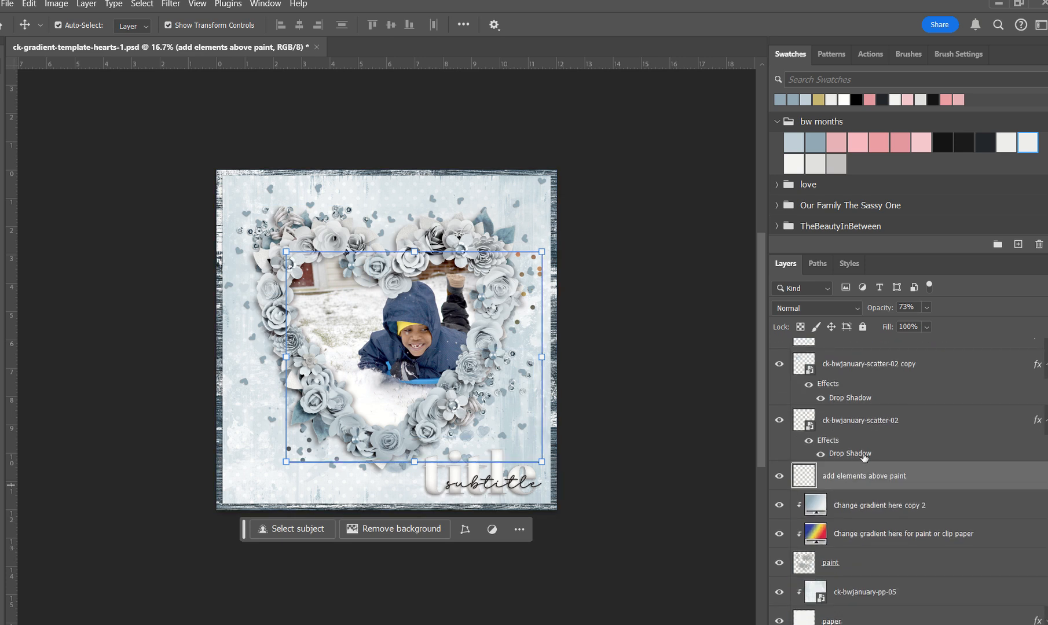
key(Delete)
click(684, 348)
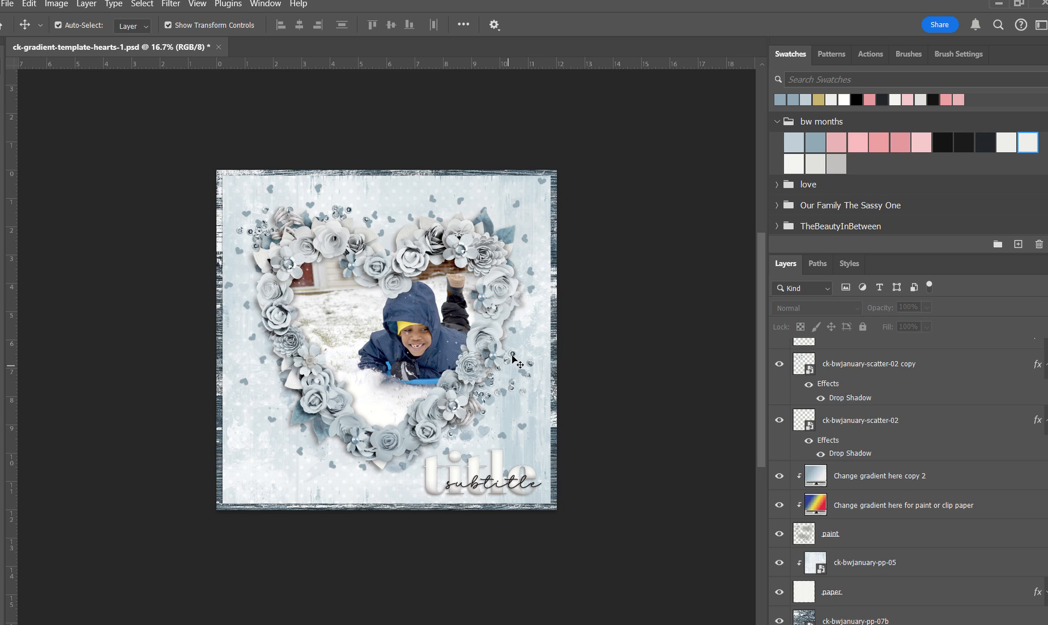
Place ck-bwjanuary-snowflake-04 above the flowers on the heart's right side, scaled to 27.79%, and give it a realistic shadow style
click(496, 301)
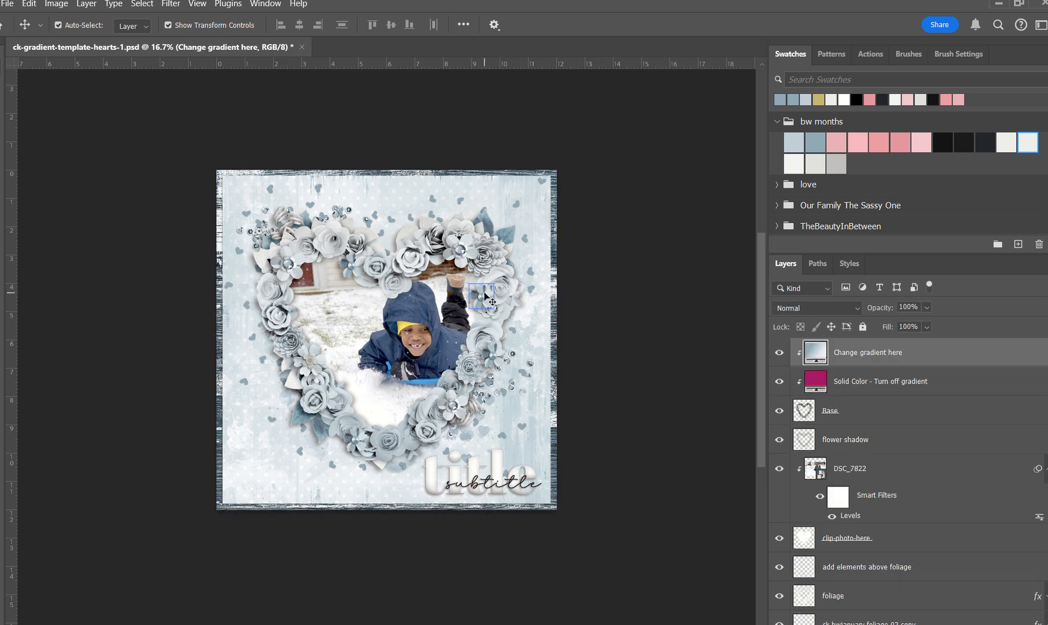
click(491, 298)
drag(817, 471, 397, 360)
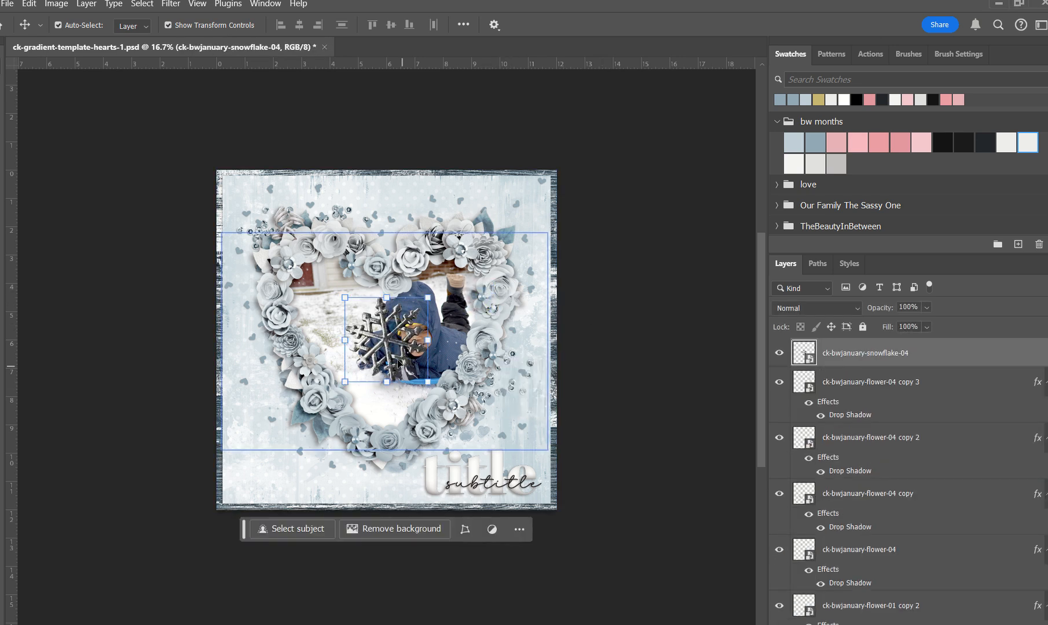
drag(424, 302, 495, 314)
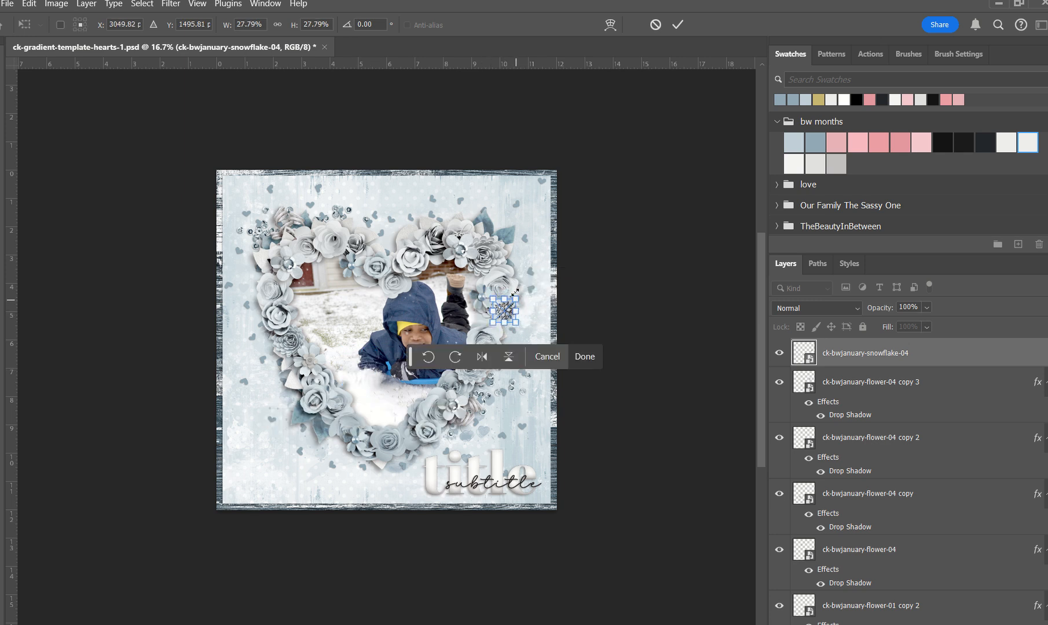
click(677, 24)
click(849, 264)
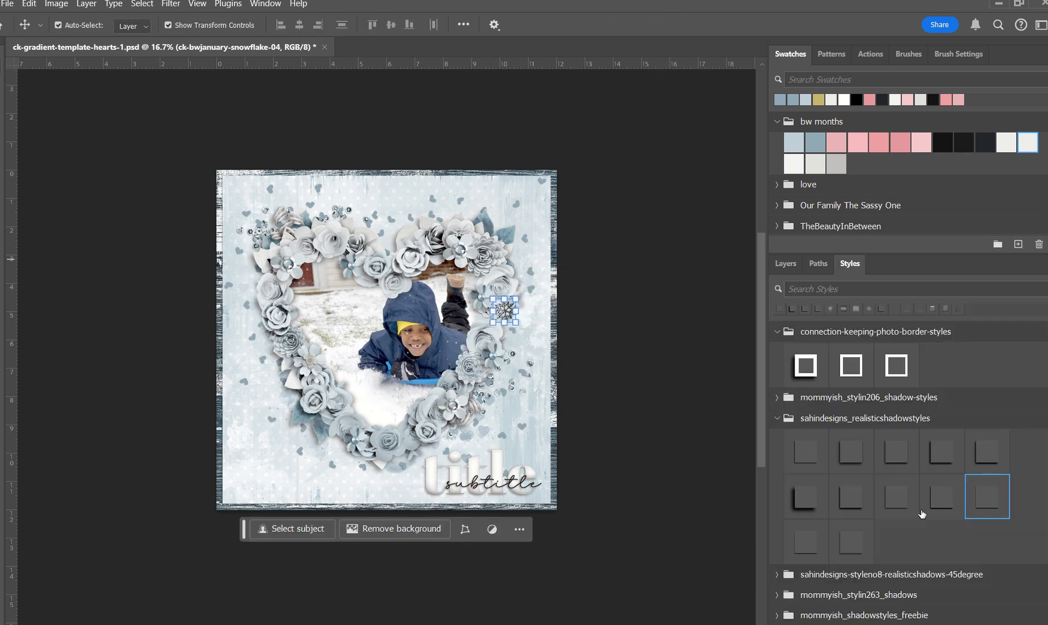
click(945, 504)
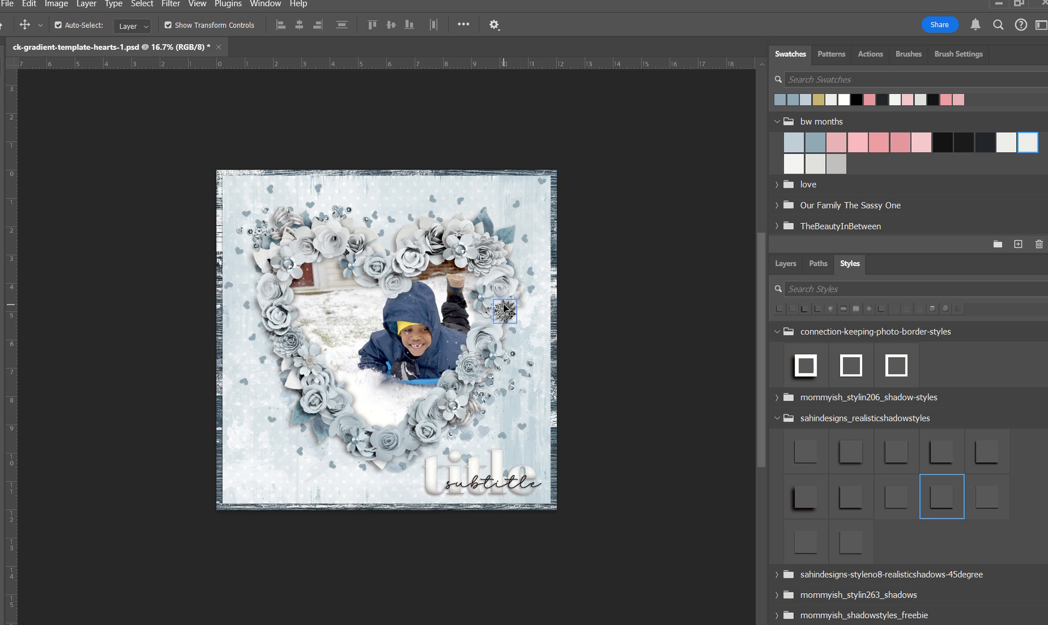
Duplicate the shadowed snowflake onto the heart's lower-left flowers and scale the copy to 22.06%
drag(507, 311, 327, 419)
key(ctrl+t)
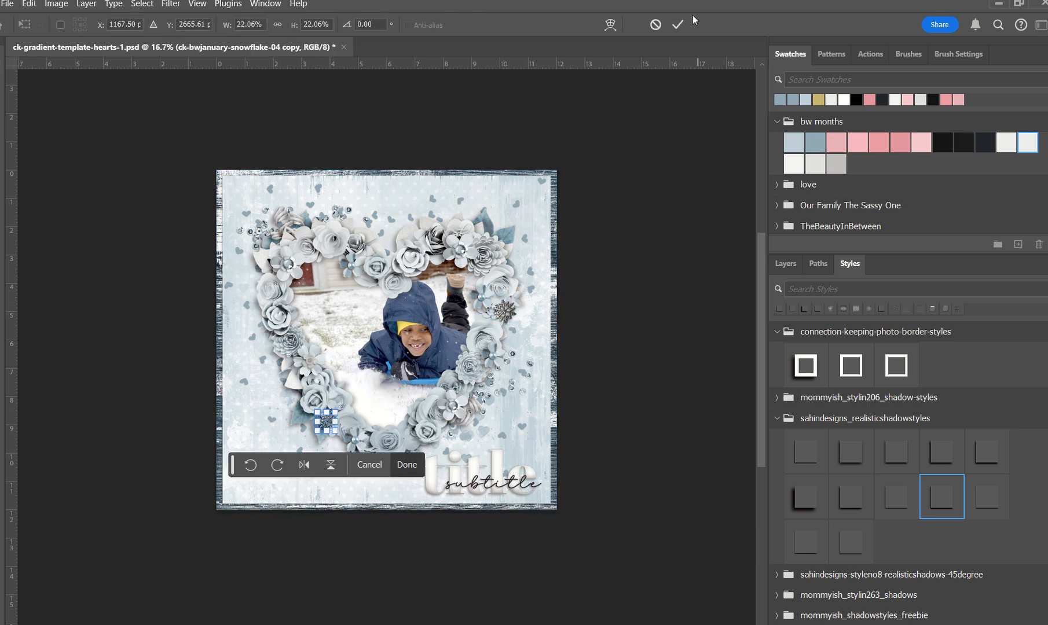
click(677, 25)
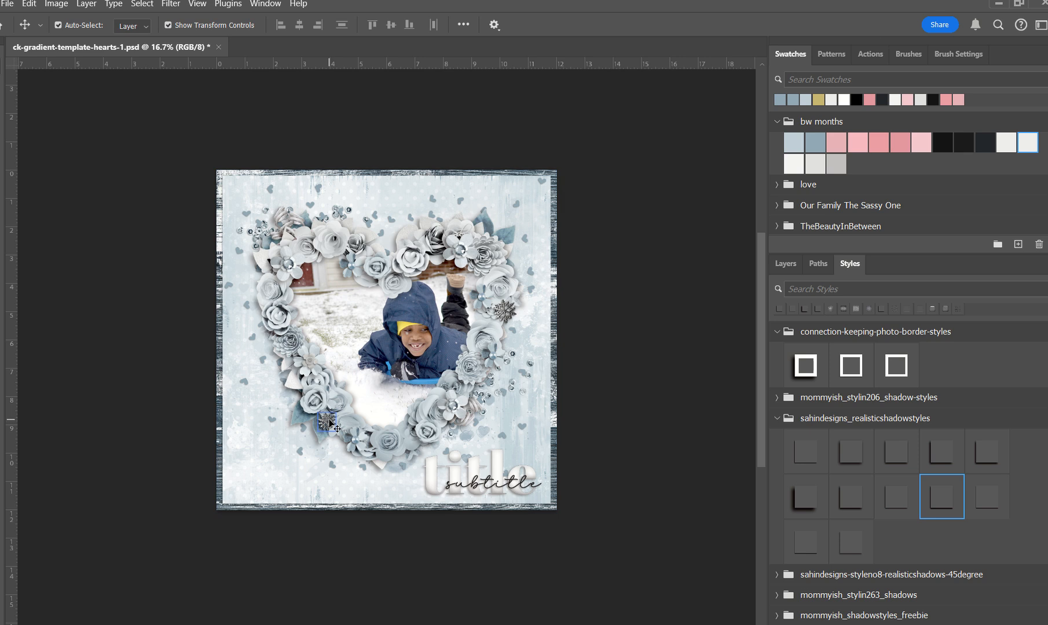
Place ck-bwjanuary-snowflake-01 over the heart's left flowers at 42.33% width and 23.63° rotation, apply a realistic shadow style and duplicate the layer
drag(1044, 396, 457, 373)
drag(415, 311, 307, 318)
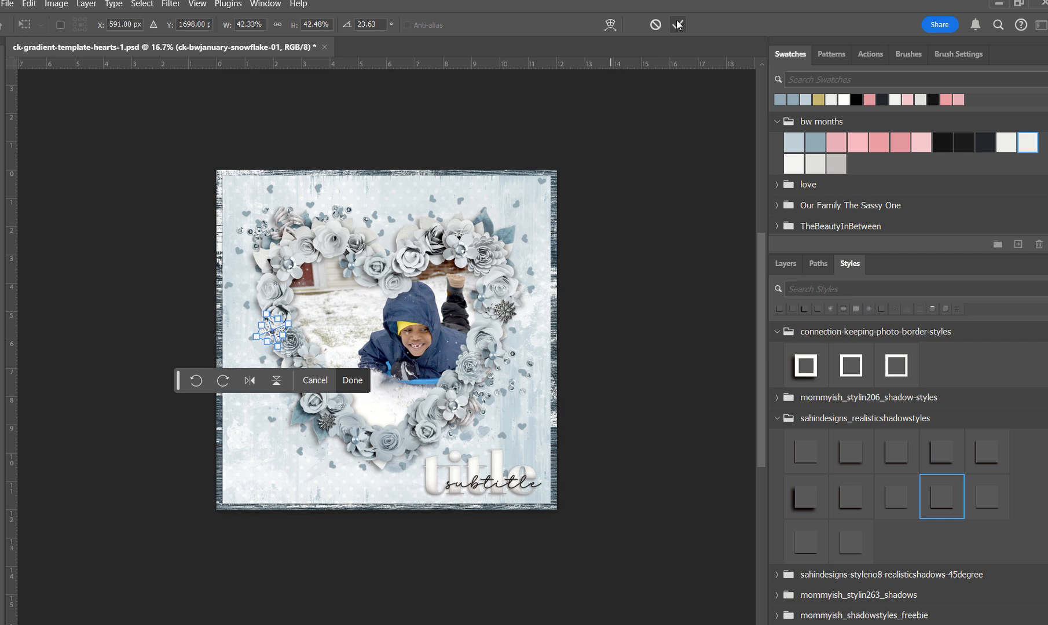
click(677, 24)
drag(807, 493, 277, 333)
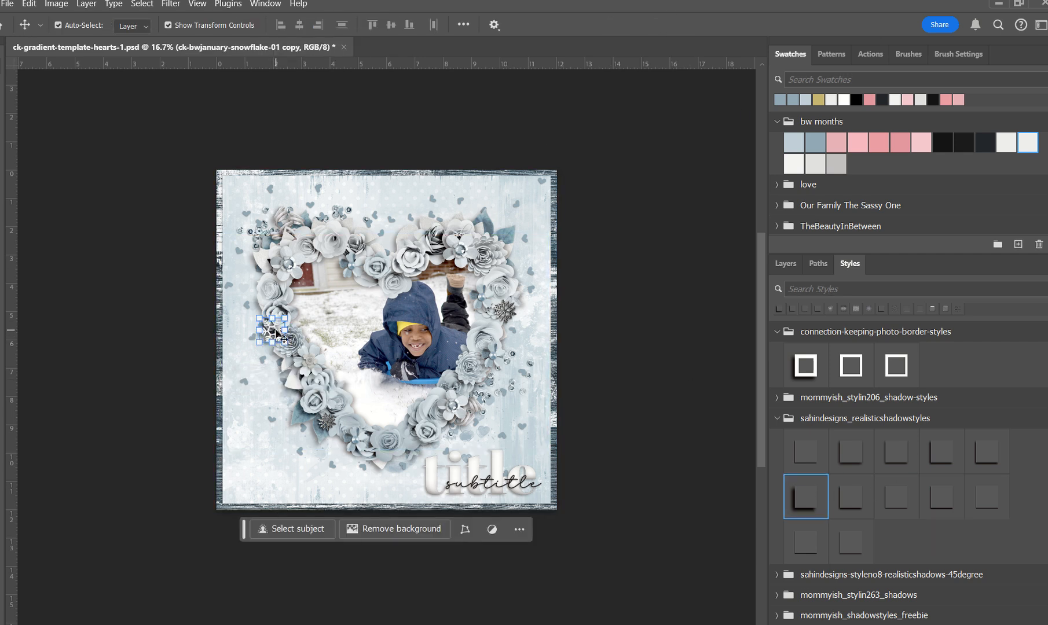
click(605, 302)
click(276, 321)
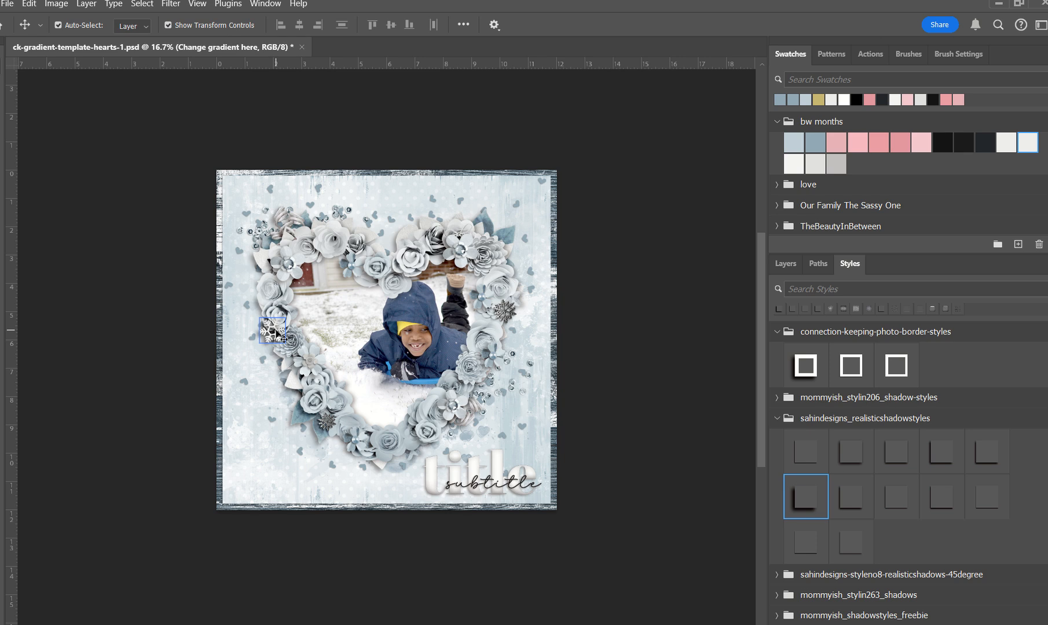
key(ctrl+j)
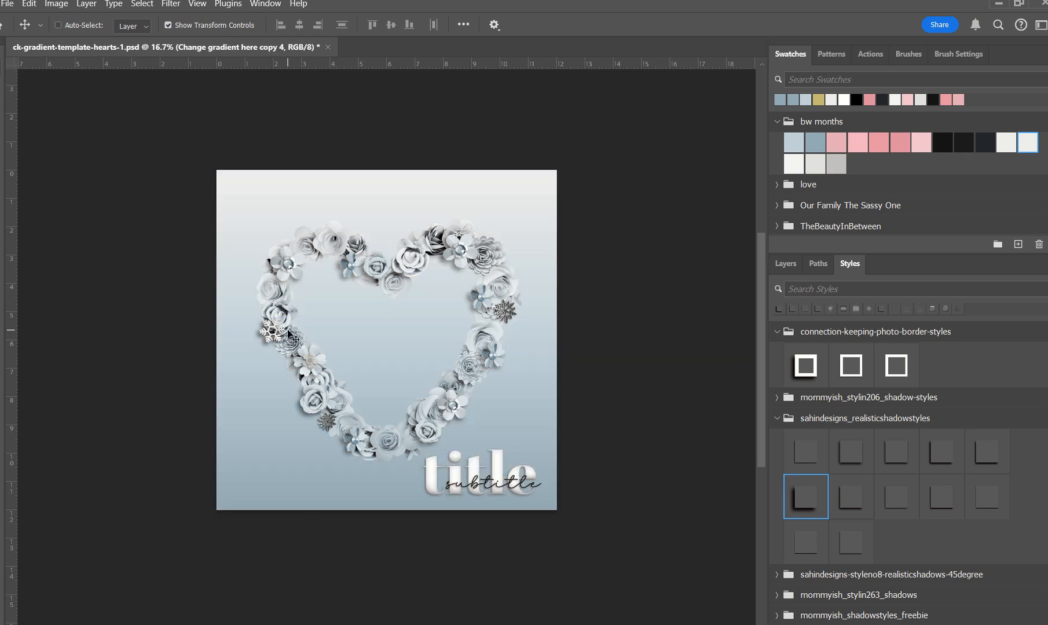
key(ctrl+z)
click(634, 302)
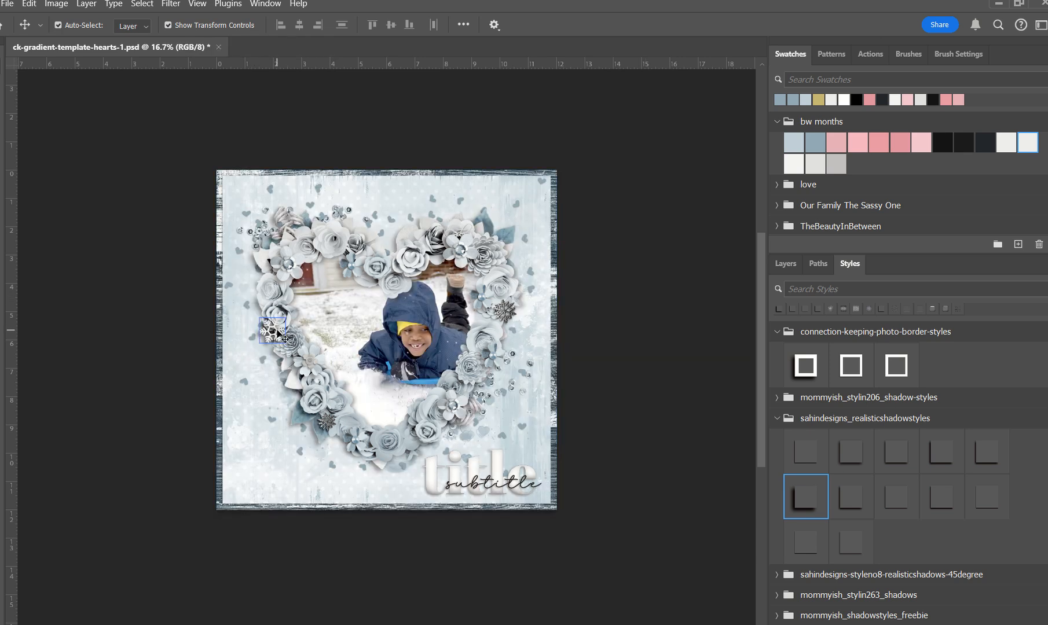
Move the duplicate snowflake onto the heart's upper-right flowers and set its rotation to 60.75°
drag(285, 339, 443, 250)
key(ctrl+t)
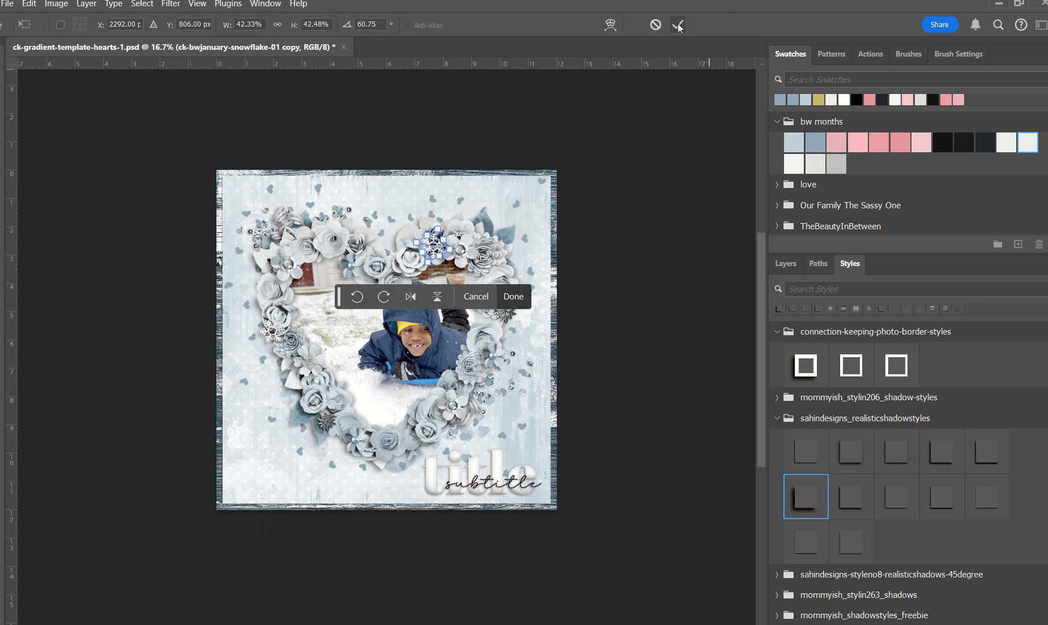
click(677, 25)
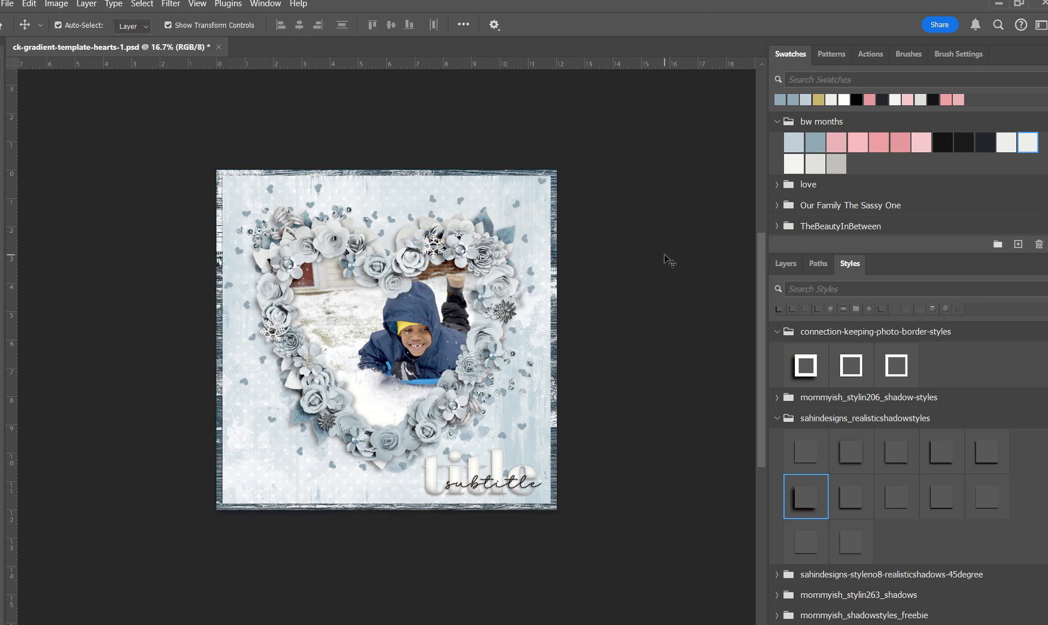
Open the finished gradient-template2 example JPG from the layouts folder, view its rainbow flower heart, and return to the heart template
click(8, 4)
click(22, 34)
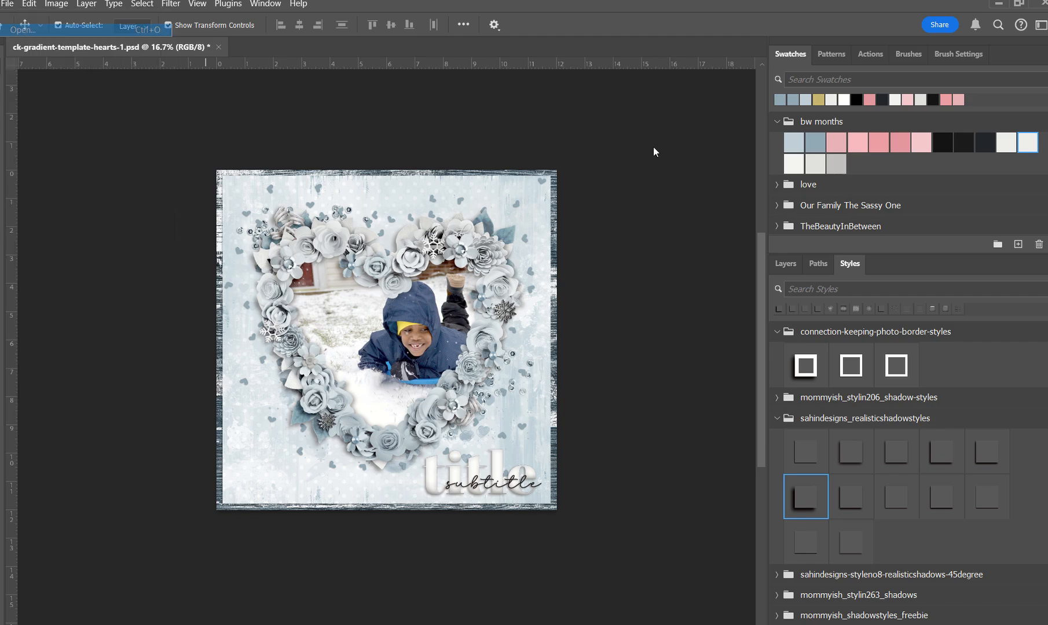
click(621, 125)
click(945, 620)
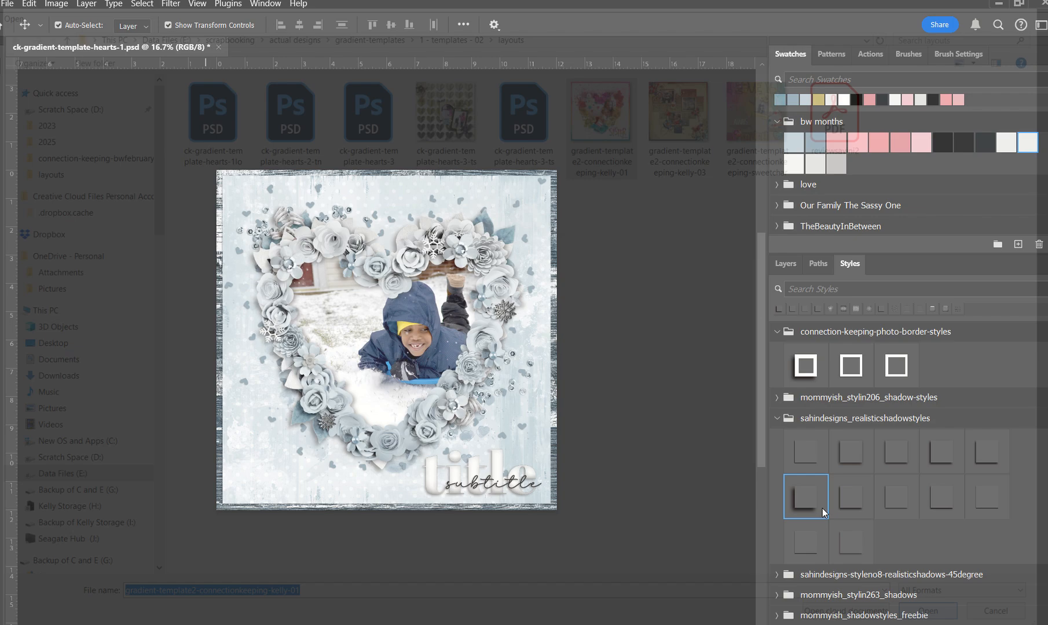
click(74, 51)
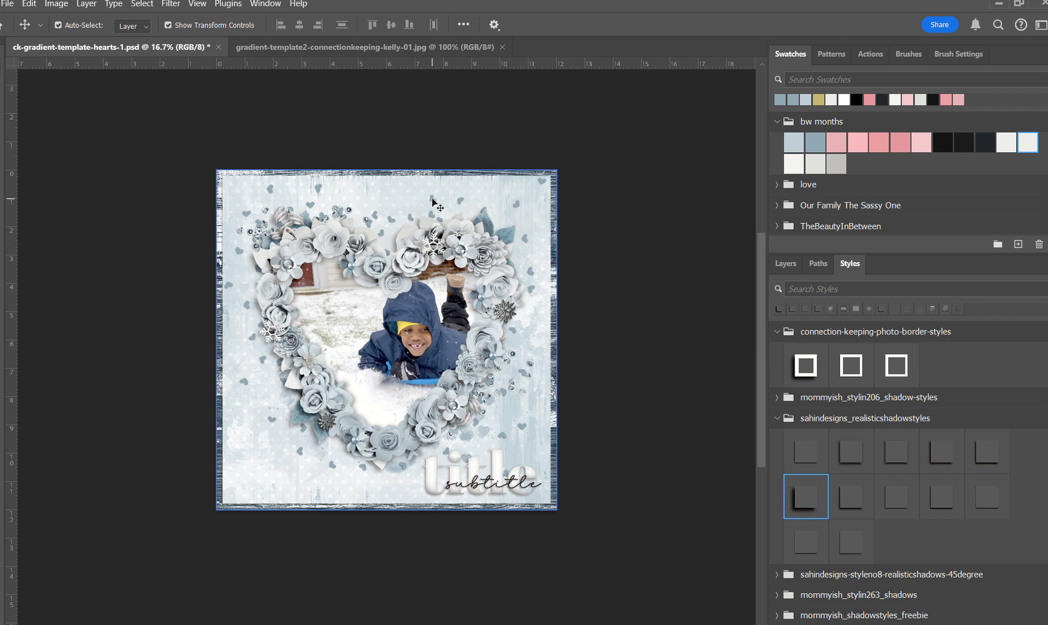
click(325, 48)
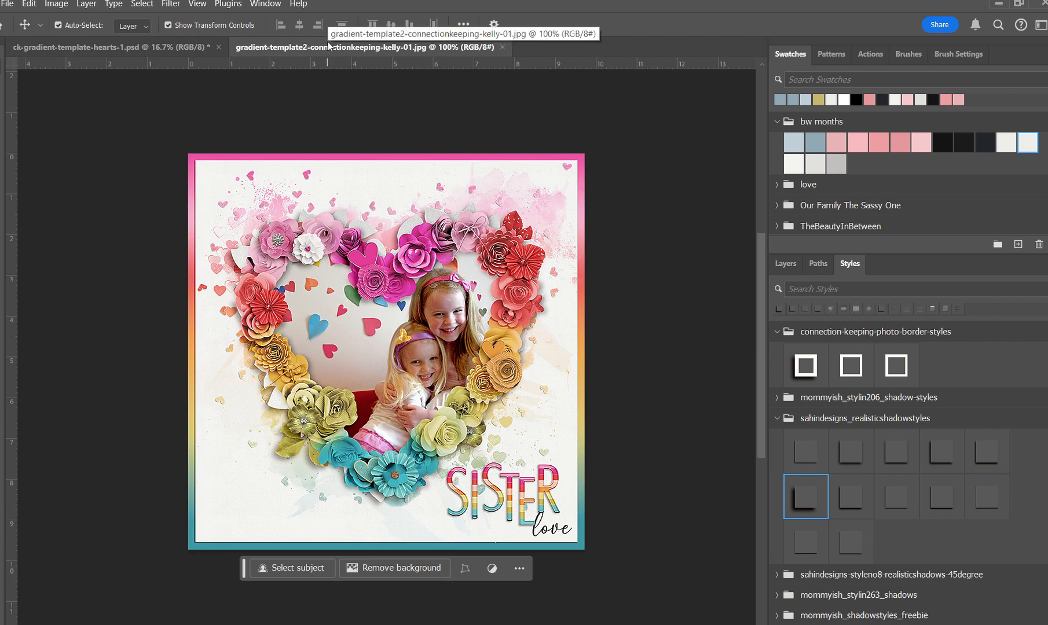
click(158, 49)
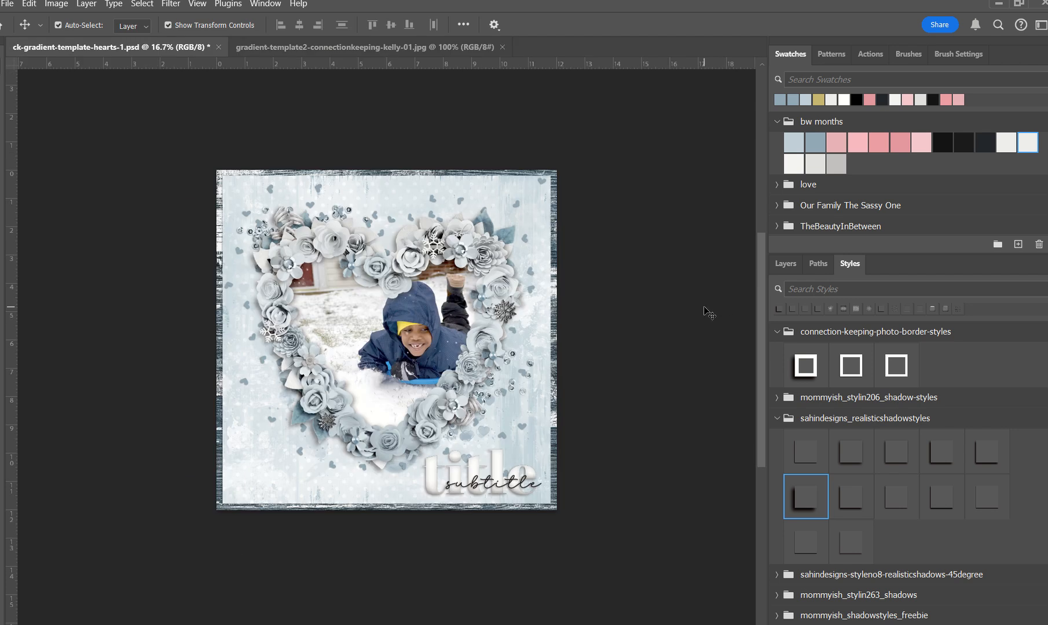
Examine the heart template's layer stack from the added flowers down through the clipped photo to the foliage layers
click(786, 264)
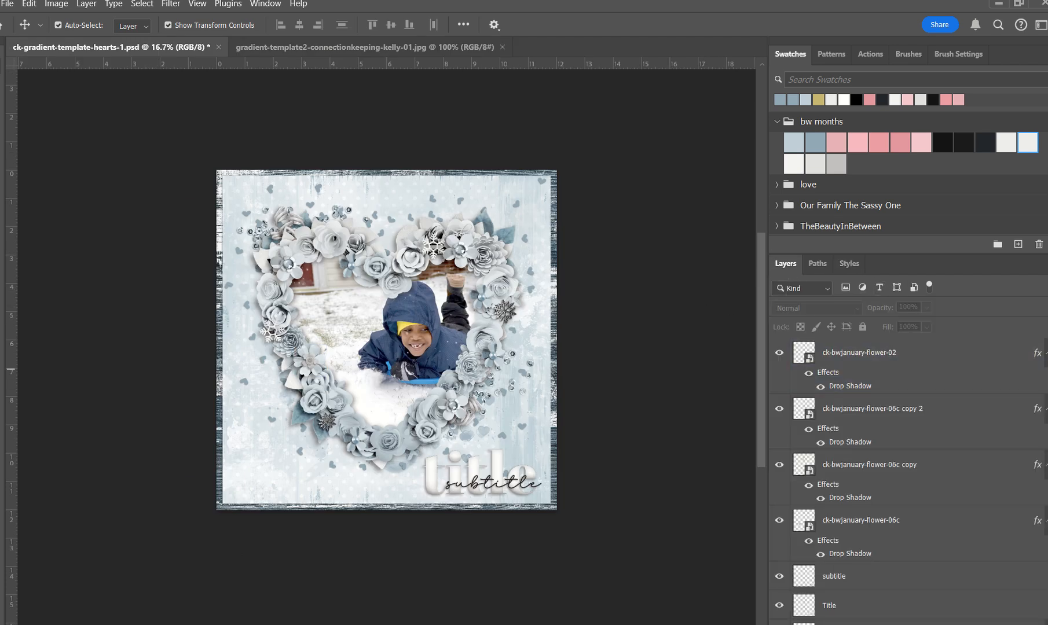
scroll(907, 370, down, 10)
click(907, 456)
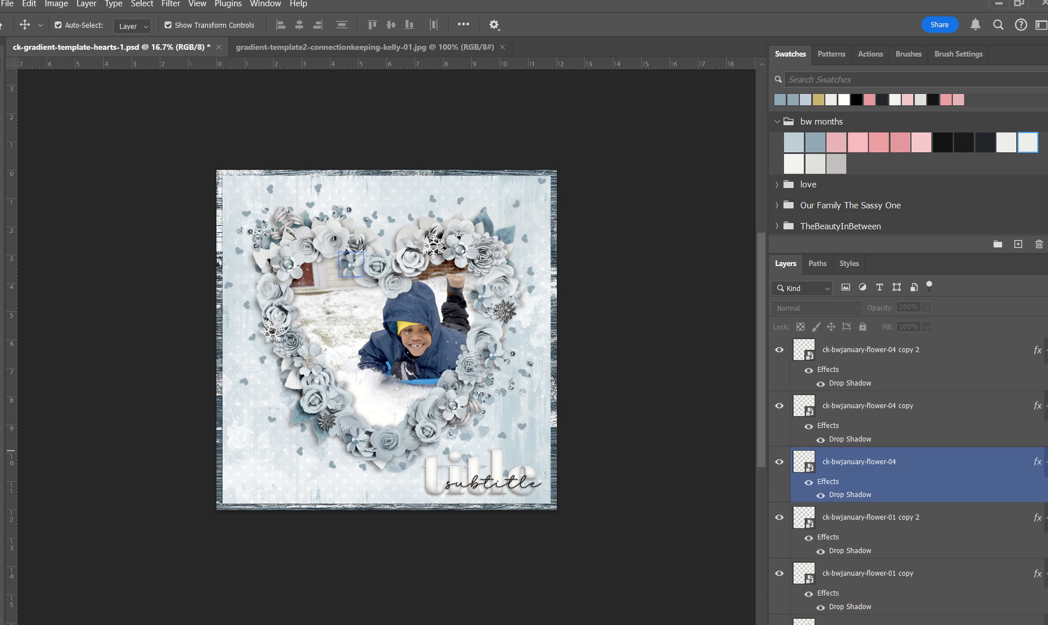
scroll(907, 463, down, 8)
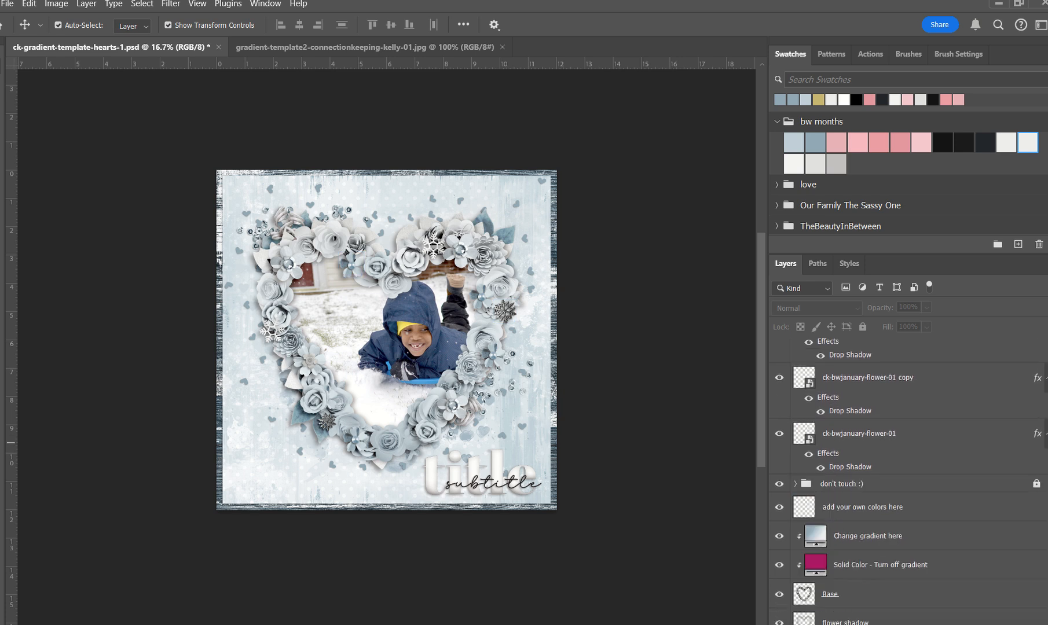
scroll(909, 481, down, 5)
scroll(906, 480, down, 4)
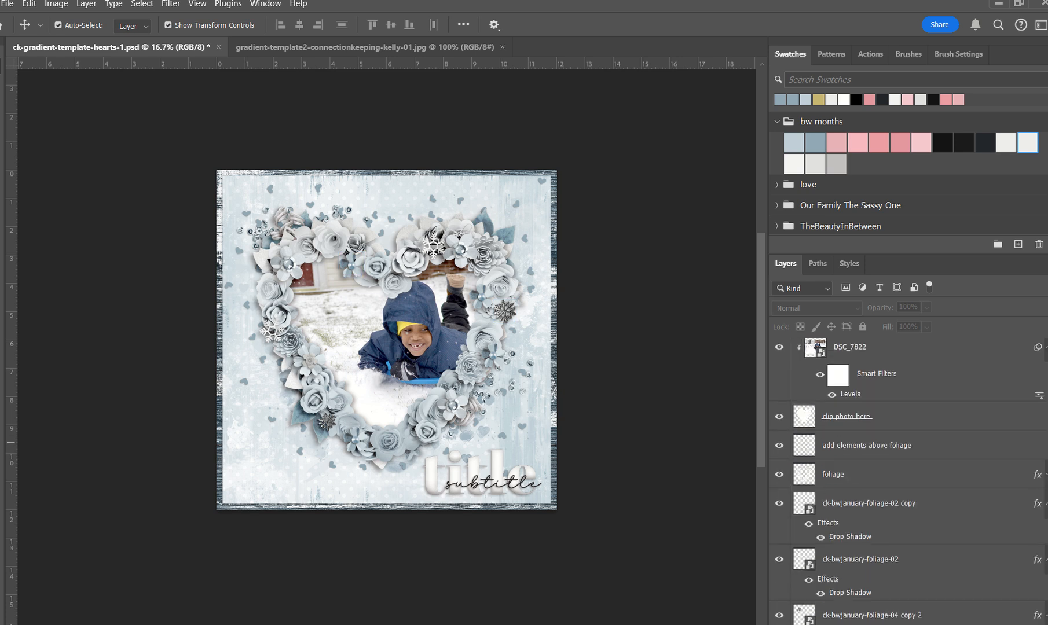
scroll(907, 480, down, 2)
scroll(907, 480, up, 3)
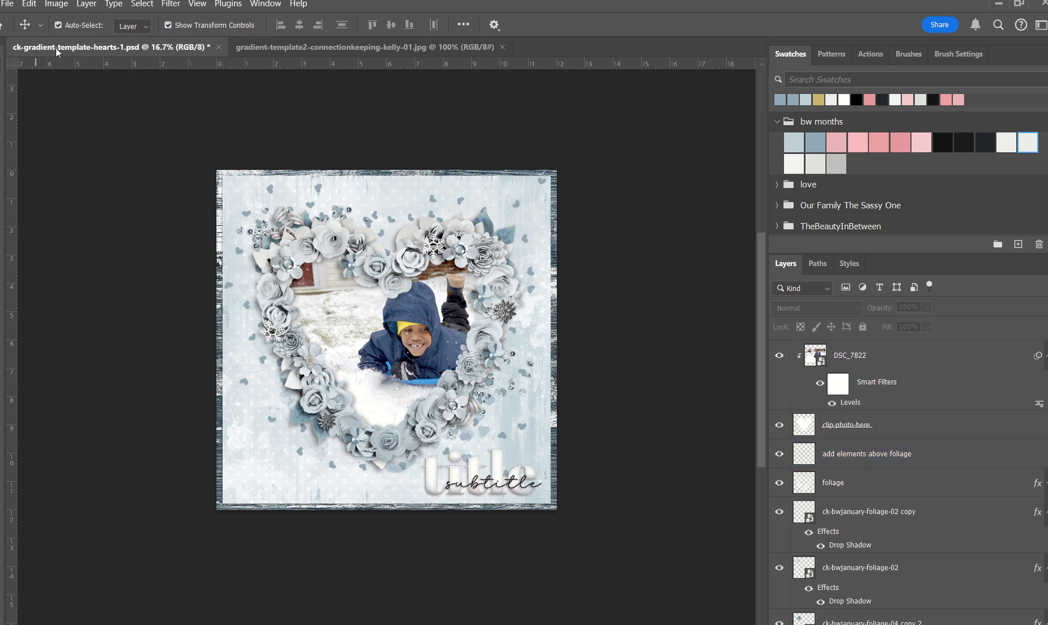
Save the layout as a Photoshop file named ck-gradient-template-hearts-1-sledding in the layouts folder under 1 - templates - 02
click(7, 4)
click(46, 168)
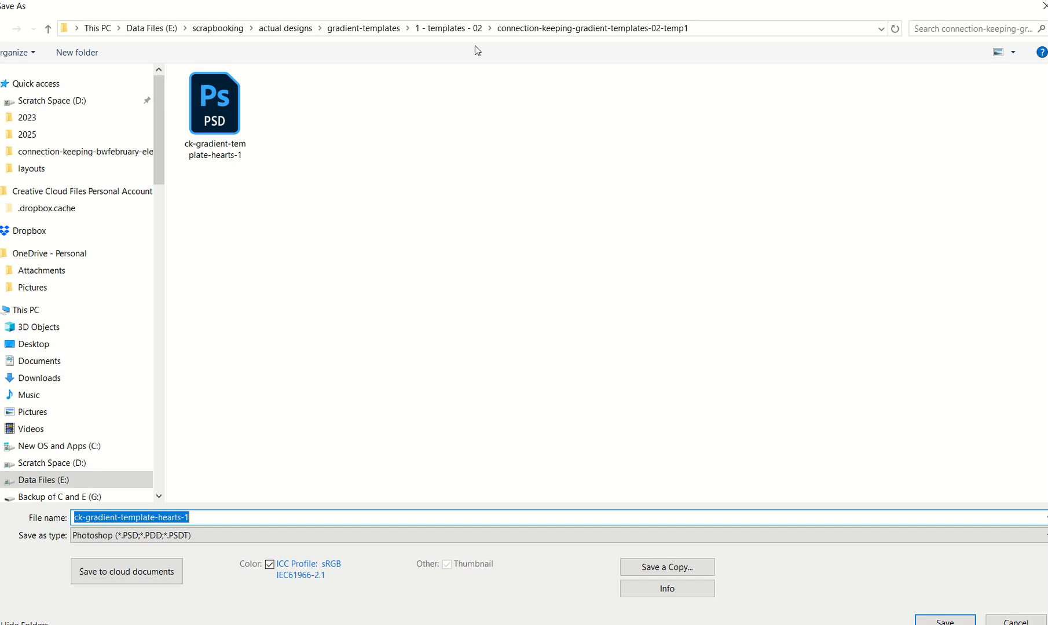
click(448, 28)
double_click(695, 96)
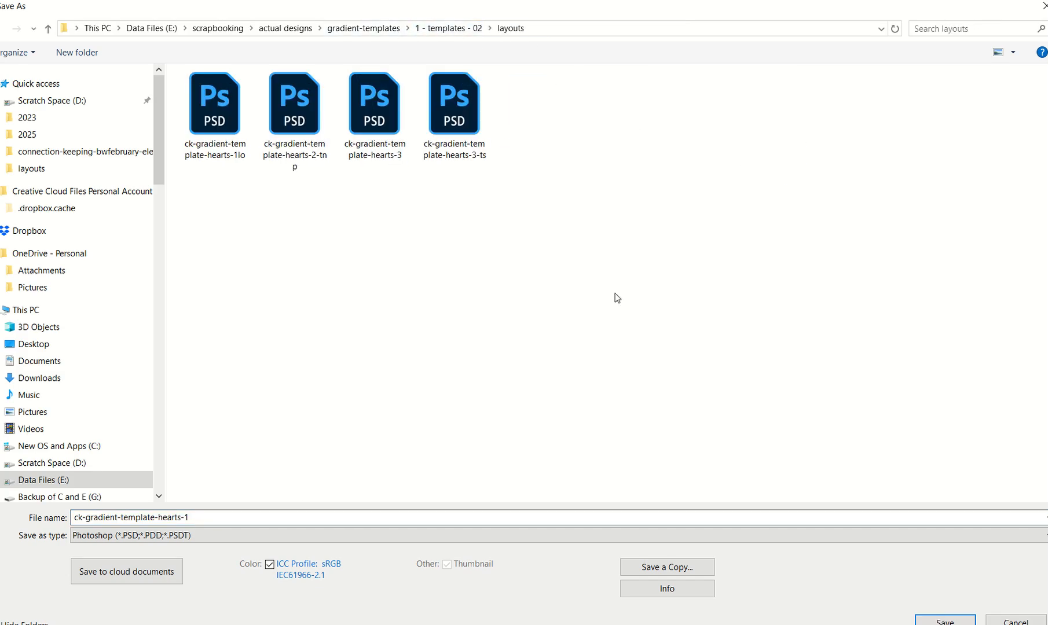
click(203, 519)
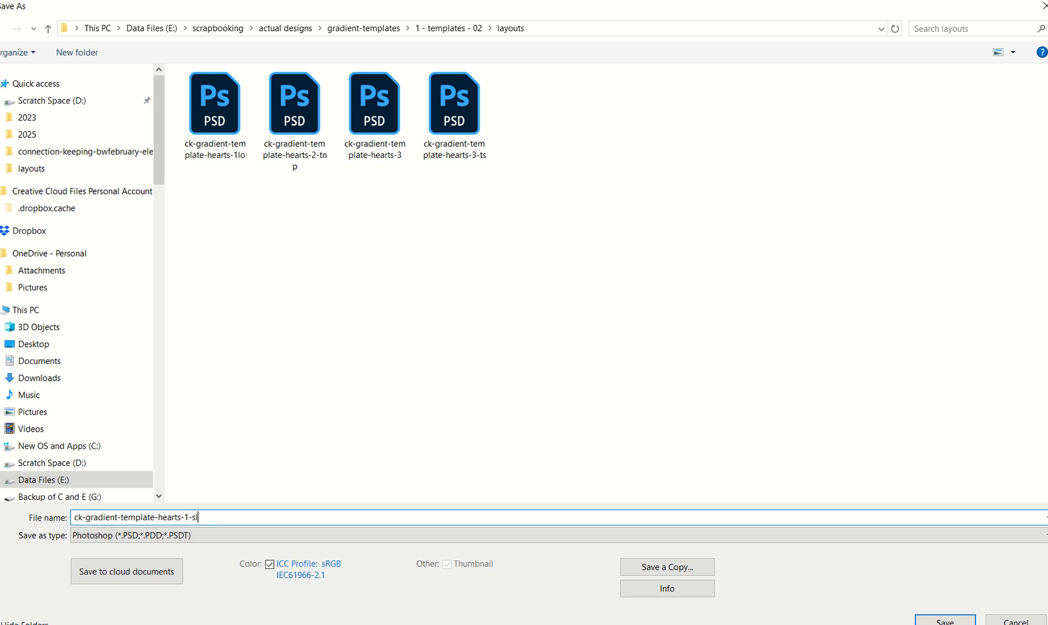
click(932, 618)
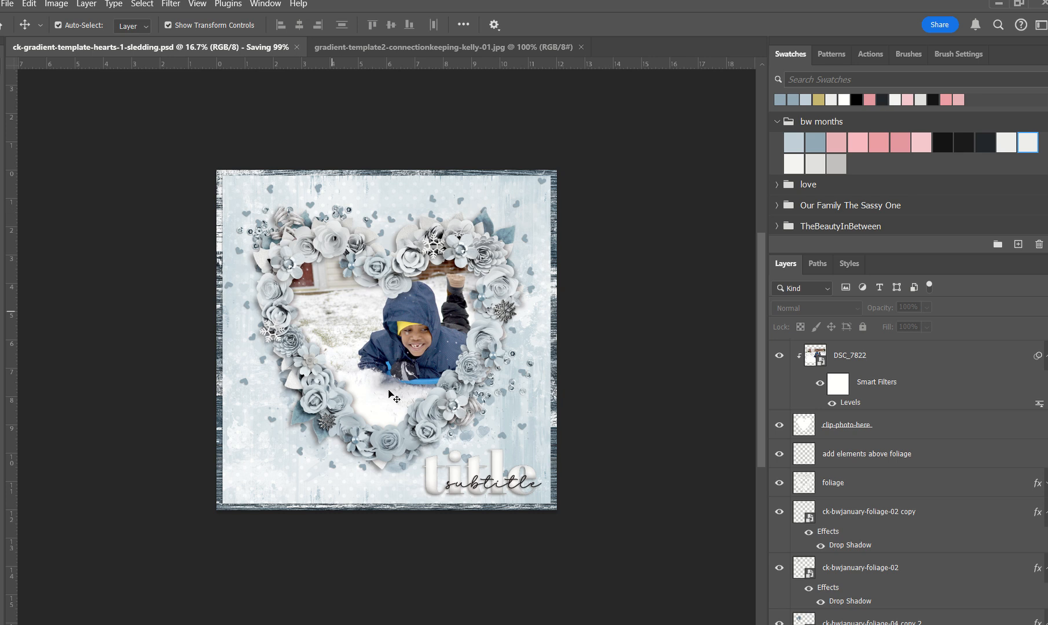